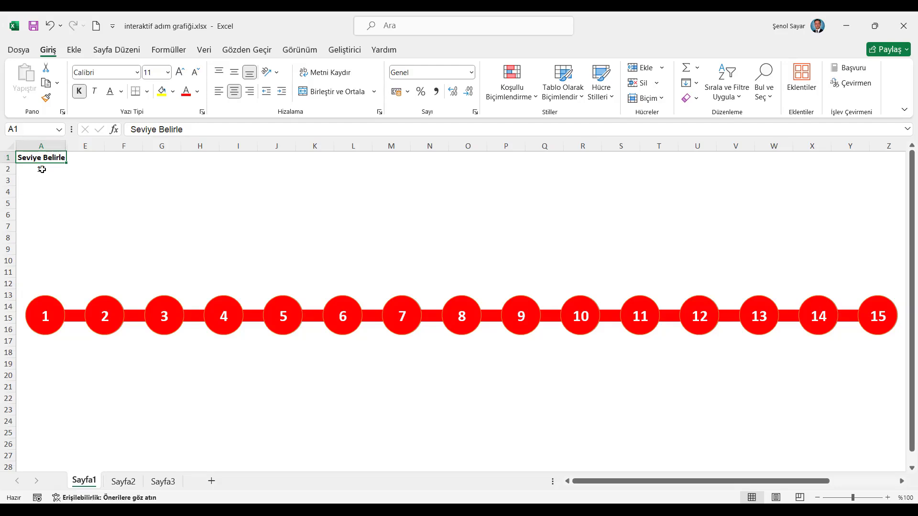
Look at Sayfa2, then return to Sayfa1 and select the level cell A2
left_click(121, 487)
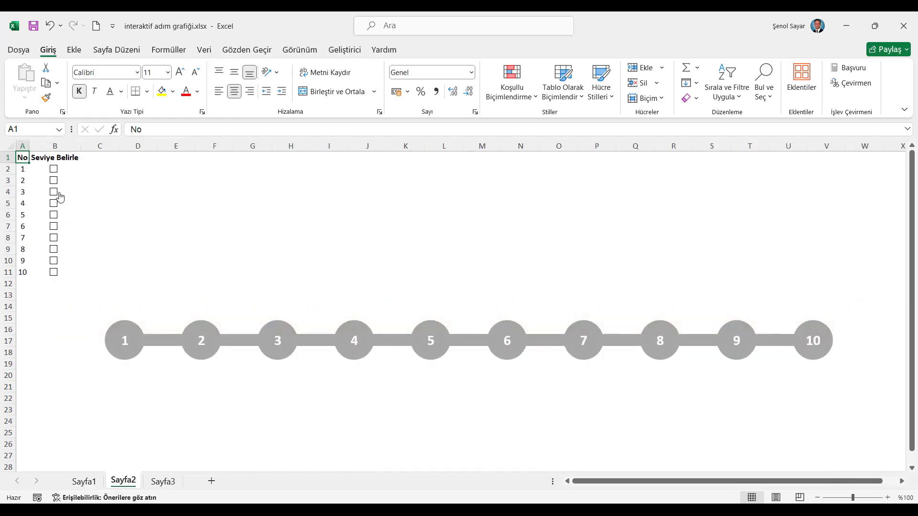
left_click(84, 481)
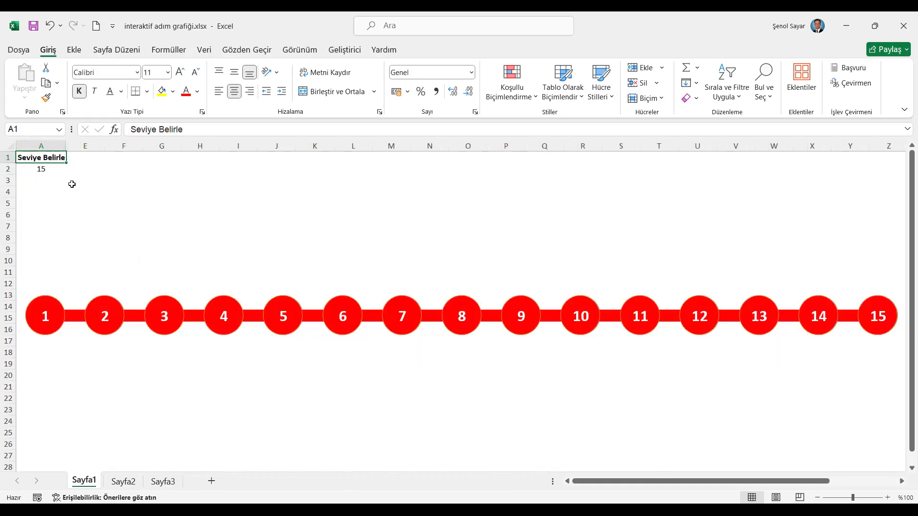
left_click(52, 172)
Try levels 12, 10 and 4 from A2's dropdown list
left_click(71, 169)
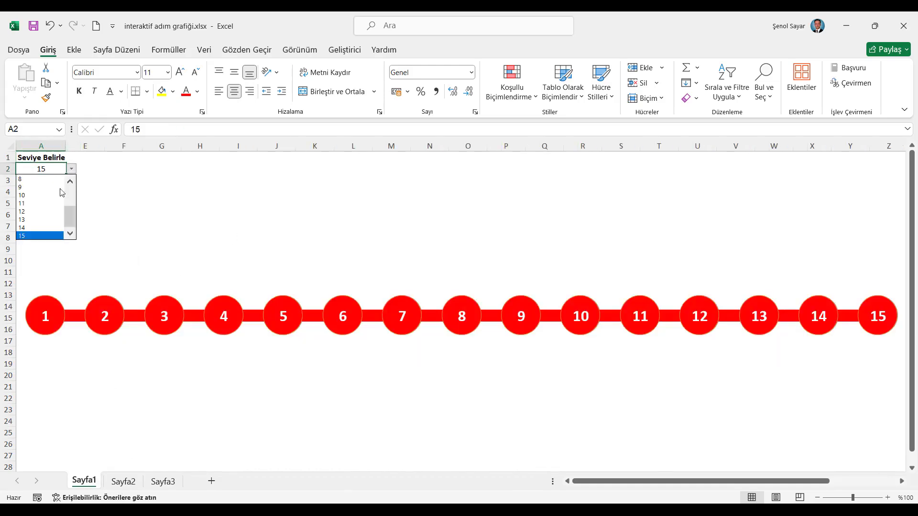
left_click(49, 212)
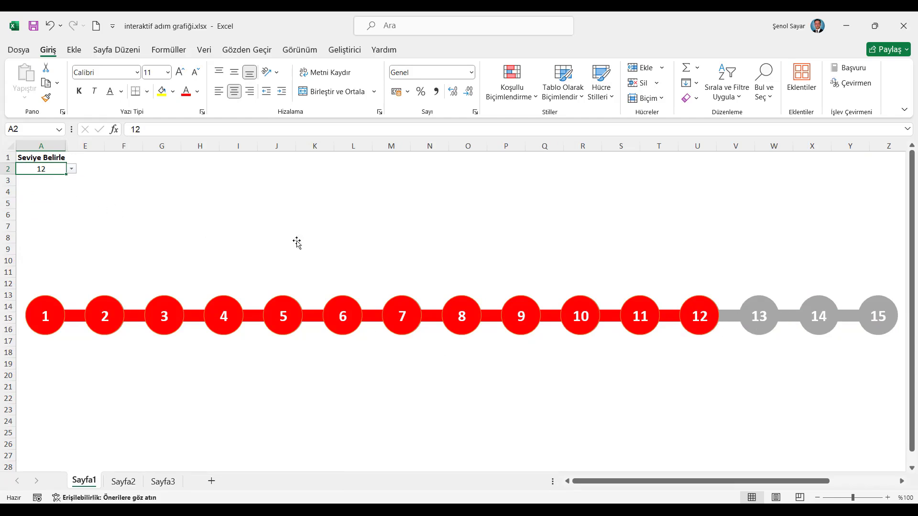
left_click(71, 169)
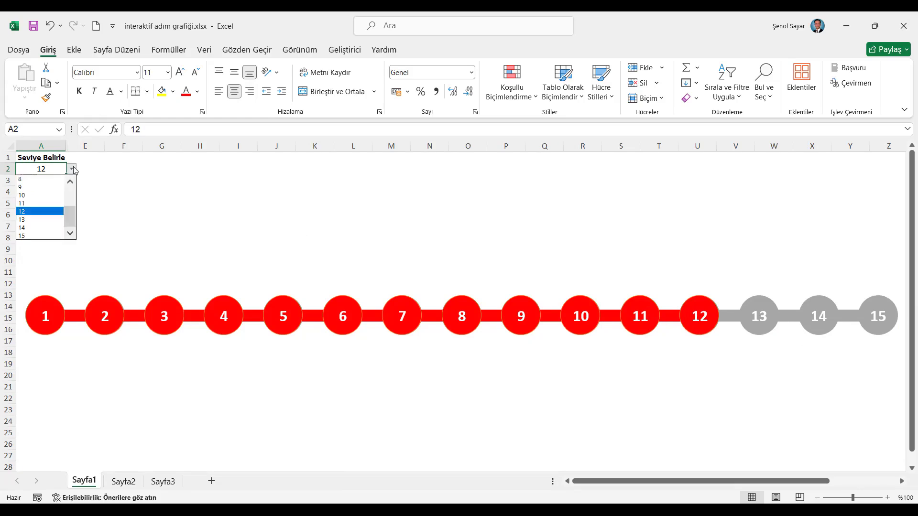
left_click(41, 196)
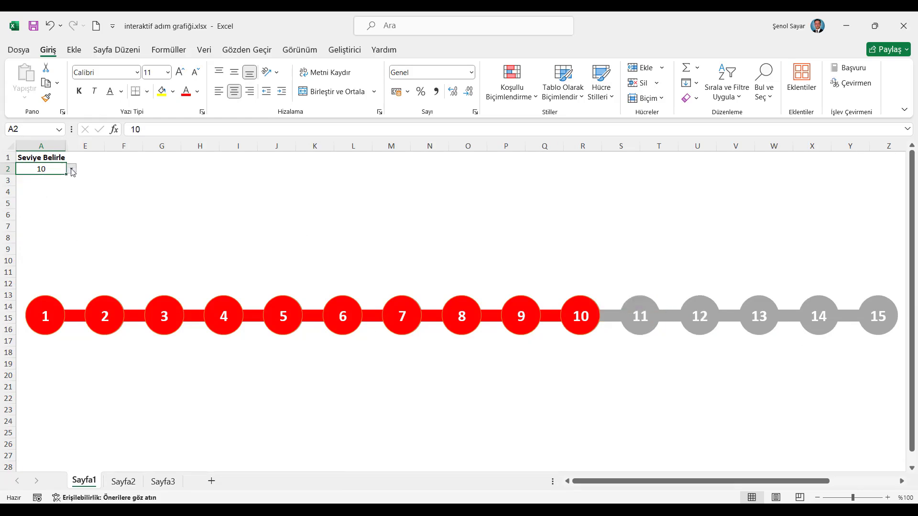
left_click(71, 168)
left_click_drag(69, 219, 70, 188)
left_click(58, 195)
Change the level to 1, then 7, and finally 13
left_click(70, 169)
left_click(37, 180)
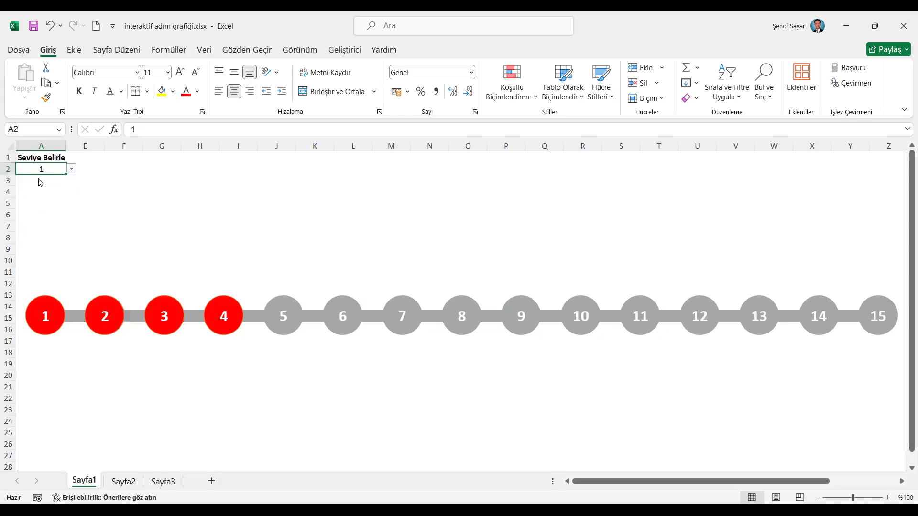
left_click(72, 169)
left_click(38, 227)
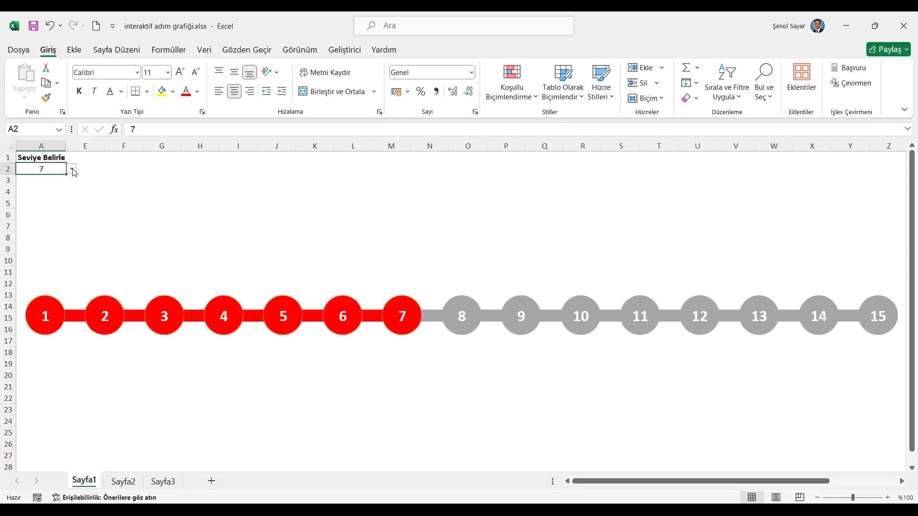
left_click(71, 169)
left_click_drag(71, 210, 72, 221)
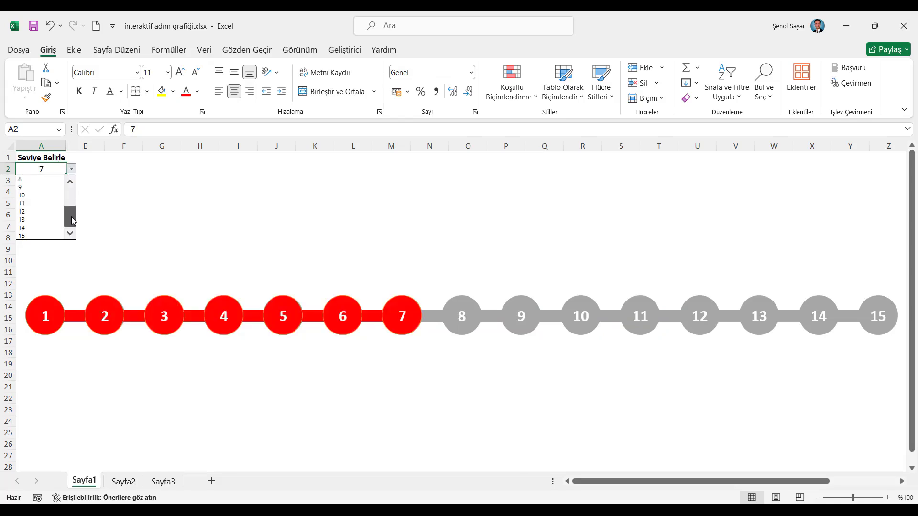
left_click(47, 222)
On Sayfa2, tick all ten step checkboxes so every circle turns green
left_click(123, 481)
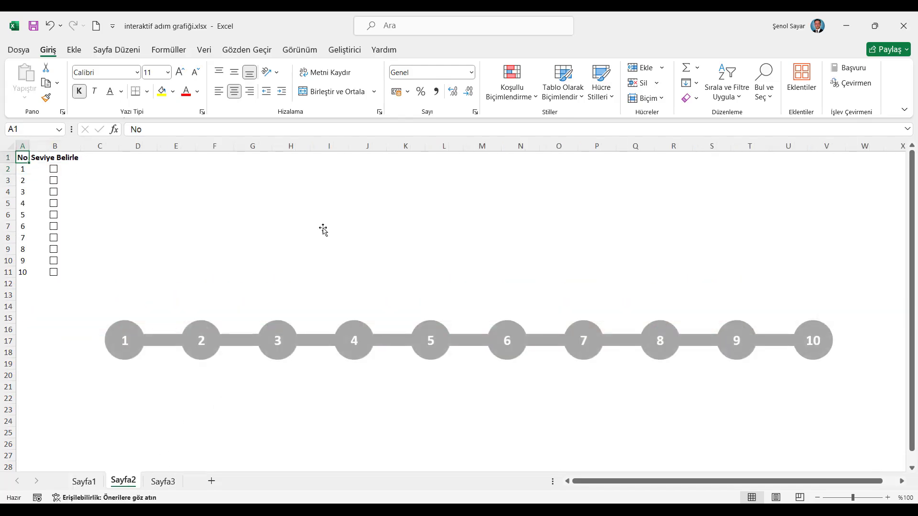
left_click(54, 169)
left_click(54, 180)
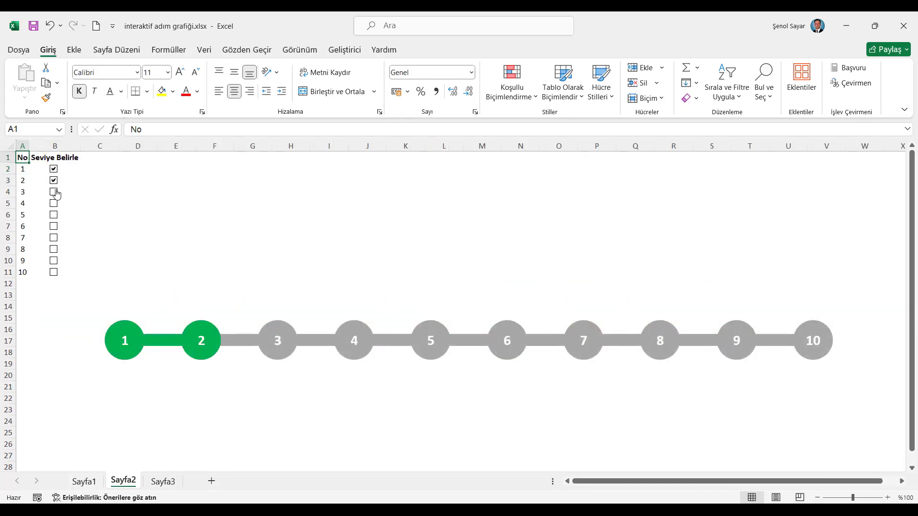
left_click(53, 192)
left_click(54, 204)
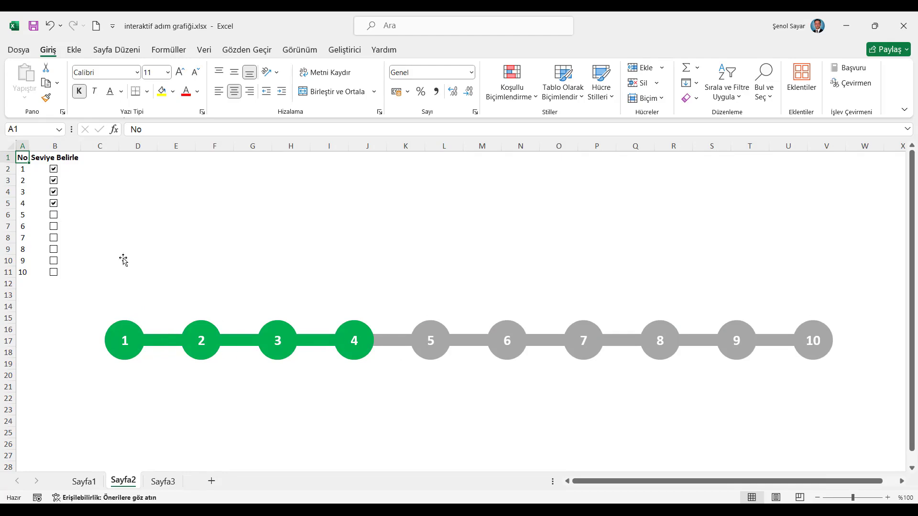
left_click(53, 215)
left_click(54, 272)
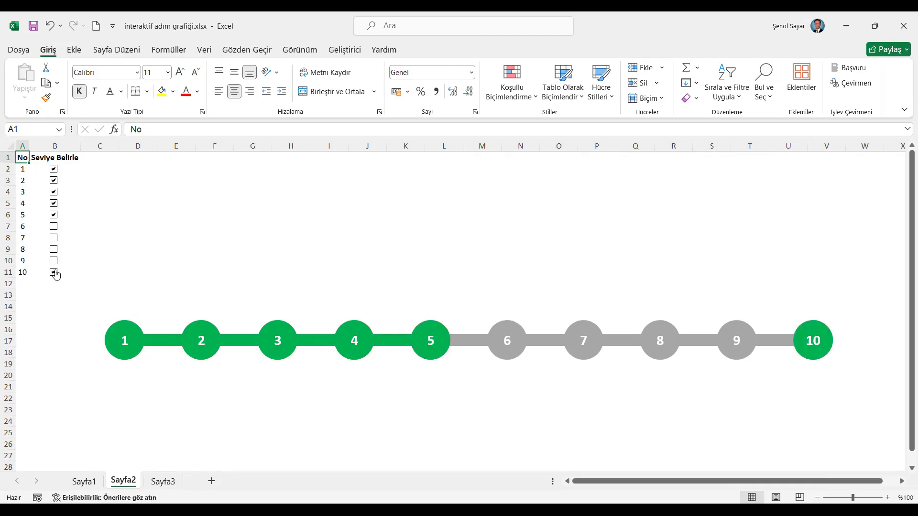
left_click(54, 261)
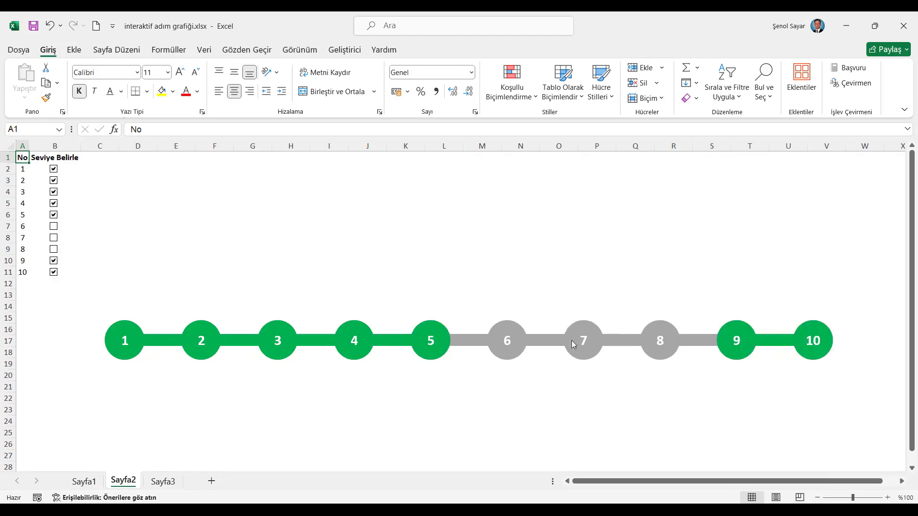
left_click(53, 249)
left_click(54, 238)
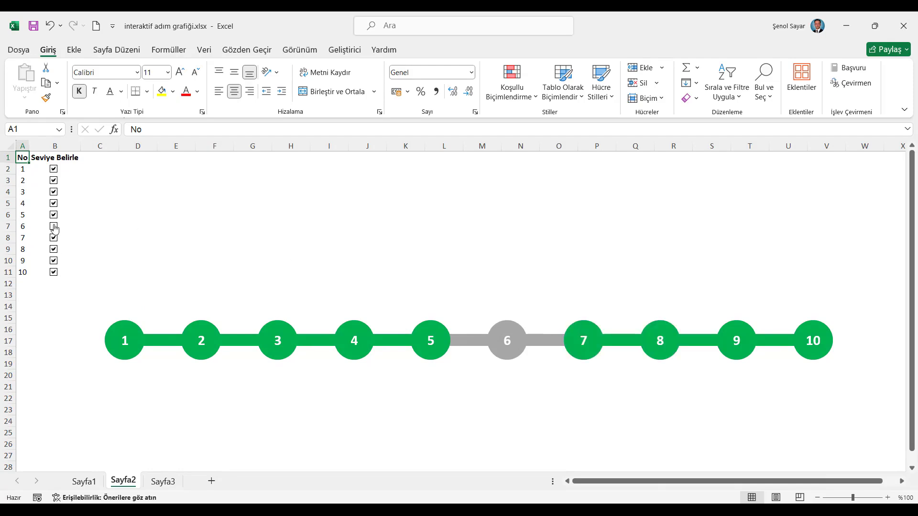
left_click(54, 226)
Untick every step except 5 and 9, leaving only those two checked
left_click(54, 192)
left_click(53, 203)
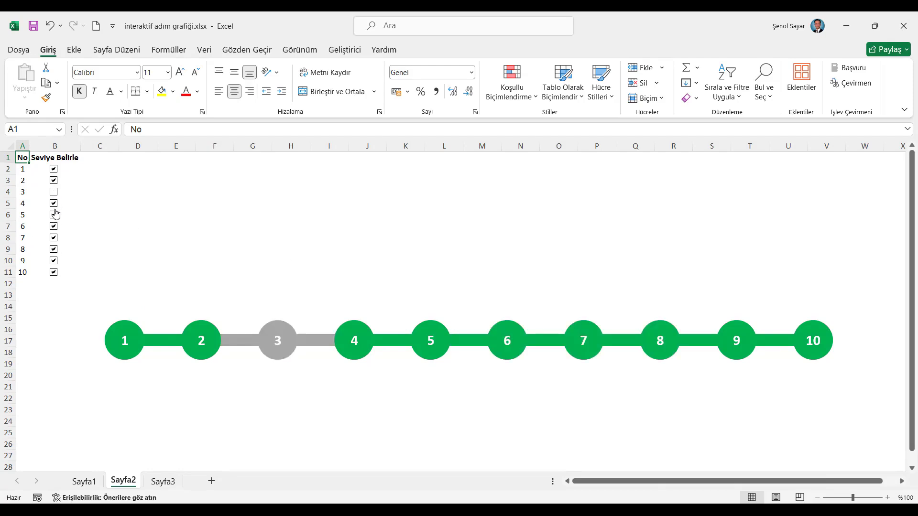
left_click(54, 226)
left_click(54, 249)
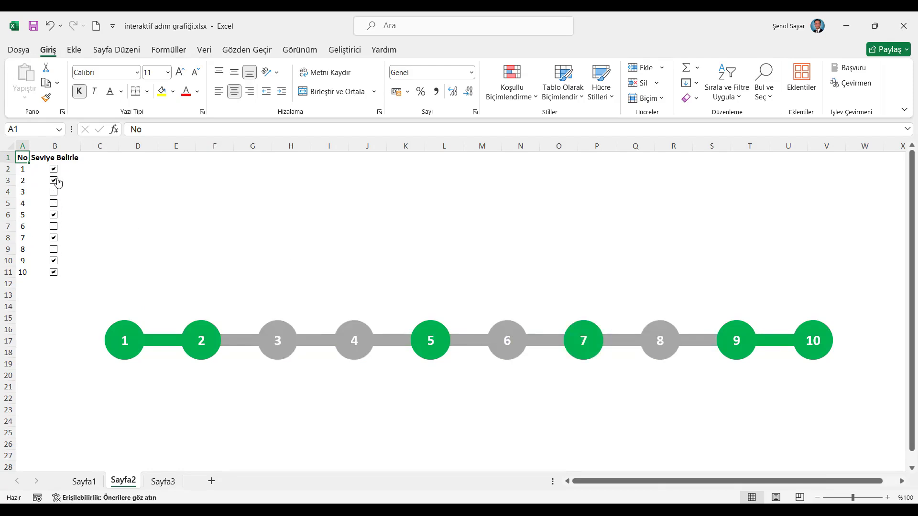
left_click(53, 181)
left_click(53, 168)
left_click(54, 237)
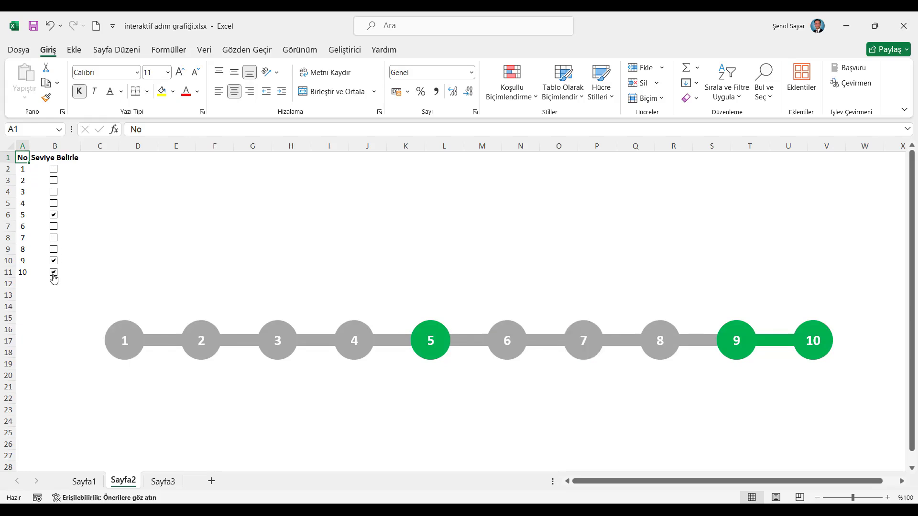
left_click(53, 273)
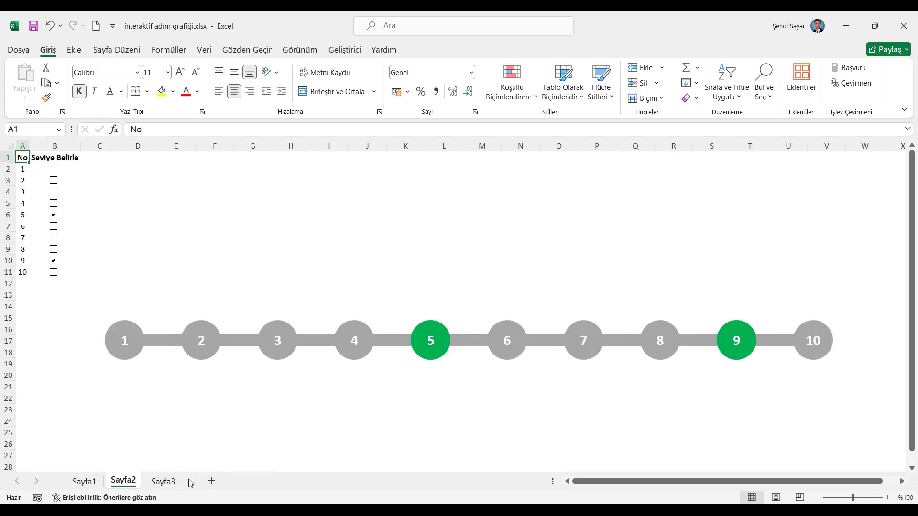
left_click(163, 481)
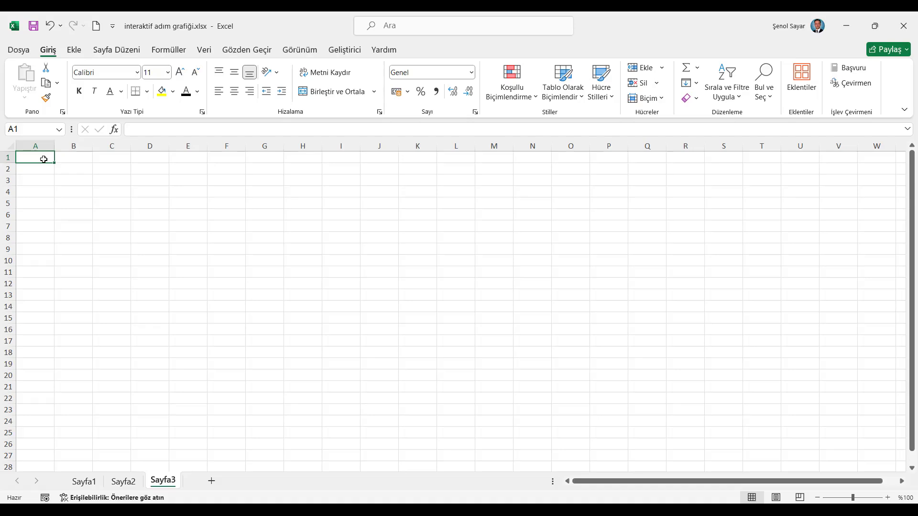
Type 'Seviye Belirle' in A1, bold it, and autofit column A
type("Se")
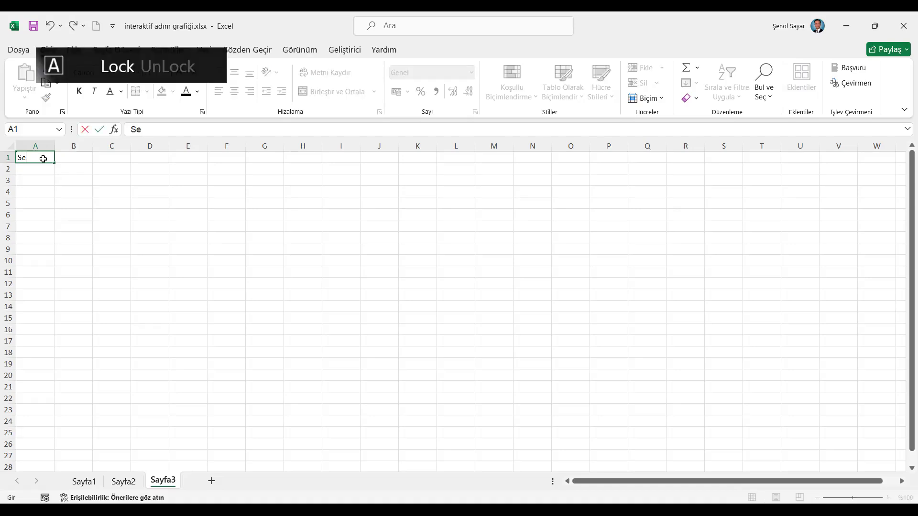
type("viye B")
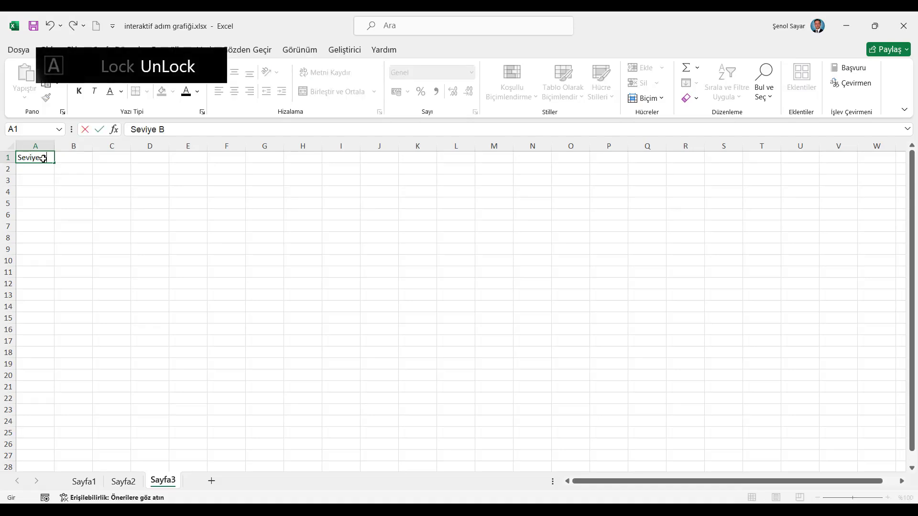
type("elirle")
key("ctrl+Return")
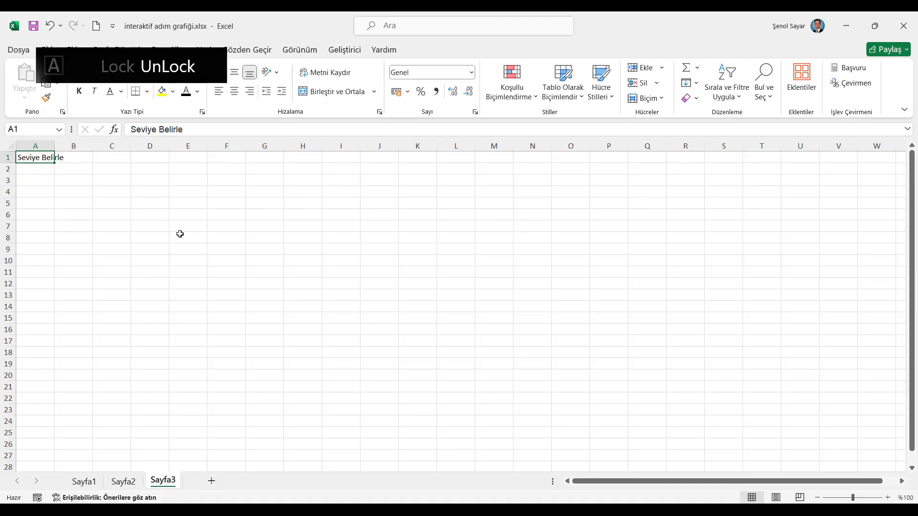
left_click(79, 91)
double_click(54, 146)
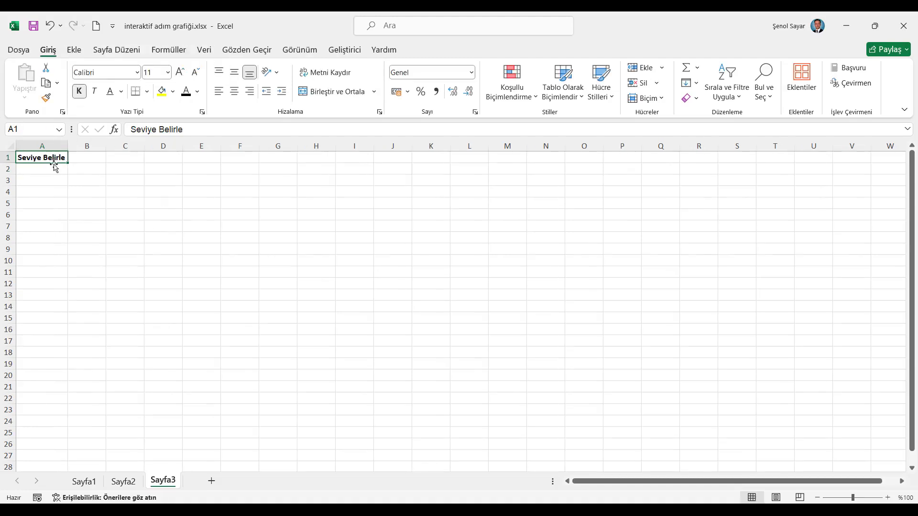
left_click(52, 170)
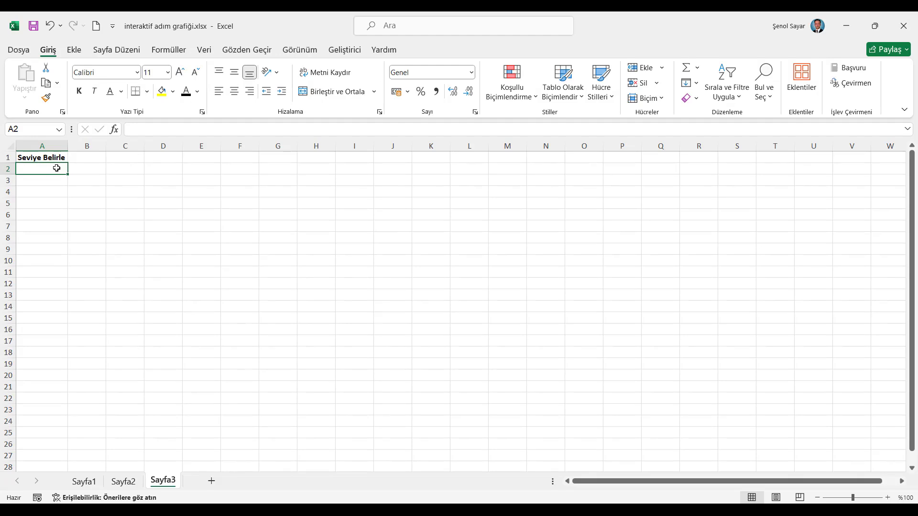
Inspect the data validation on Sayfa1's A2, close it unchanged, and go to Sayfa3
left_click(84, 481)
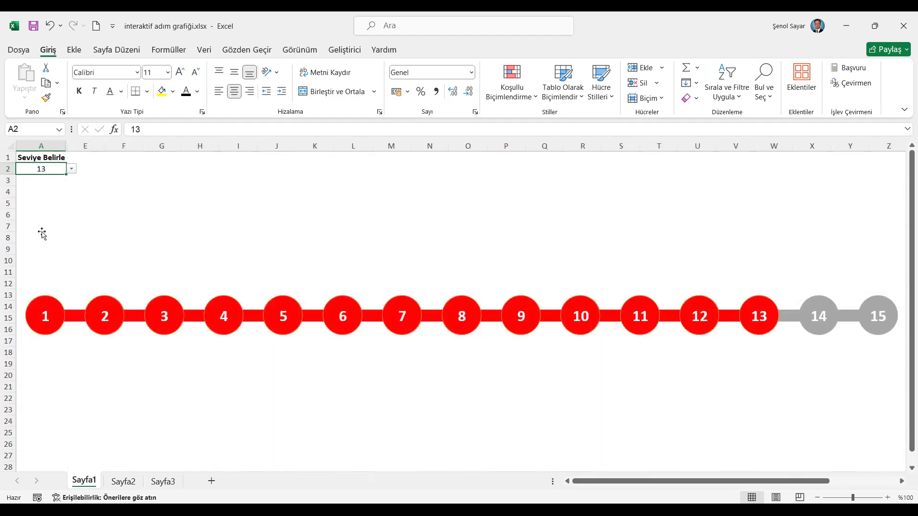
right_click(48, 170)
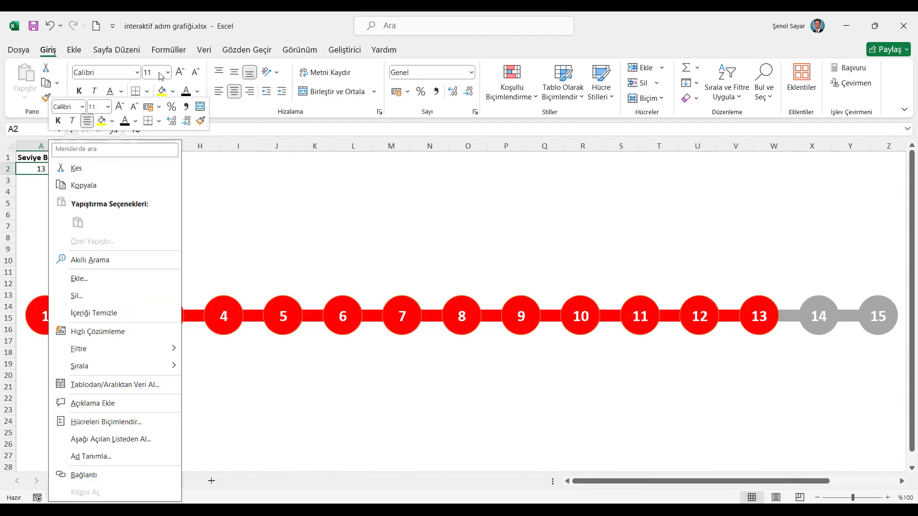
left_click(204, 49)
left_click(628, 98)
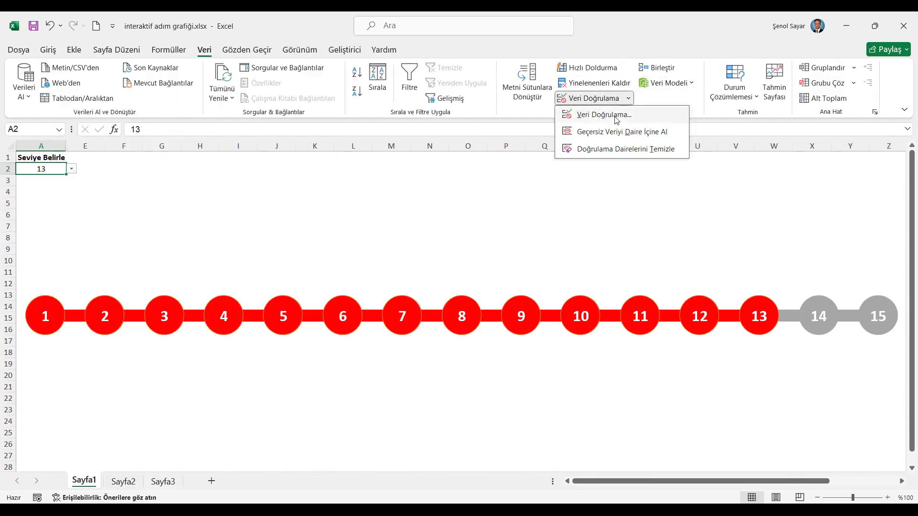
left_click(616, 120)
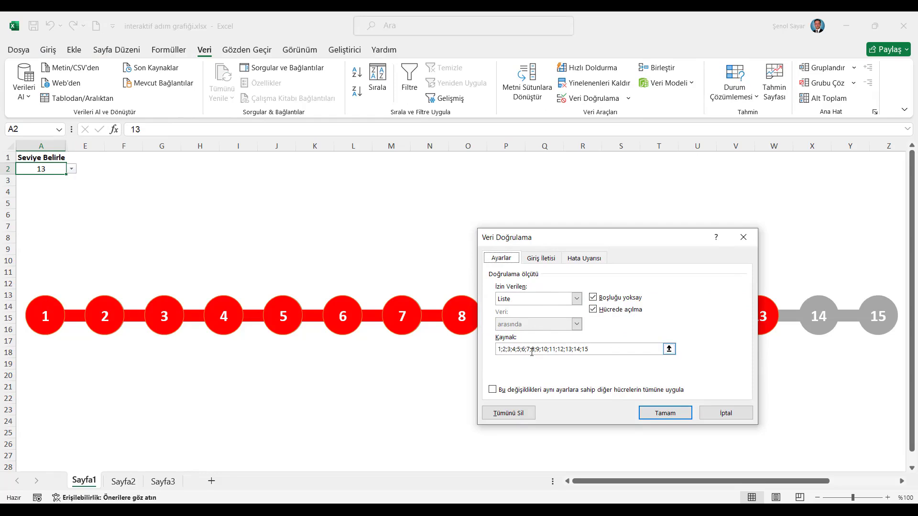
left_click(744, 237)
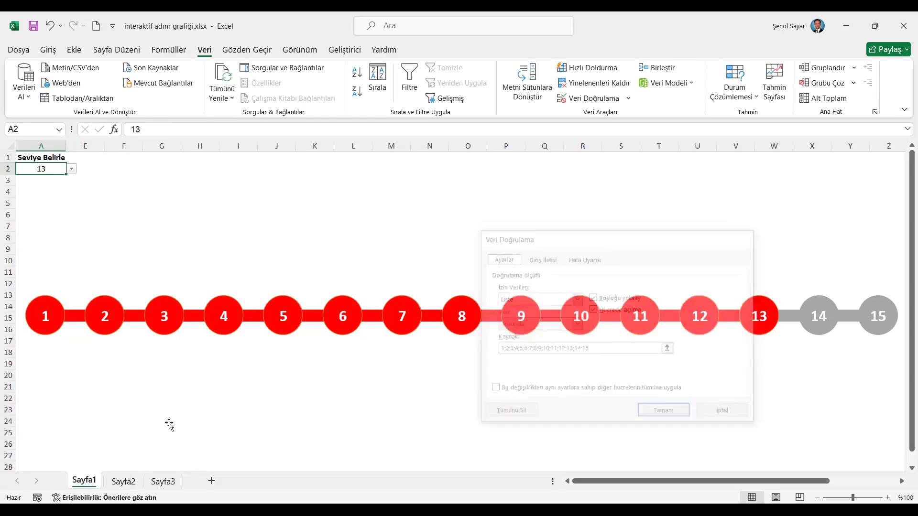
left_click(135, 481)
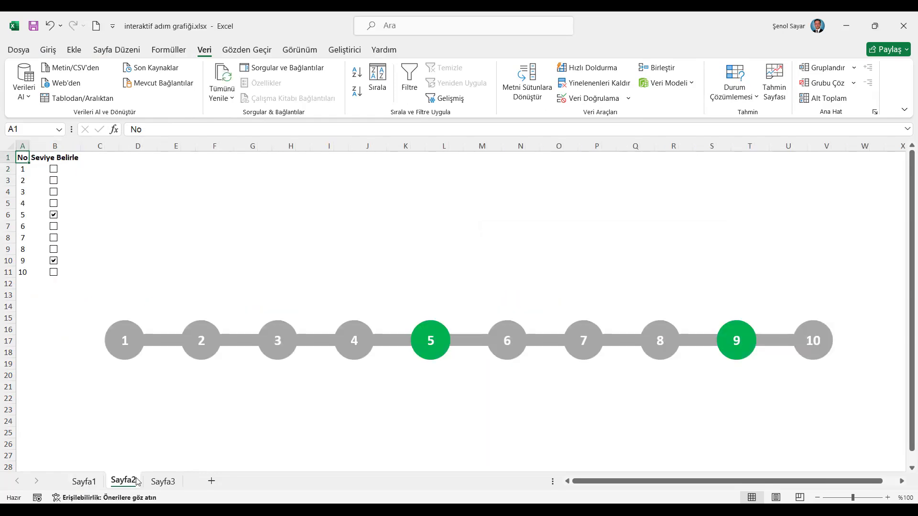
left_click(163, 481)
Enter the headers Seviye in B1 and Grafik in C1
left_click(94, 158)
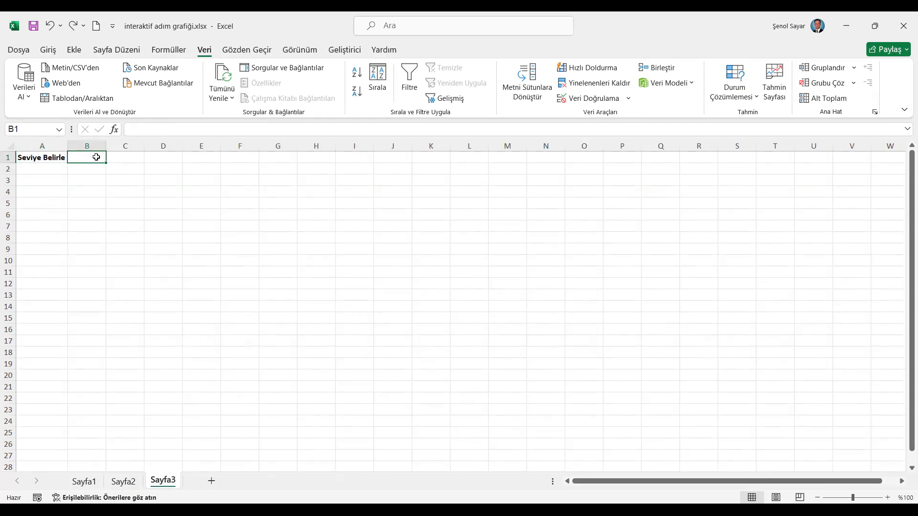
type("Seviye")
key("Return")
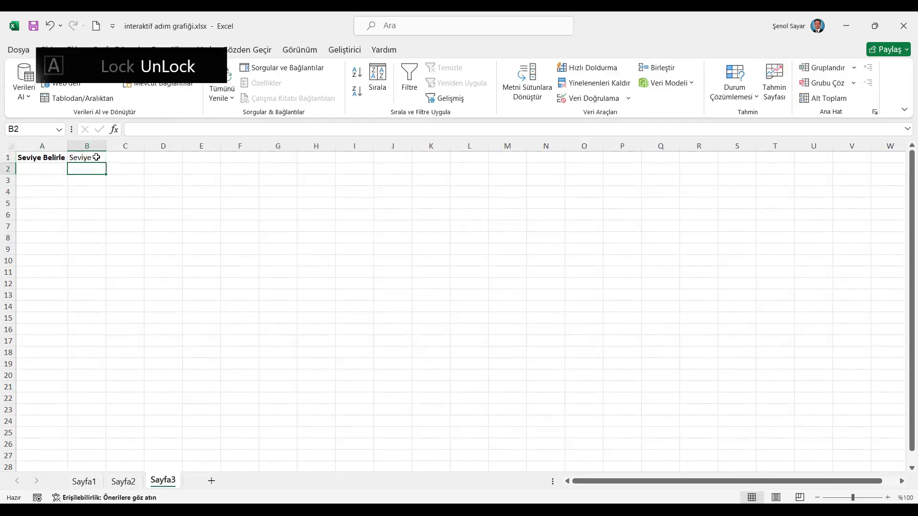
key("Up")
key("Right")
type("F")
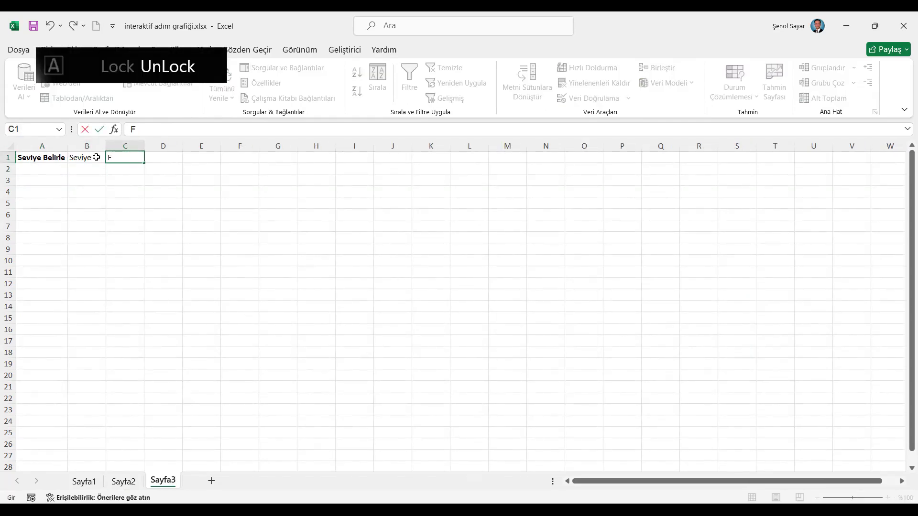
type("g")
key("Caps_Lock")
type("RA")
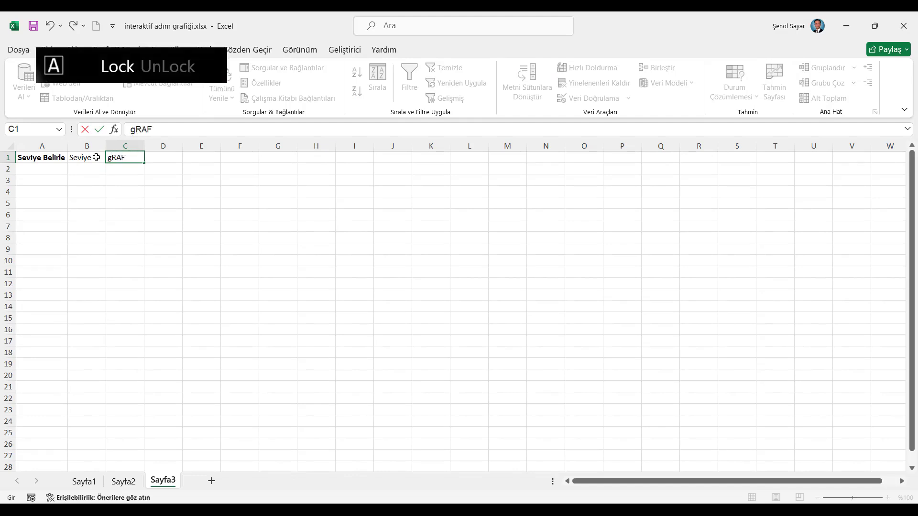
type("IK")
key("Return")
Number the Seviye column 1 to 10 in B2:B11
left_click(90, 169)
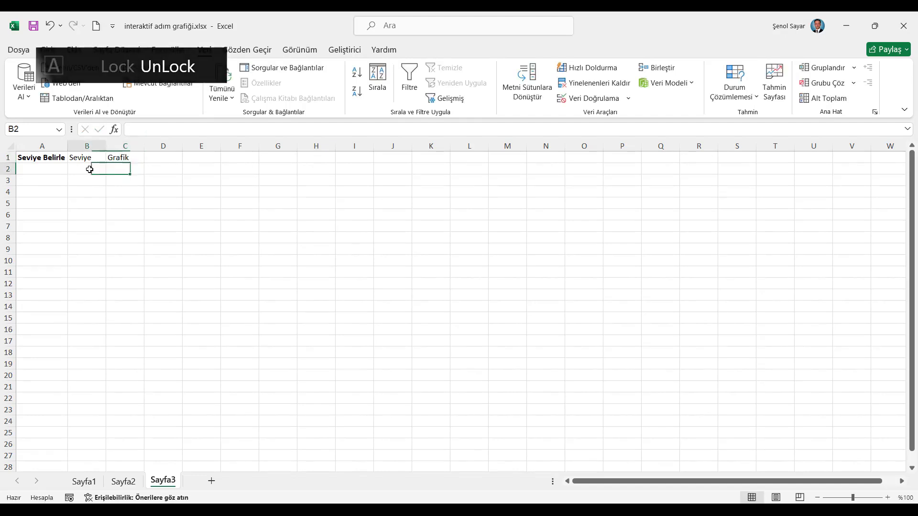
type("1")
left_click(131, 205)
left_click(102, 182)
type("2")
left_click(160, 180)
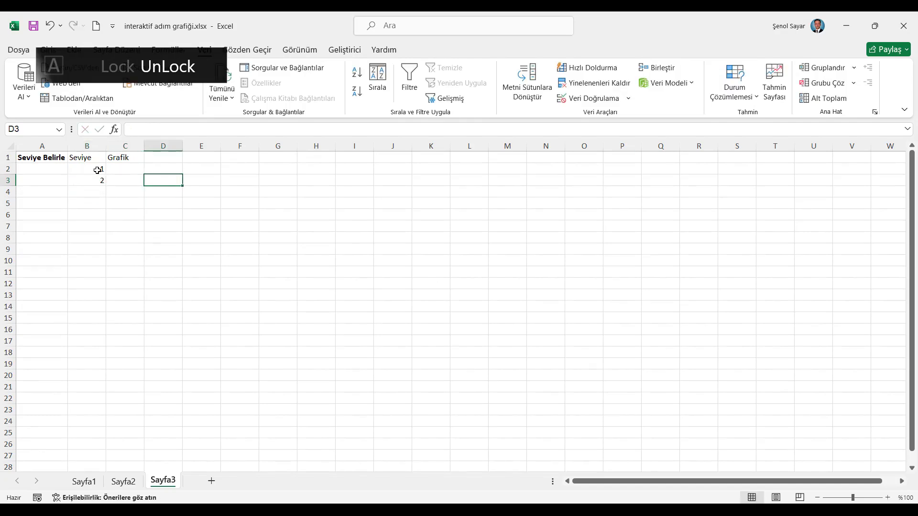
left_click_drag(98, 170, 107, 275)
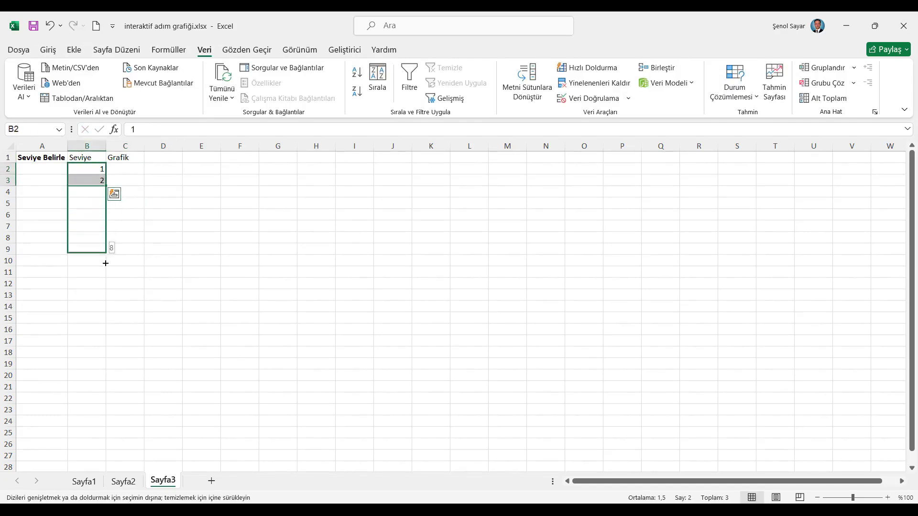
Fill the Grafik cells C2:C11 with 1
left_click(123, 167)
type("10")
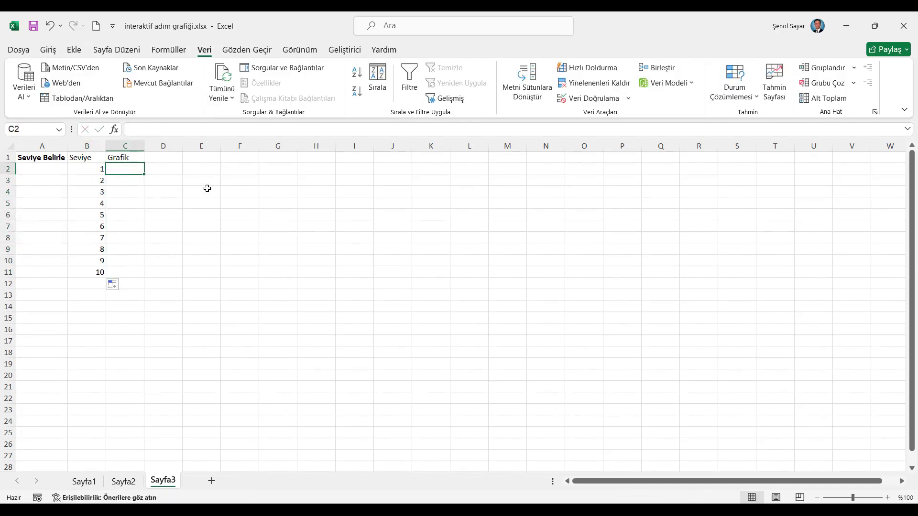
left_click(206, 189)
left_click_drag(139, 167, 133, 268)
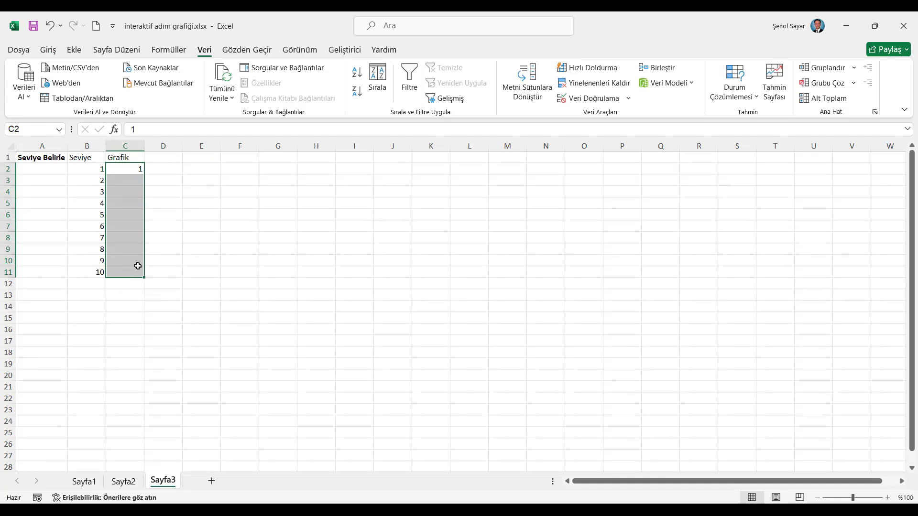
key("ctrl+d")
left_click(55, 162)
left_click(55, 169)
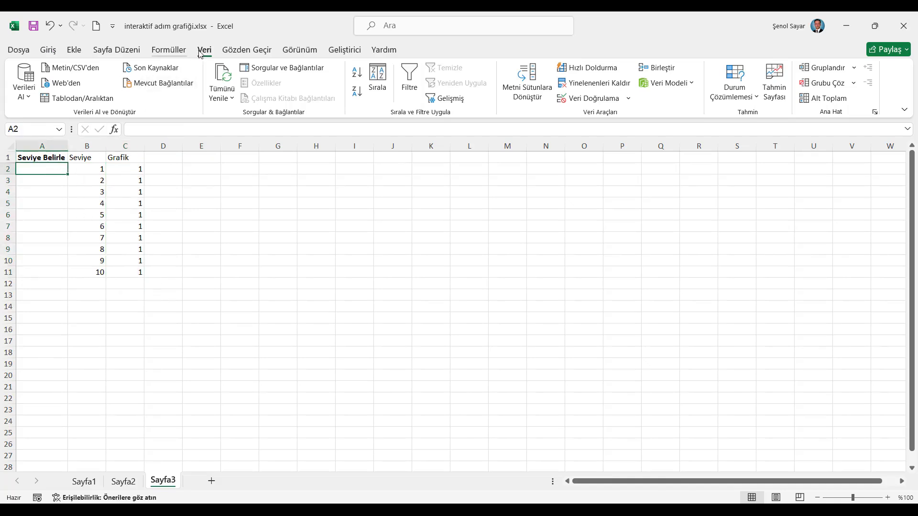
Give A2 a list validation with source $B$2:$B$11
left_click(628, 98)
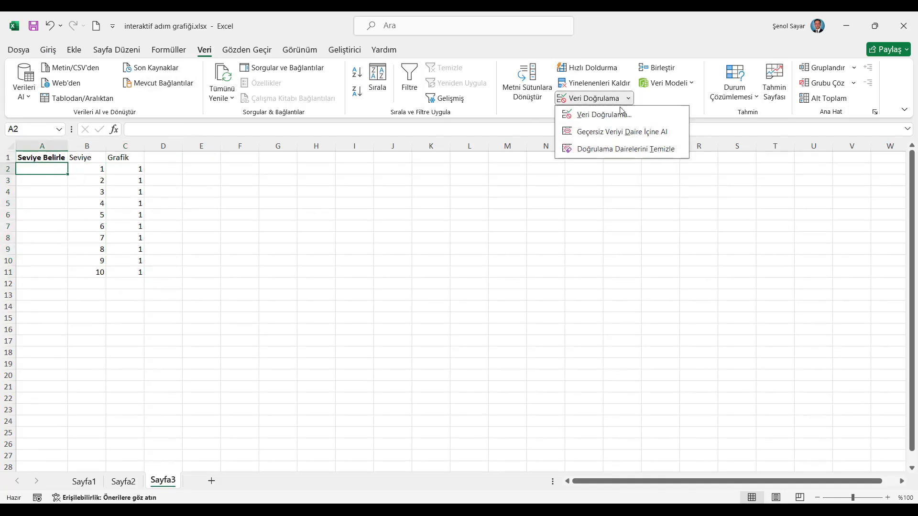
left_click(581, 114)
left_click(572, 299)
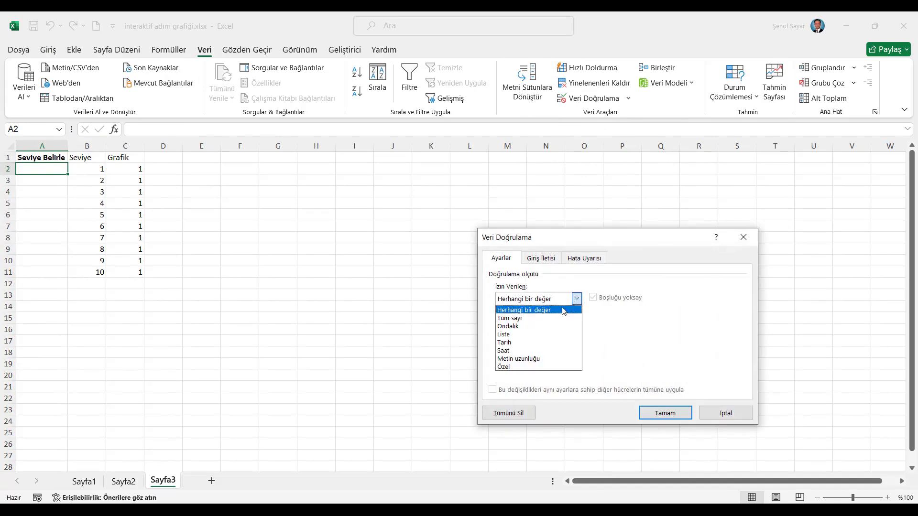
left_click(540, 333)
left_click(542, 350)
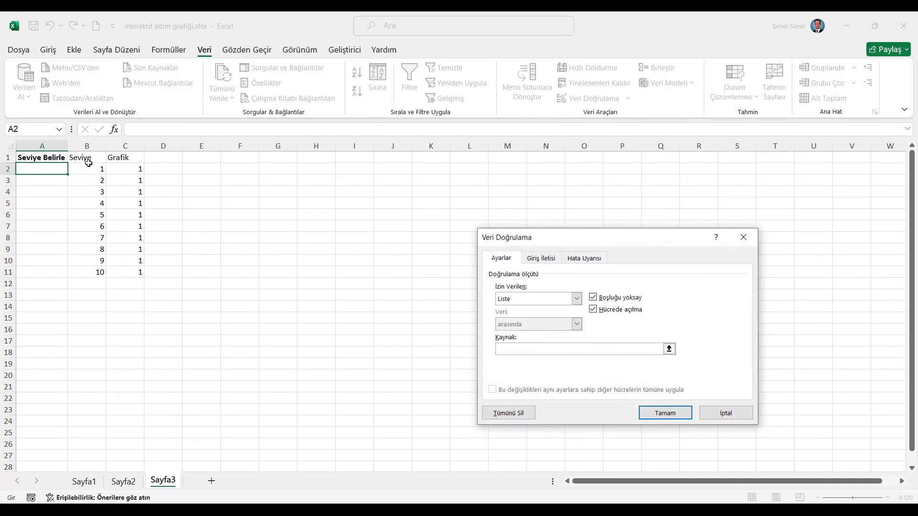
left_click_drag(89, 165, 88, 272)
left_click(670, 408)
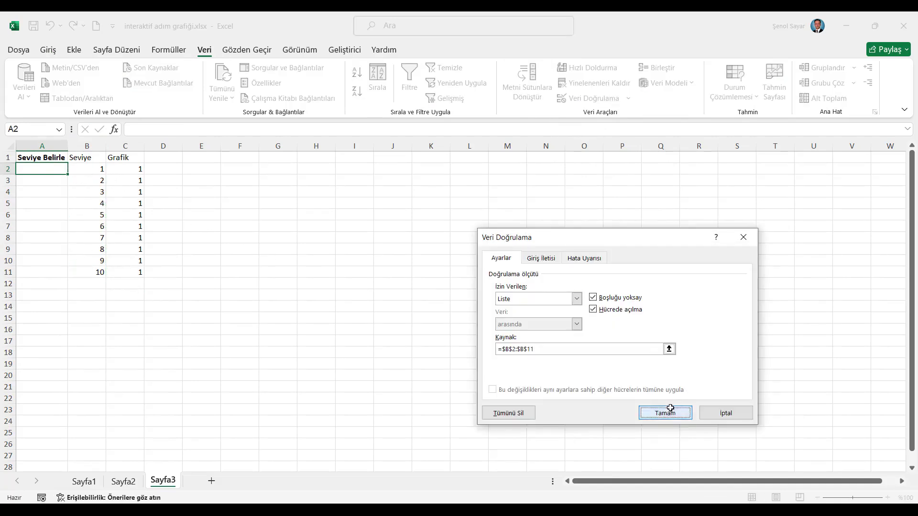
Pick level 2, then level 5, from A2's dropdown
left_click(74, 169)
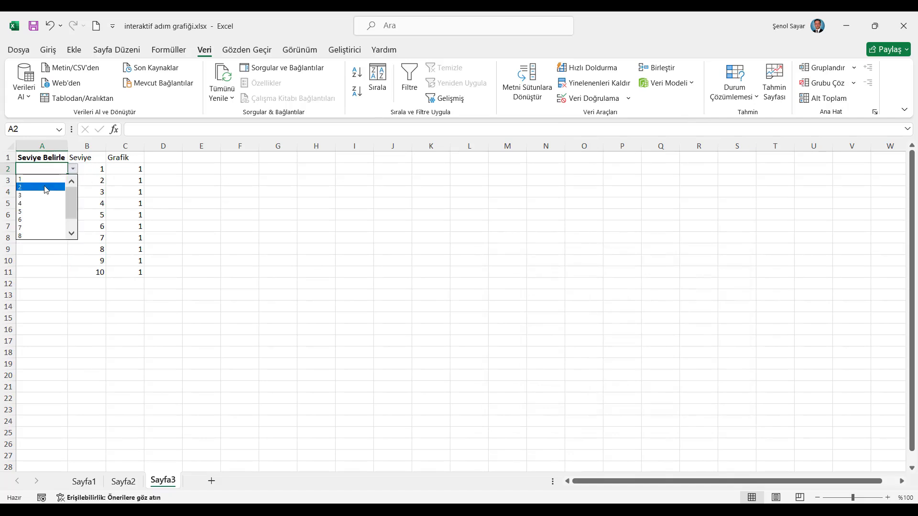
left_click(45, 186)
left_click(74, 169)
left_click(43, 206)
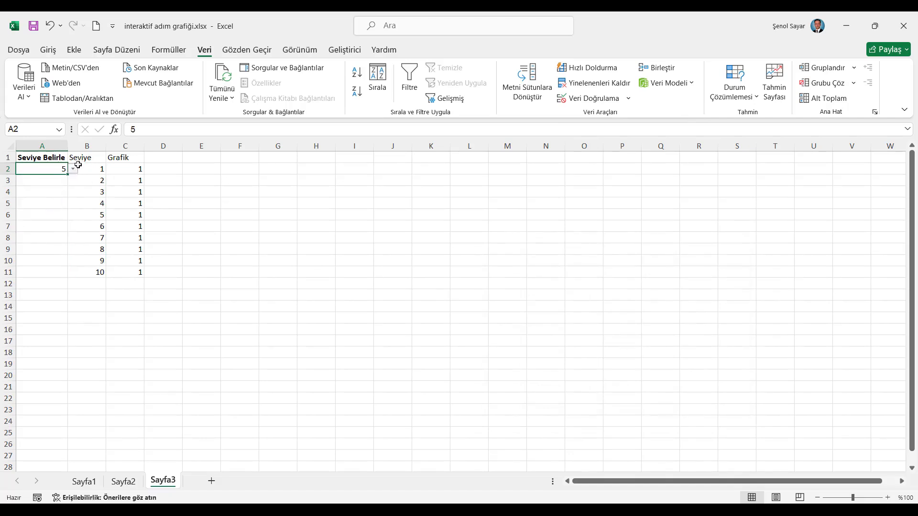
left_click(166, 170)
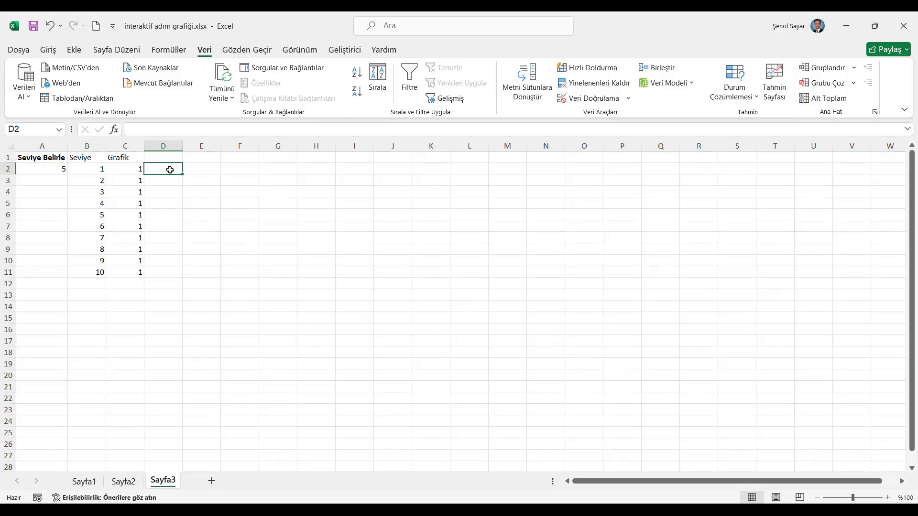
Enter =EĞER($A$2>=B2;C2;YOKSAY()) in D2
type("=eğer")
key("Tab")
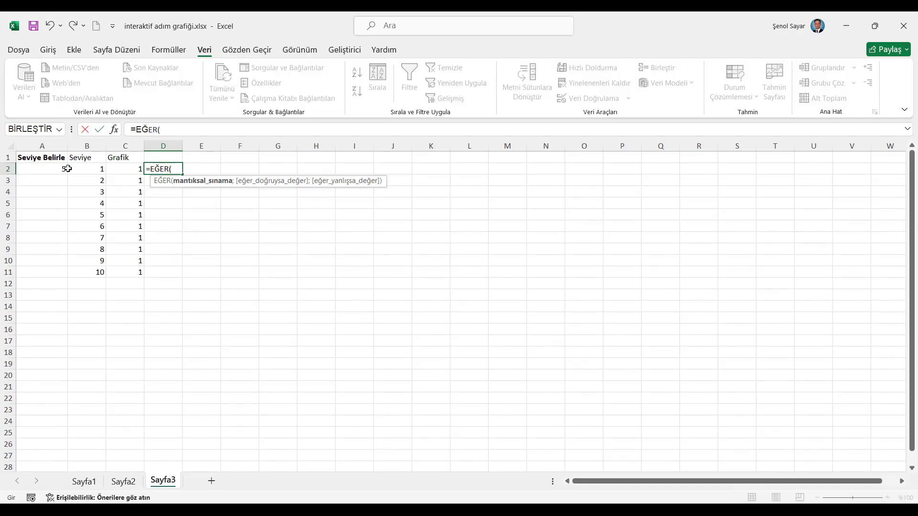
left_click(50, 169)
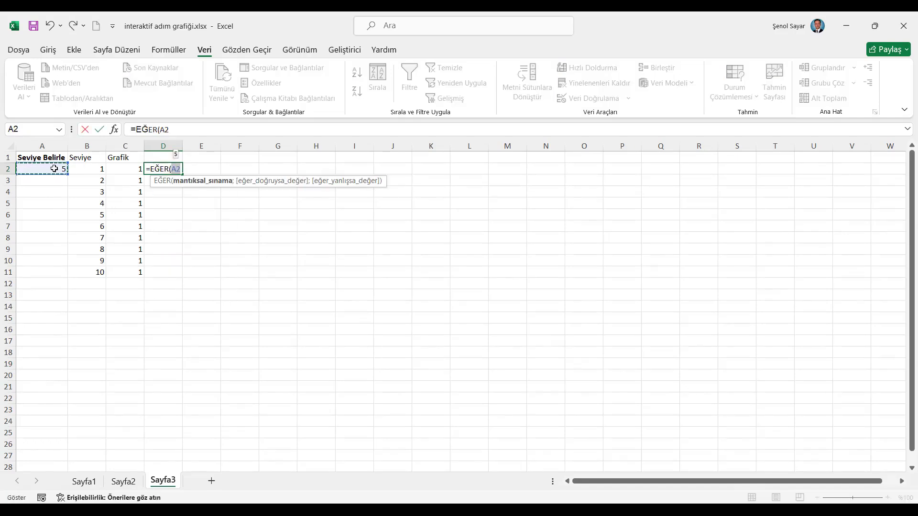
key("F4")
type("$A$2>=")
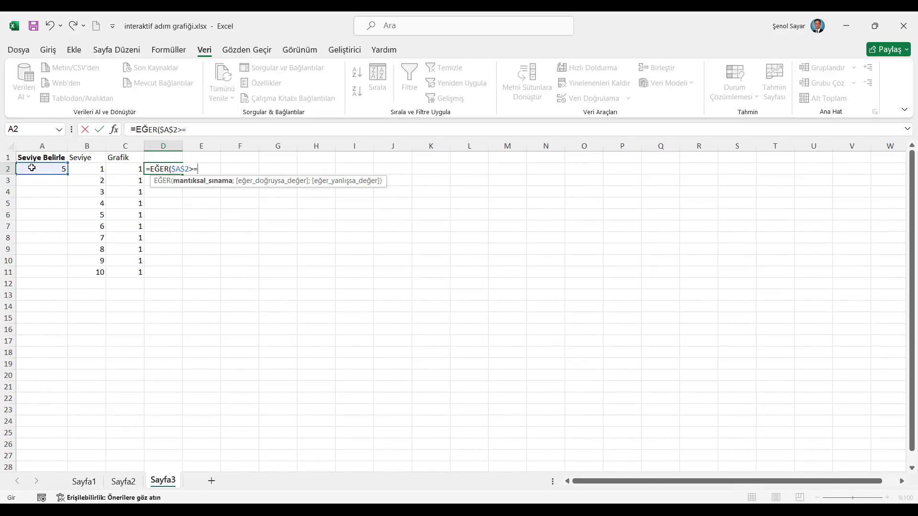
left_click(91, 170)
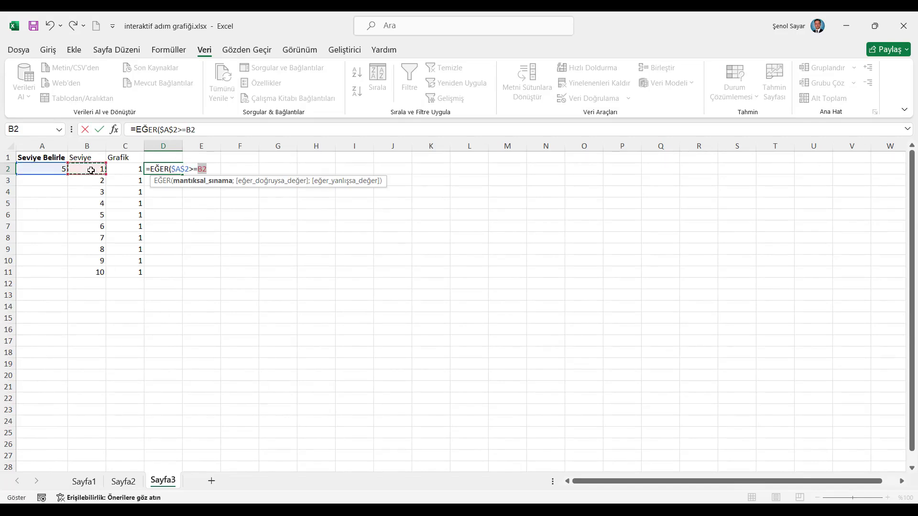
type(";")
left_click(127, 167)
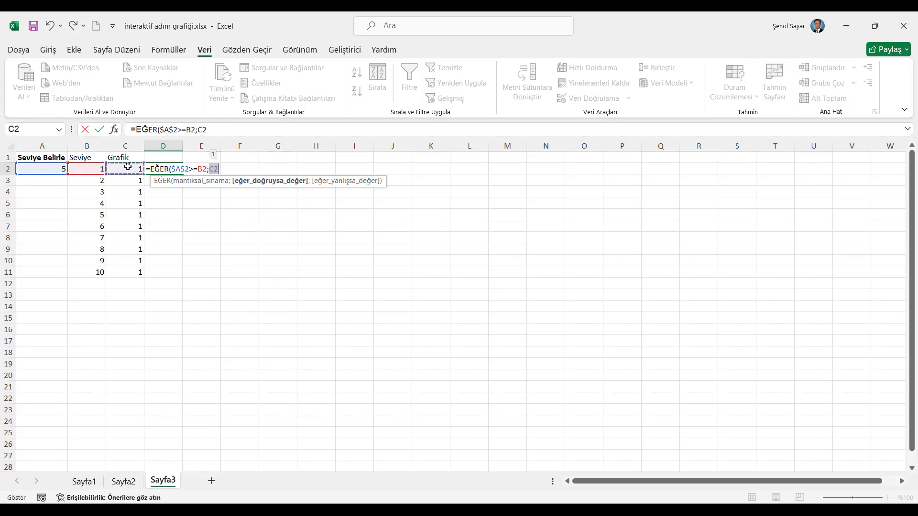
type(";yok")
key("Tab")
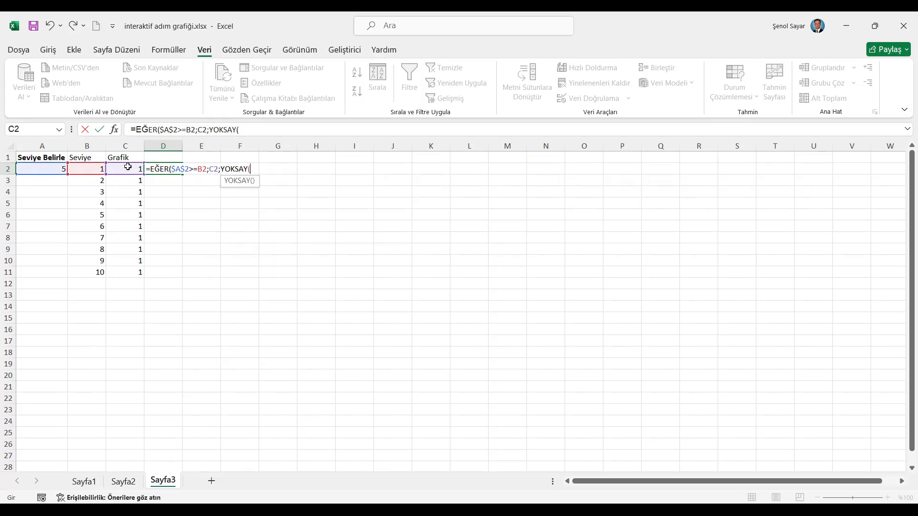
type("))")
key("Return")
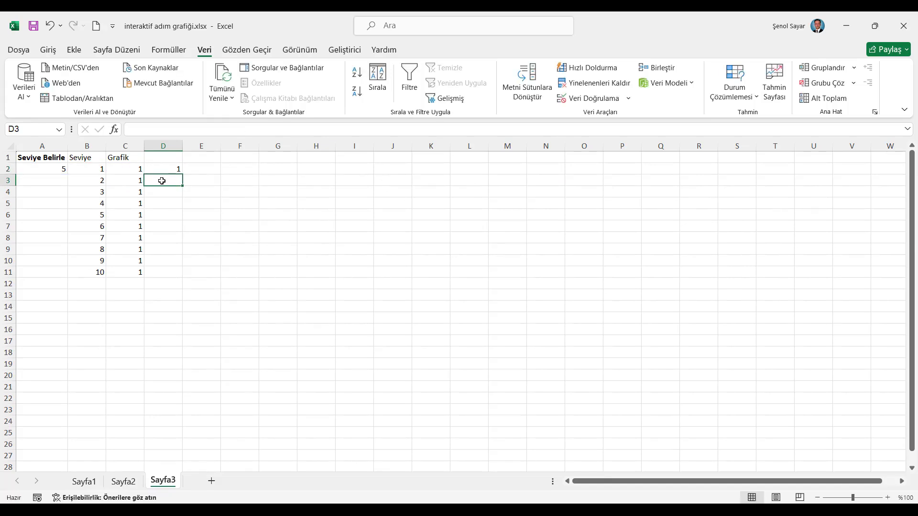
Copy the formula down to D11, then test levels 8, 2 and finally 6
left_click(167, 171)
double_click(181, 173)
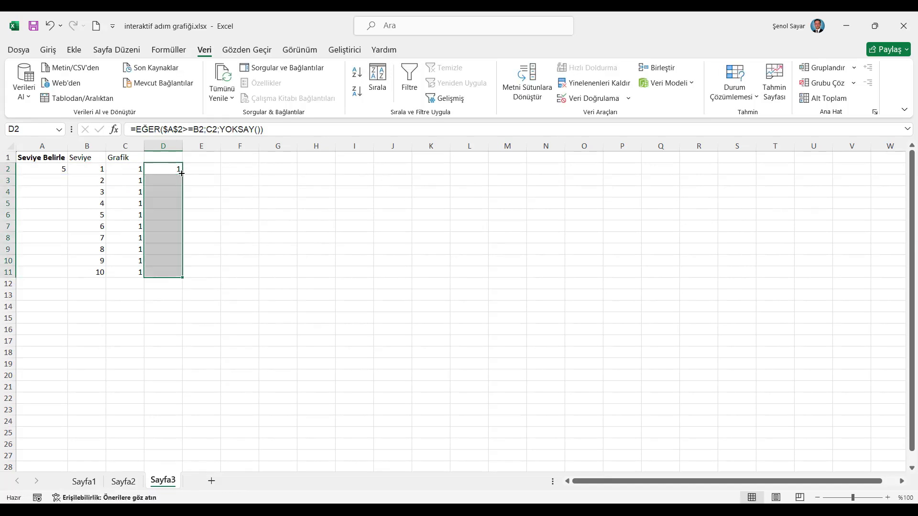
left_click(65, 169)
left_click(73, 169)
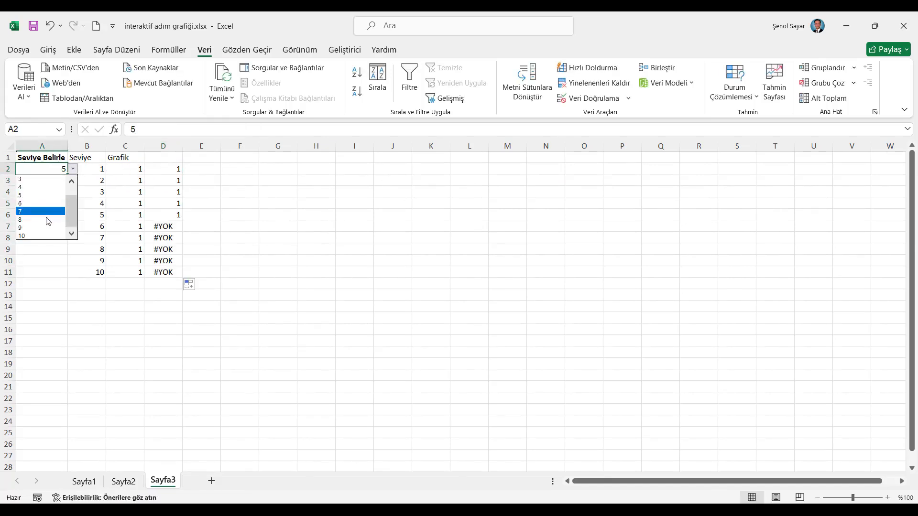
left_click(51, 208)
left_click(73, 169)
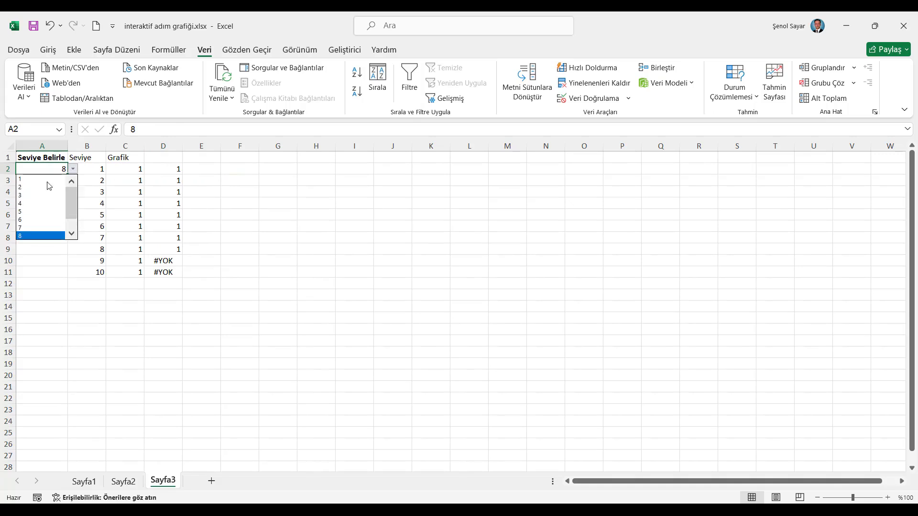
left_click(34, 190)
left_click(73, 169)
left_click(36, 209)
left_click(42, 157)
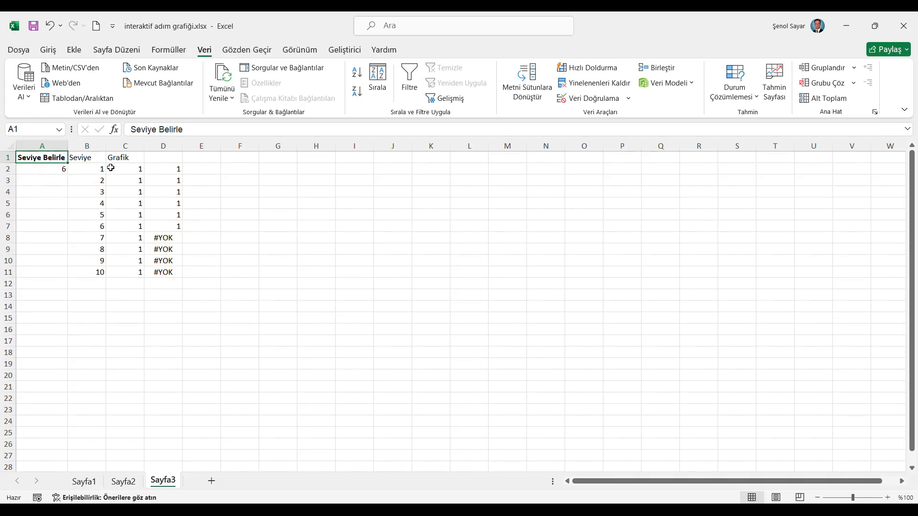
left_click_drag(122, 169, 126, 273)
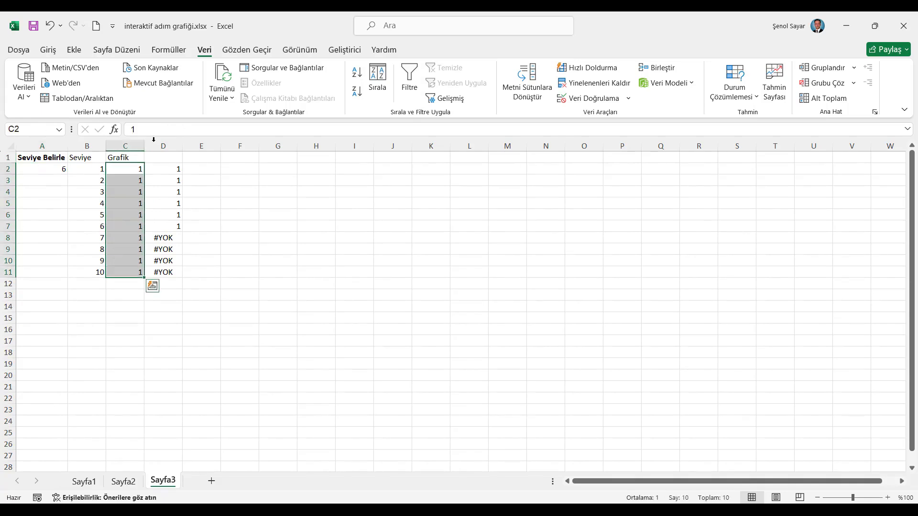
Insert a Line with Markers chart from the Grafik values
left_click(74, 50)
left_click(357, 82)
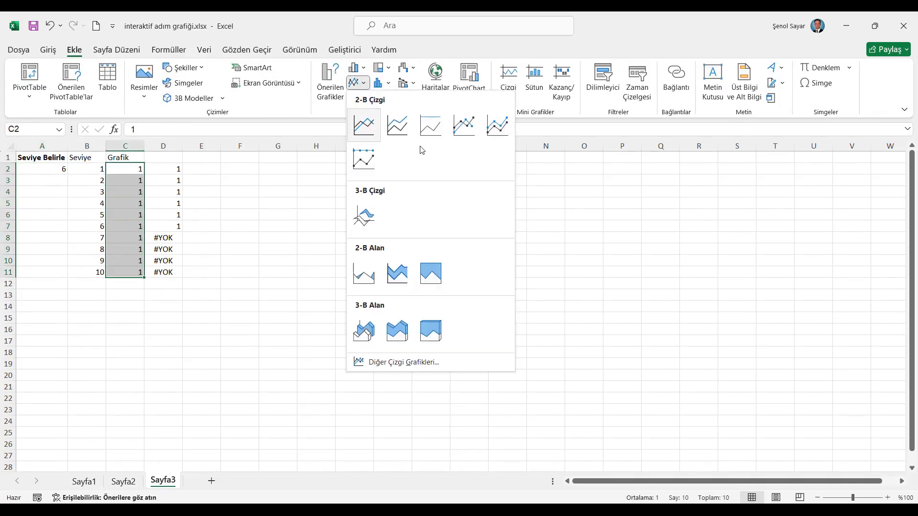
left_click(464, 126)
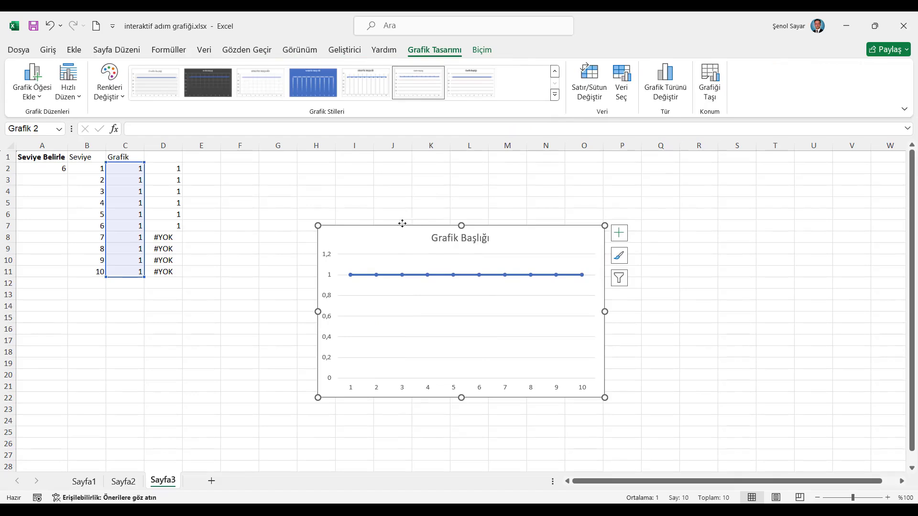
Move the chart beside the table, make it wide and short, and remove its title
left_click_drag(438, 261, 360, 211)
left_click_drag(383, 348, 383, 261)
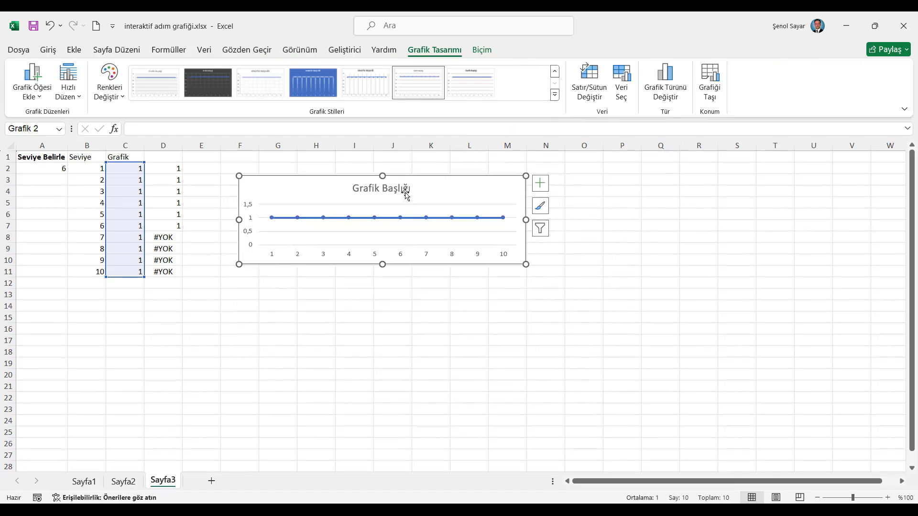
left_click_drag(406, 180, 394, 171)
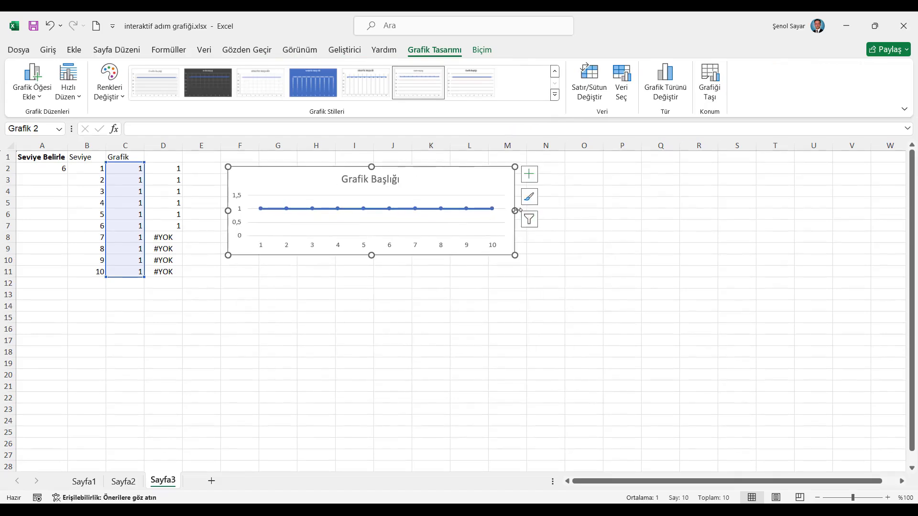
left_click_drag(515, 210, 837, 212)
left_click(851, 176)
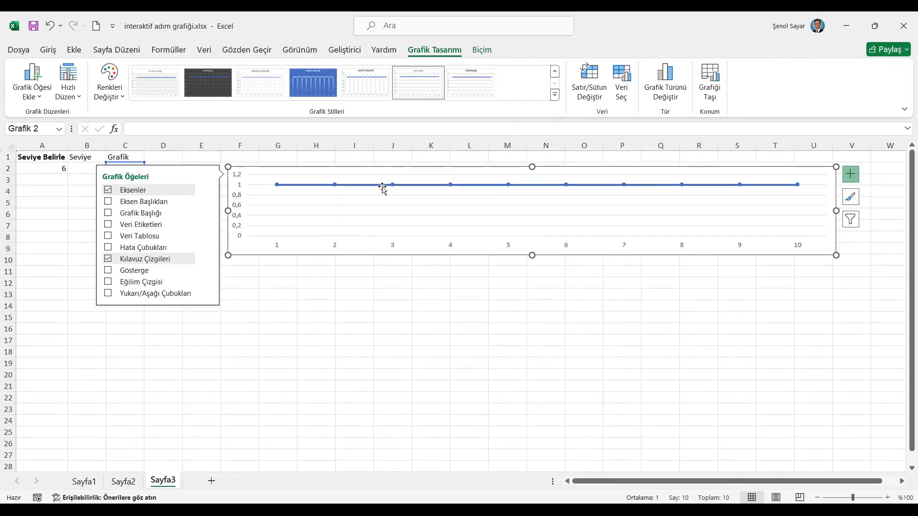
left_click_drag(299, 171, 292, 169)
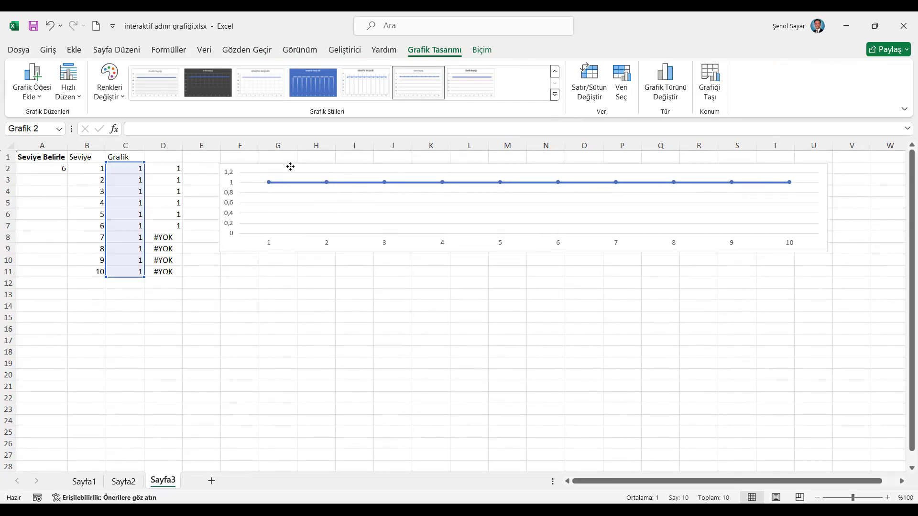
left_click_drag(524, 253, 524, 278)
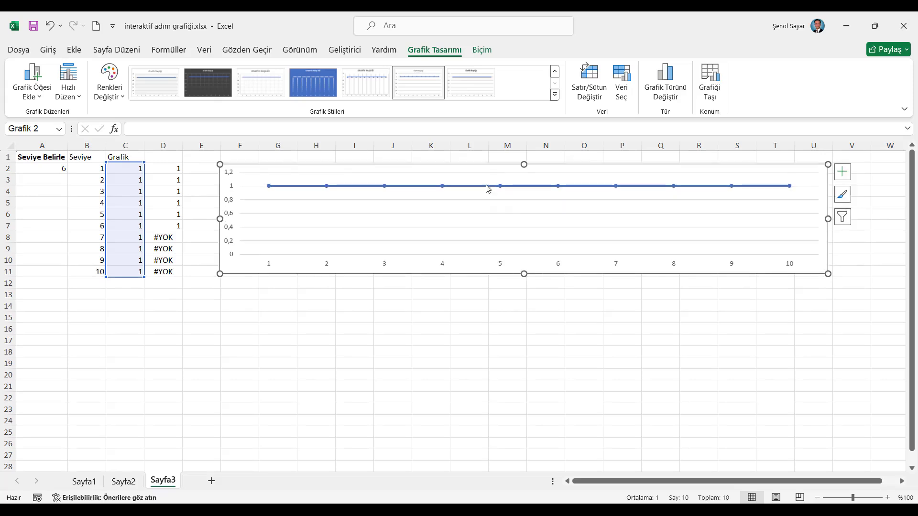
left_click(159, 168)
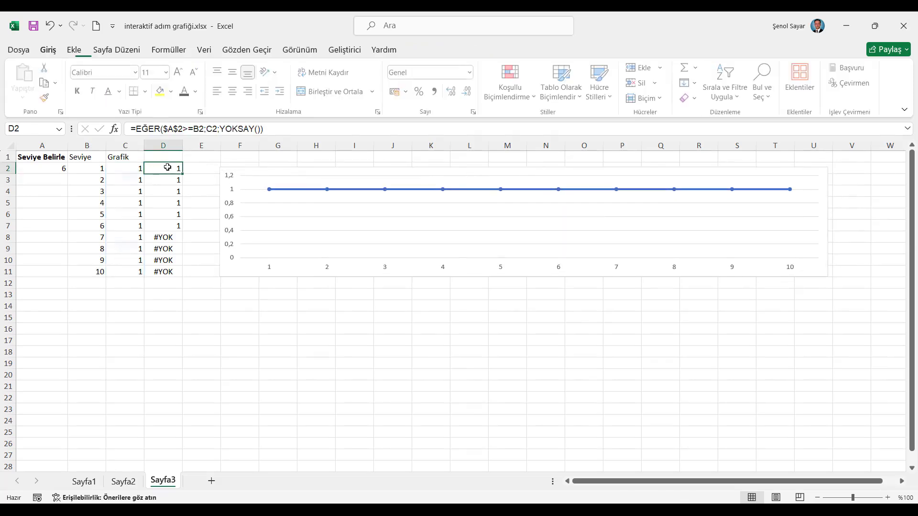
In Format Data Series, give the series a solid gray line
left_click(304, 191)
right_click(304, 191)
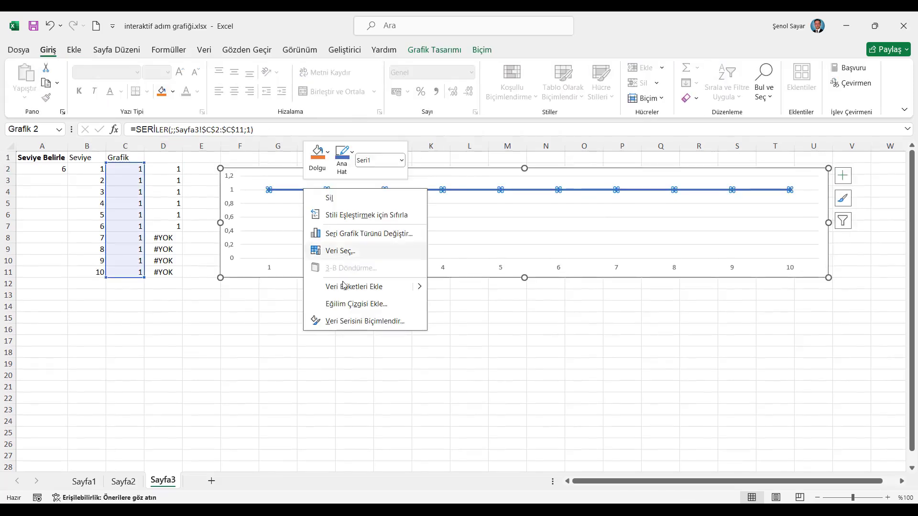
left_click(348, 325)
left_click(726, 204)
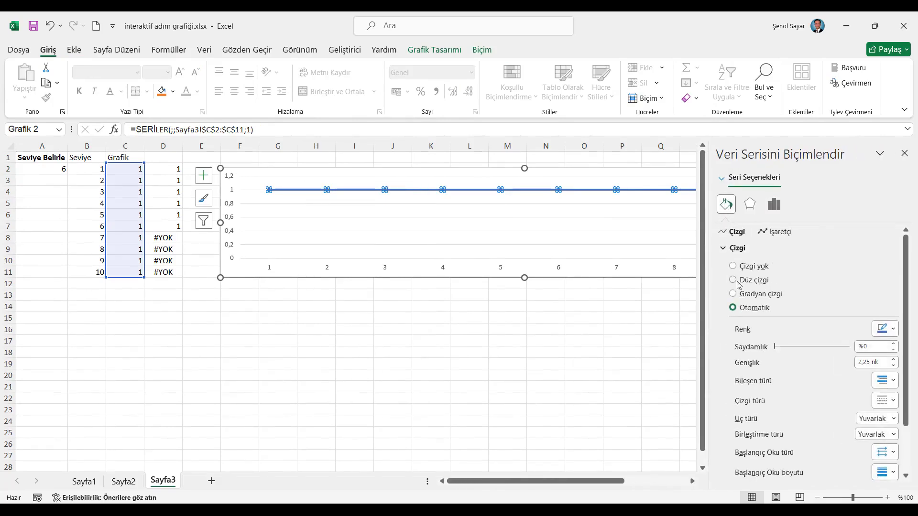
left_click(891, 330)
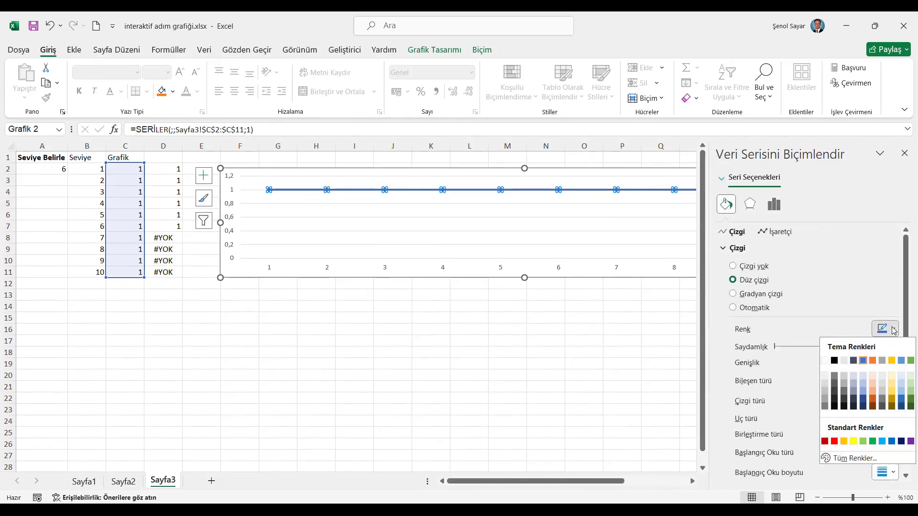
left_click(826, 401)
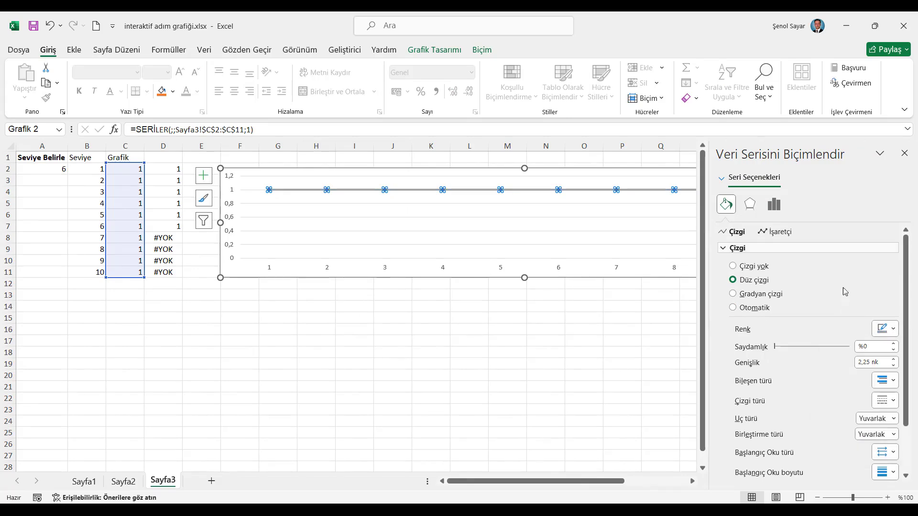
Raise the series line width to about 20 pt
left_click(892, 358)
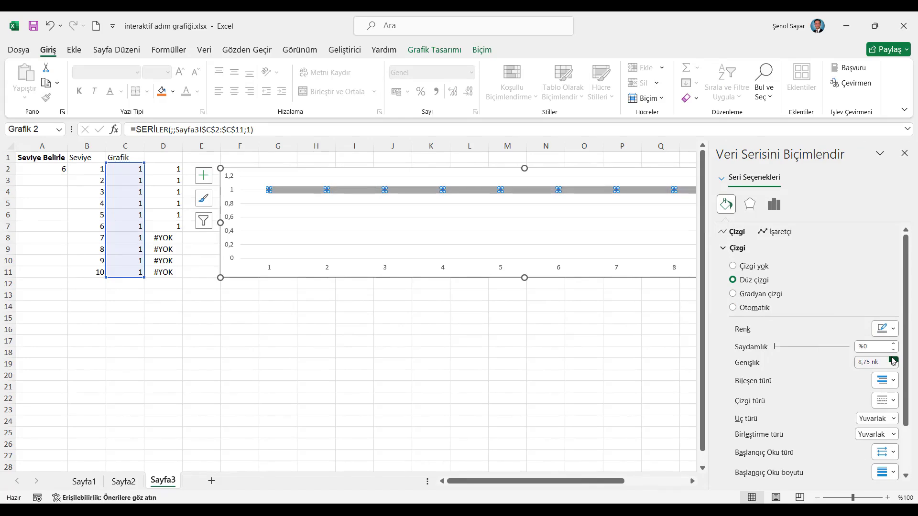
left_click(891, 358)
left_click(893, 360)
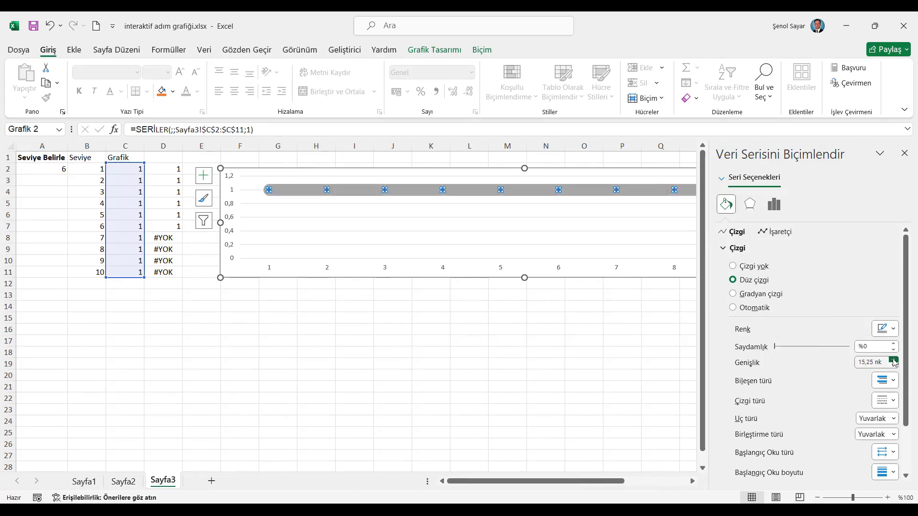
left_click(893, 359)
left_click(893, 359)
left_click(893, 360)
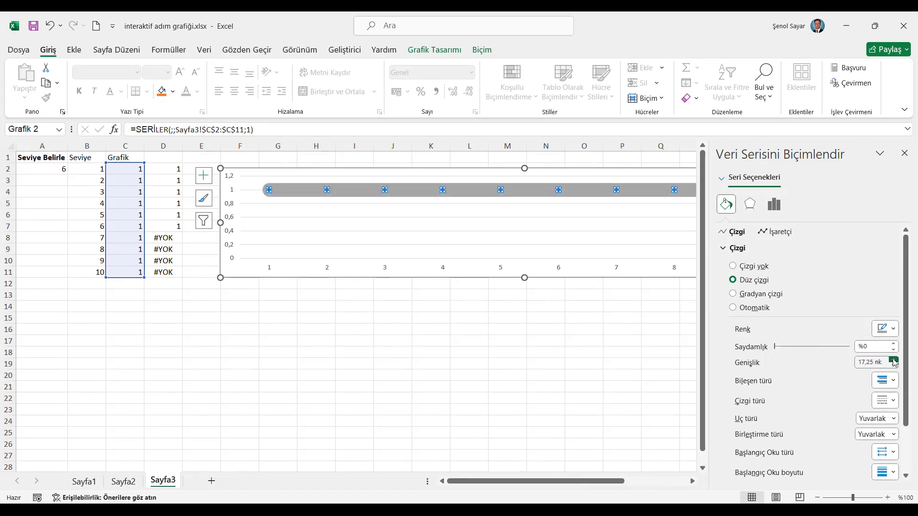
left_click(894, 360)
left_click(893, 360)
left_click(893, 359)
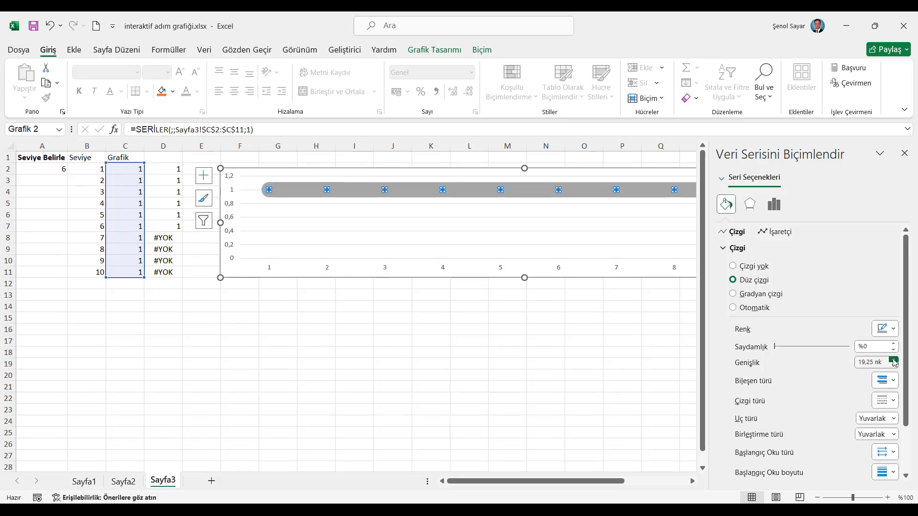
left_click(894, 360)
left_click(893, 360)
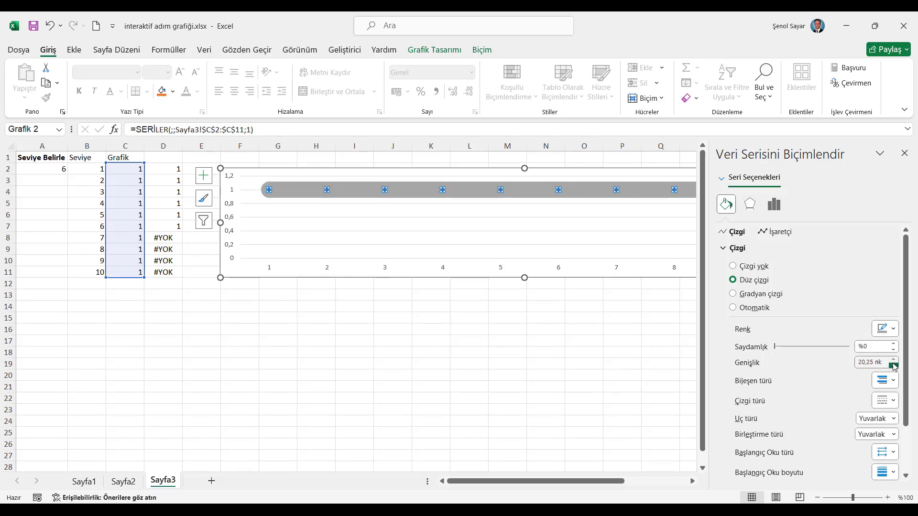
left_click(893, 360)
Switch the chart markers to built-in circles of size 35
left_click(775, 233)
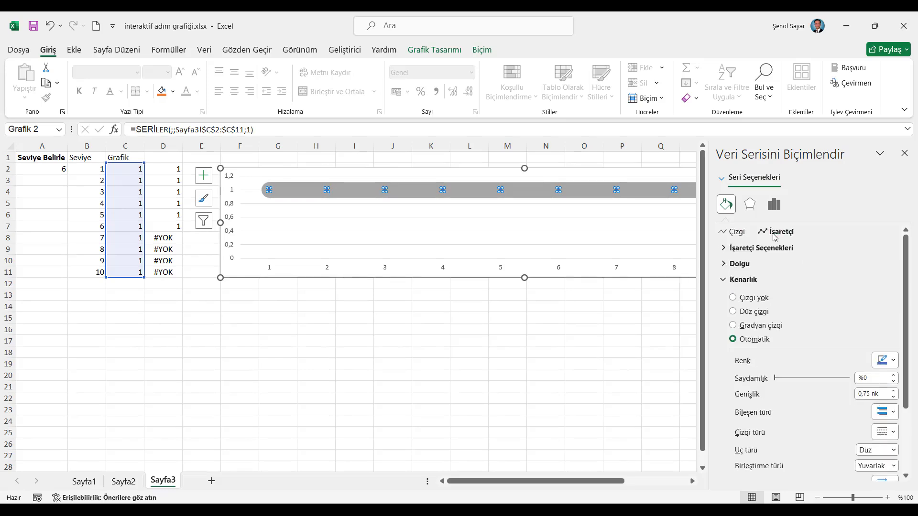
left_click(727, 247)
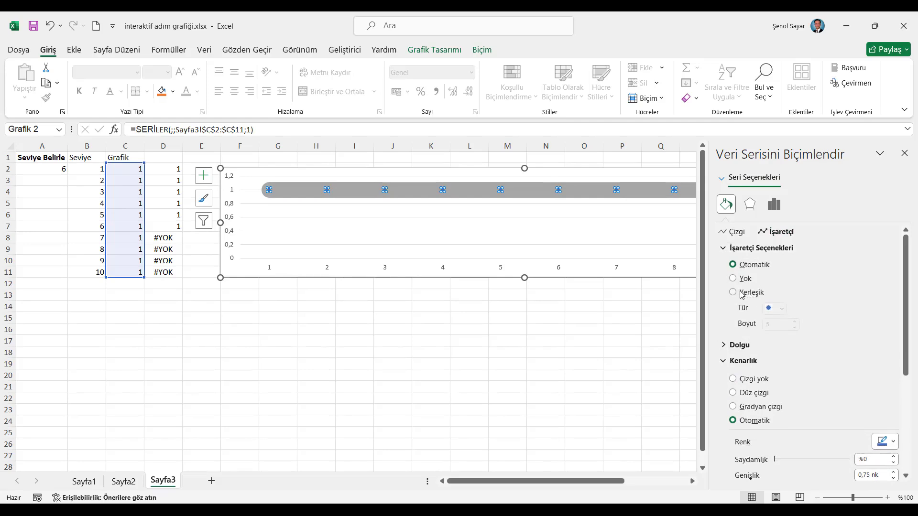
left_click(741, 292)
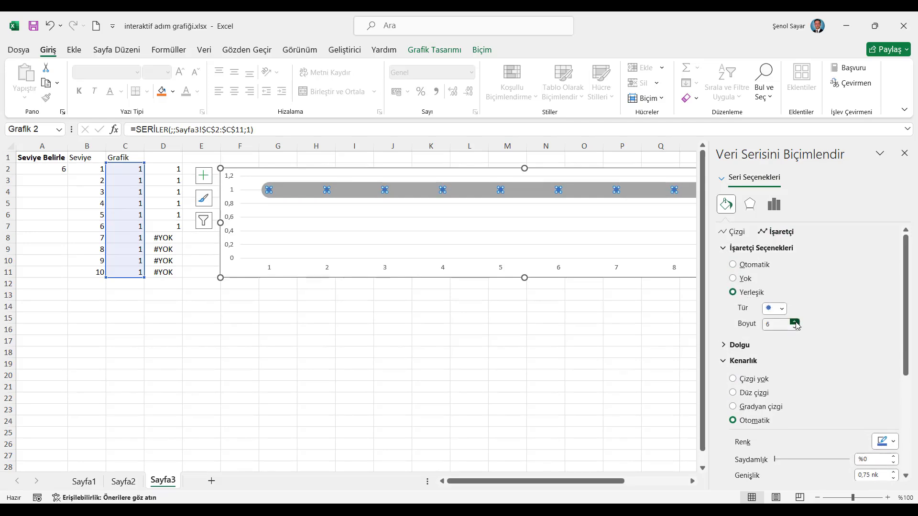
left_click_drag(794, 324, 796, 324)
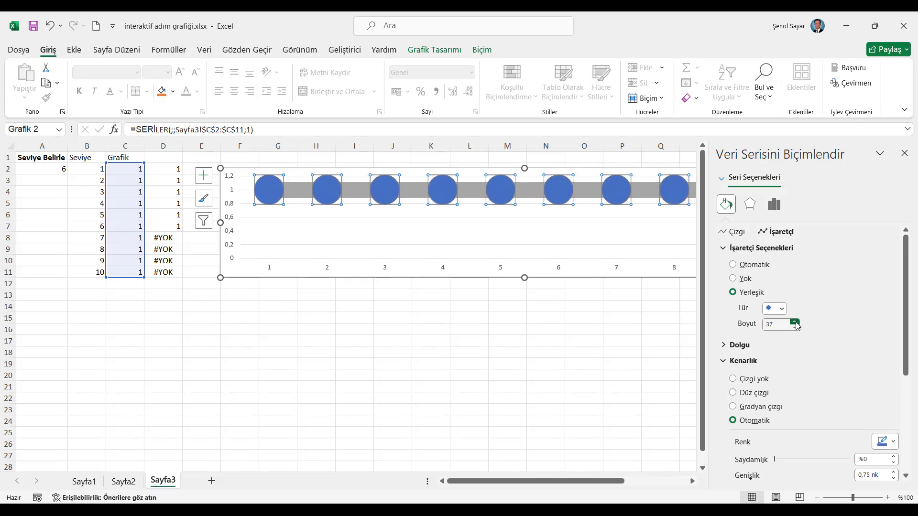
left_click(795, 323)
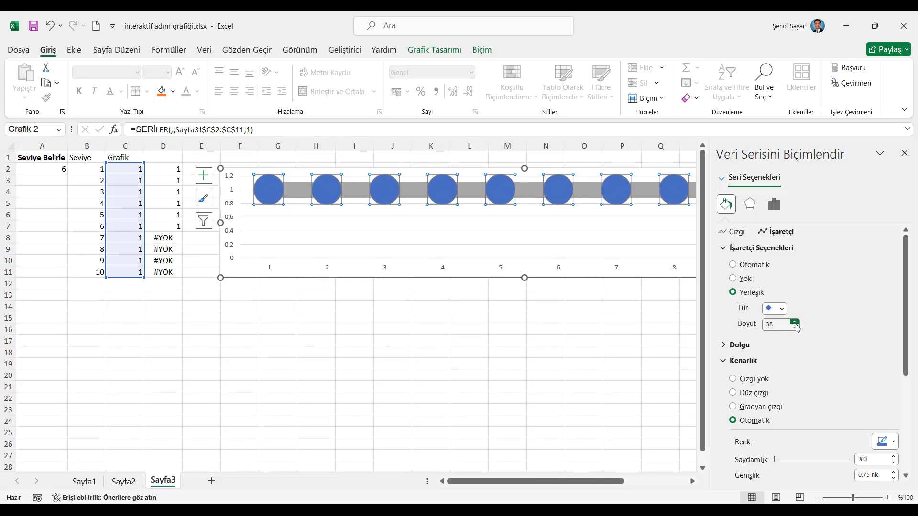
left_click(794, 328)
left_click(794, 328)
left_click(795, 328)
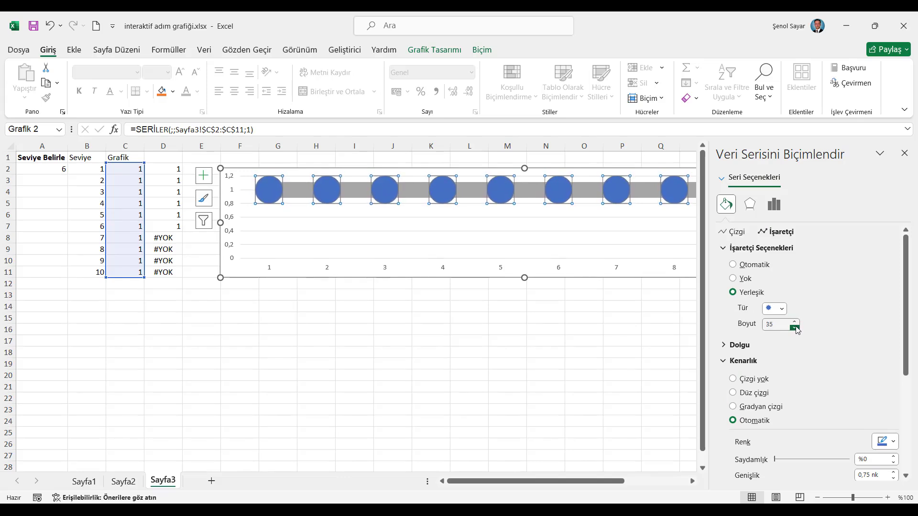
Give the markers a solid gray fill
left_click(739, 344)
left_click(759, 379)
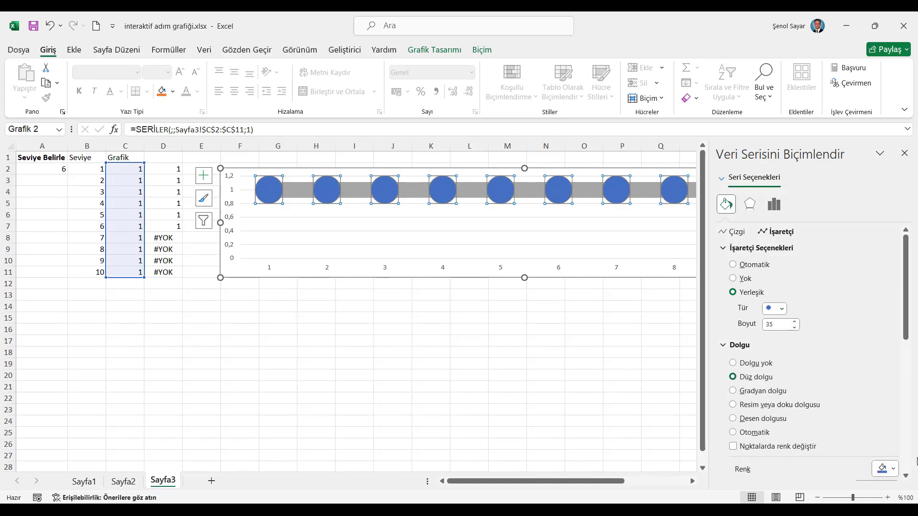
left_click(893, 470)
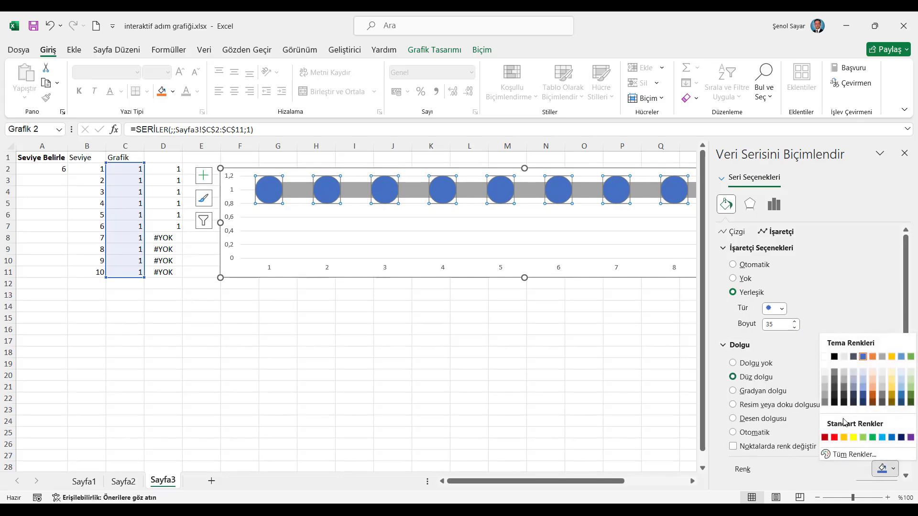
left_click(825, 396)
scroll(824, 371, "down", 2)
scroll(784, 411, "down", 1)
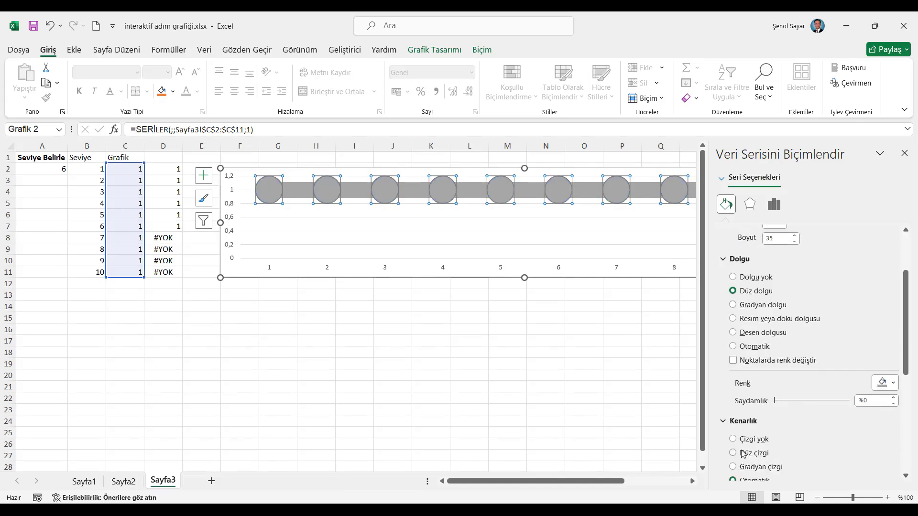
scroll(764, 382, "up", 2)
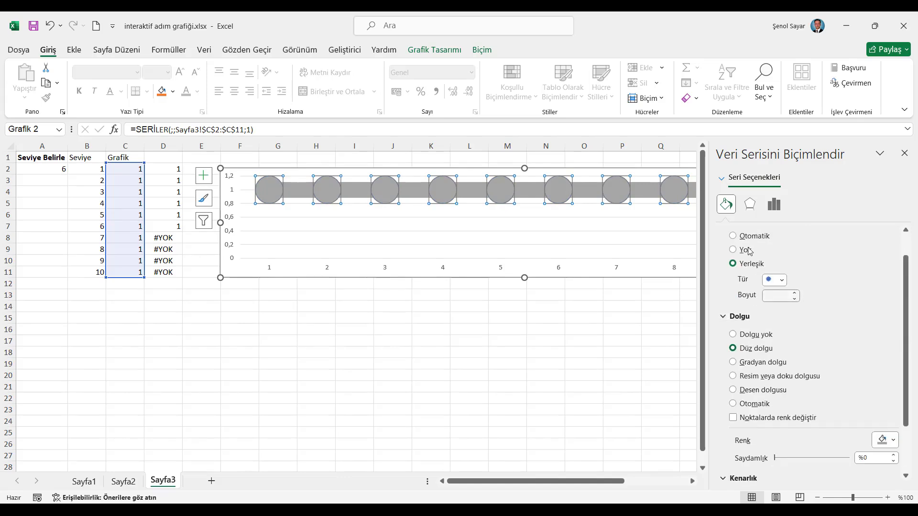
Select the eighth circle, then close the Format pane and deselect the chart to view the result
left_click(649, 191)
scroll(773, 348, "down", 2)
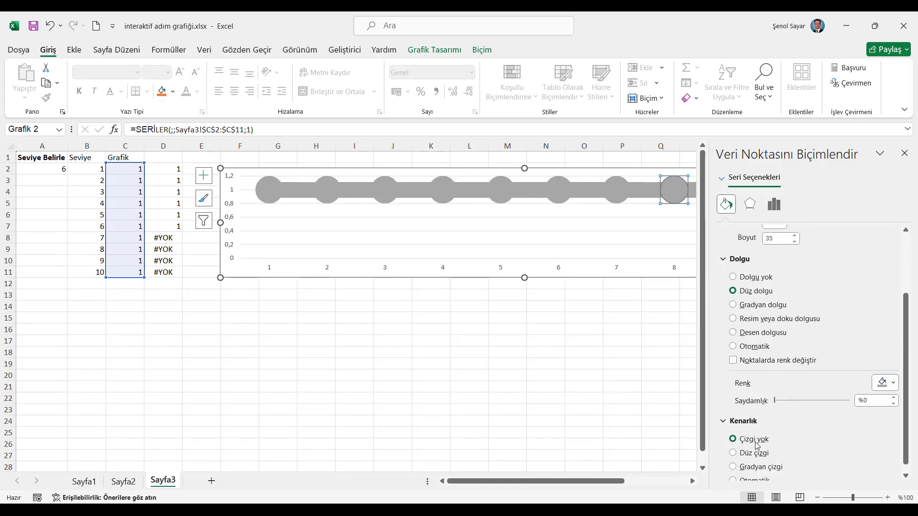
scroll(760, 447, "up", 3)
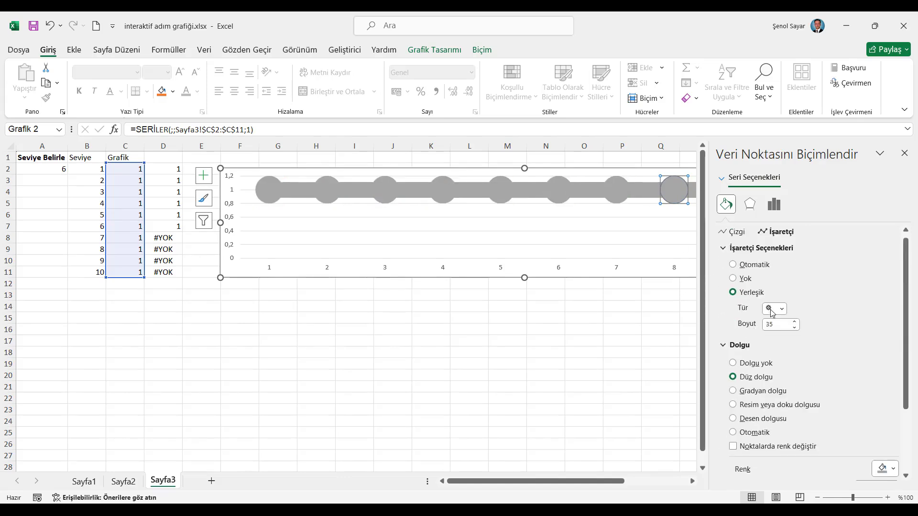
left_click(904, 153)
left_click(168, 169)
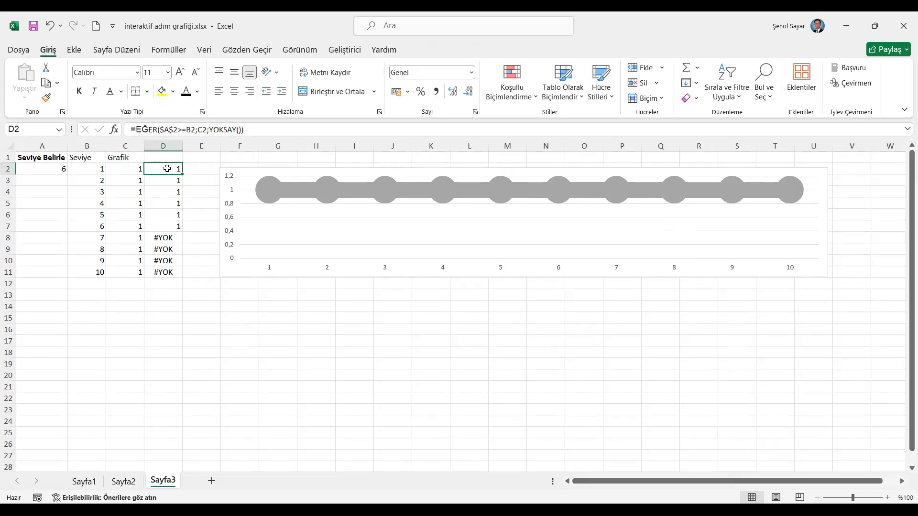
Open the vertical axis formatting settings from the chart's shortcut menu
left_click(232, 196)
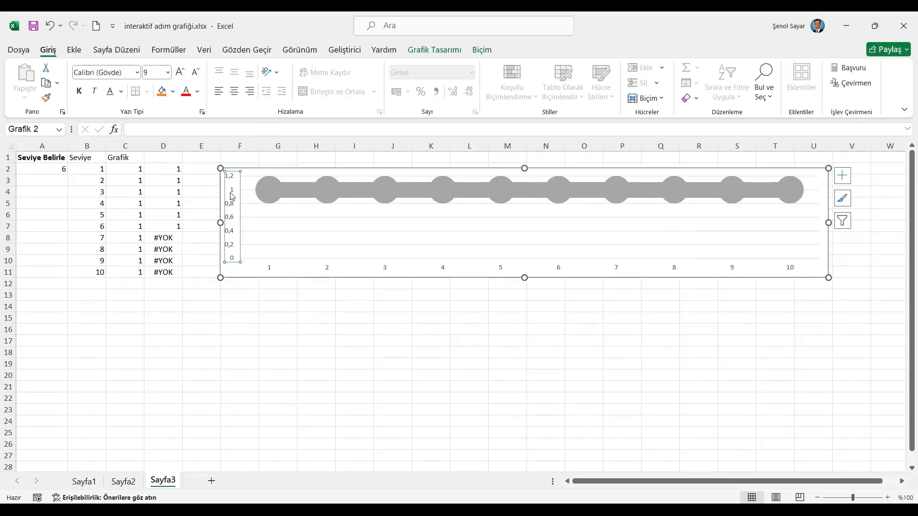
right_click(231, 192)
left_click(289, 345)
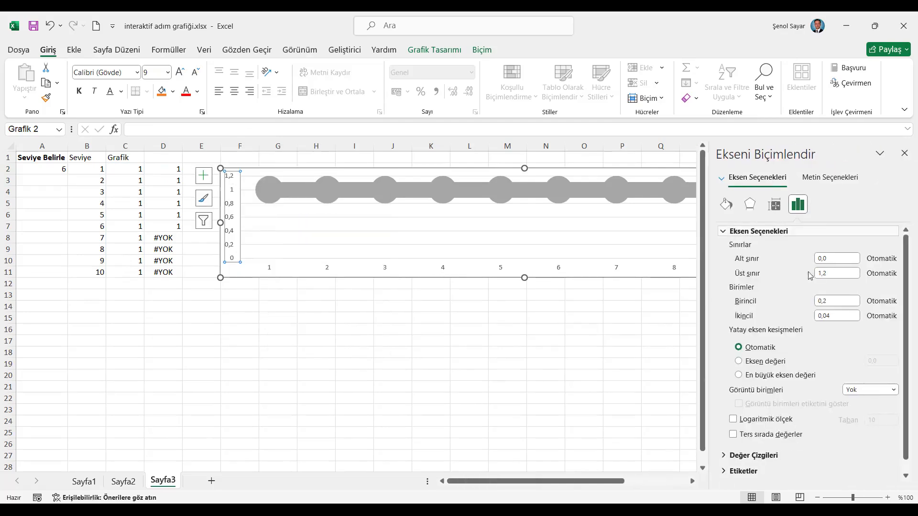
Fix the vertical axis at 0 to 2, then hide the chart axes and gridlines
key("Tab")
type("2")
left_click(838, 258)
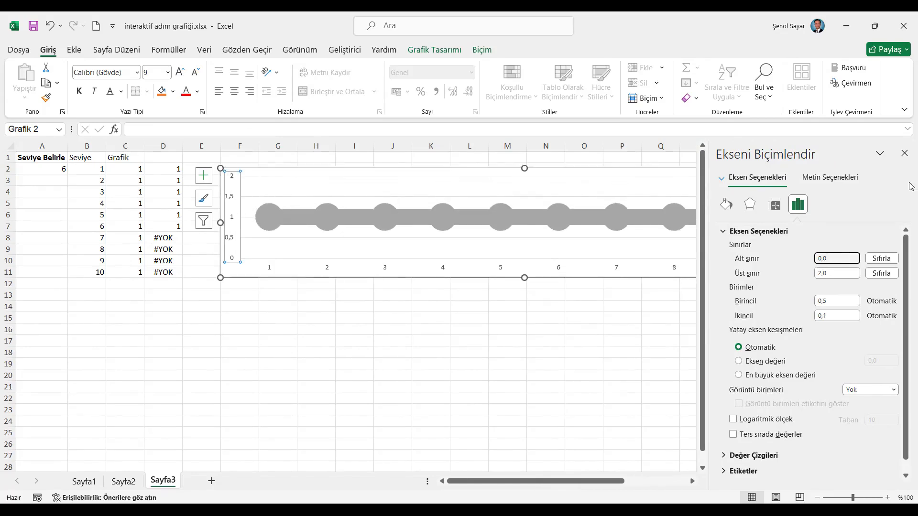
left_click(905, 154)
left_click(843, 176)
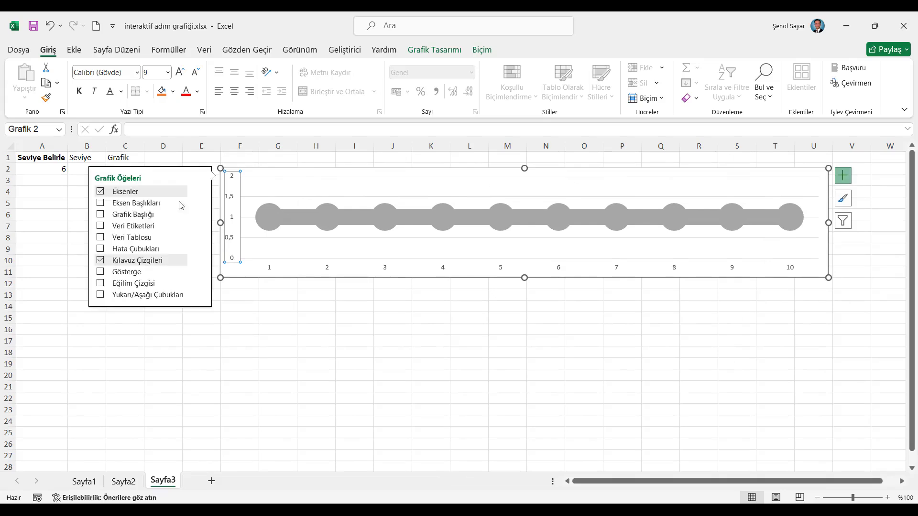
left_click(101, 192)
left_click(101, 260)
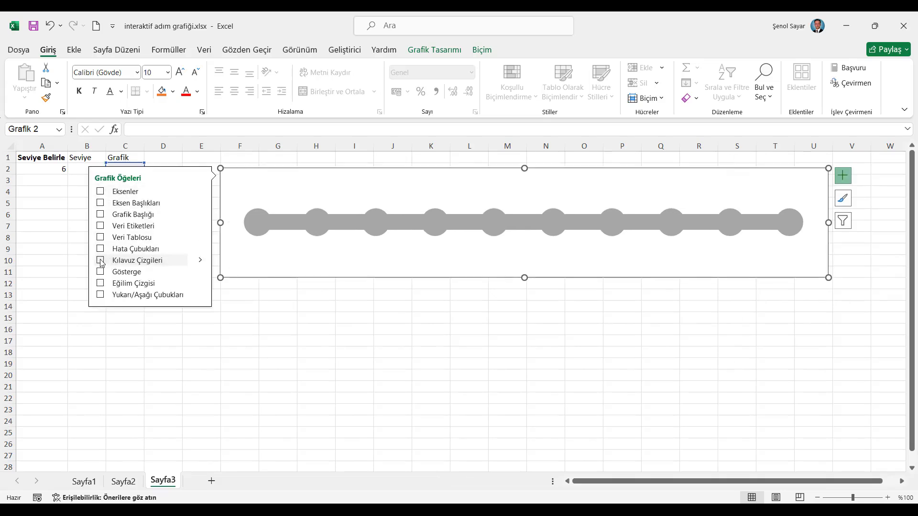
left_click(316, 303)
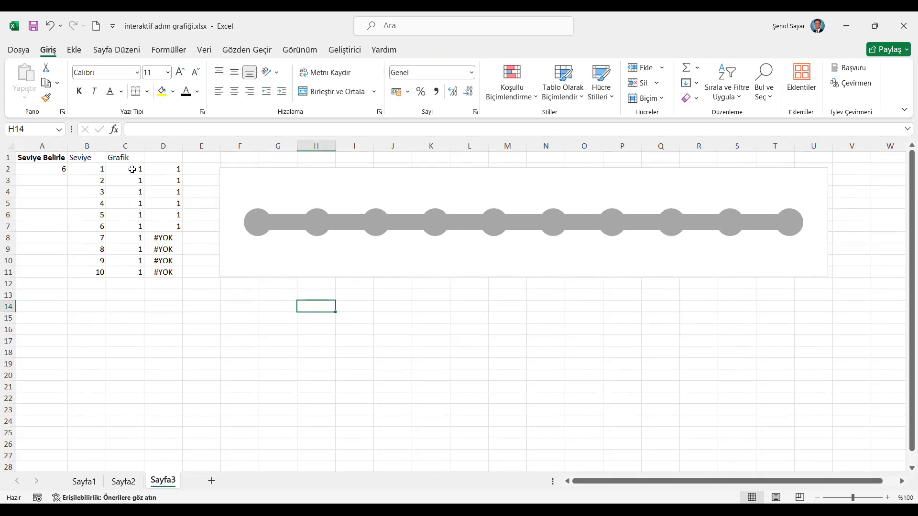
Hide the worksheet gridlines from the View tab
left_click(51, 157)
left_click(300, 49)
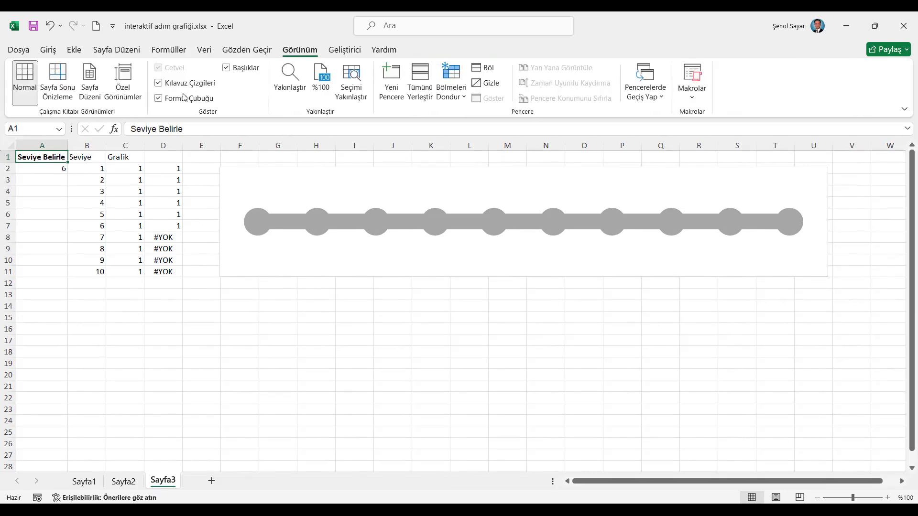
left_click(179, 87)
Give the chart area no fill and no outline, nudging it slightly left
left_click(244, 169)
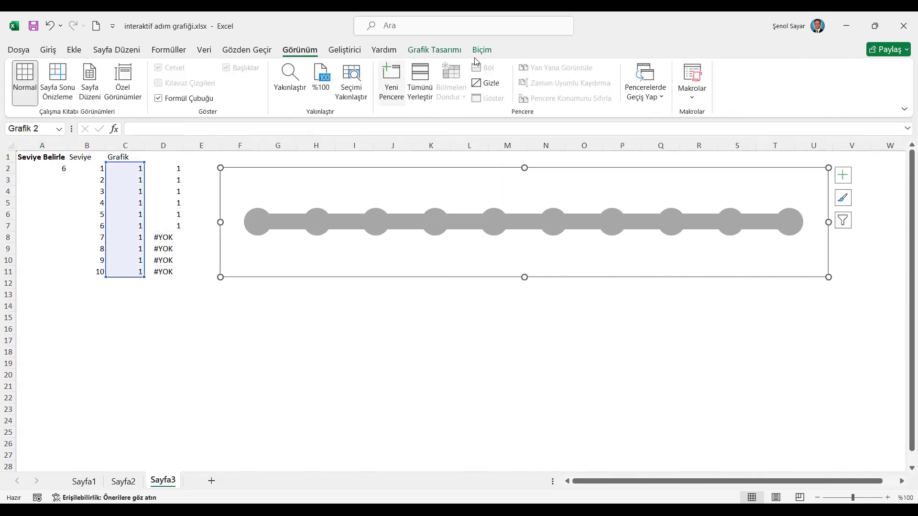
left_click(482, 50)
left_click(366, 68)
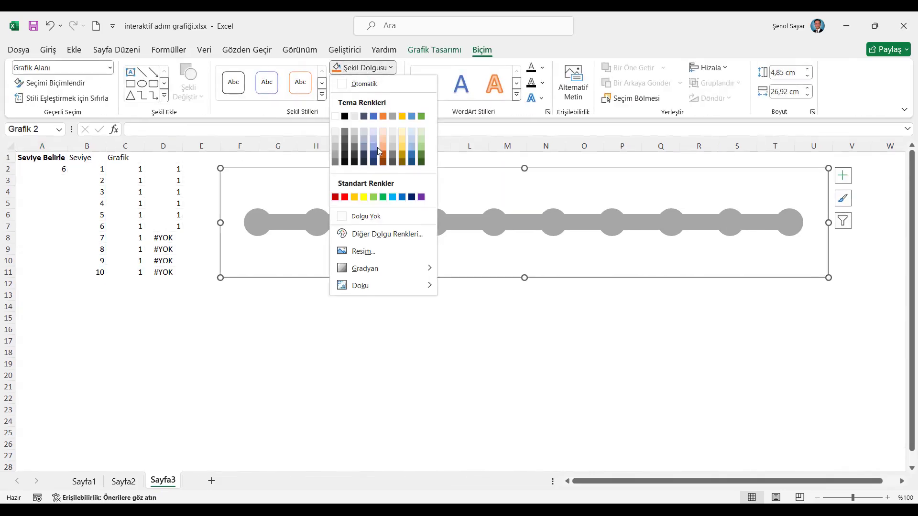
left_click(363, 214)
left_click(364, 84)
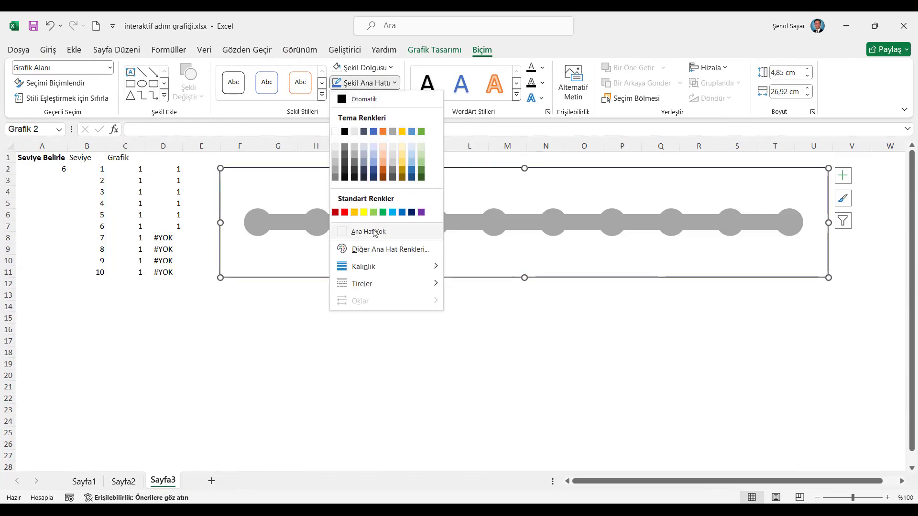
left_click(367, 232)
left_click_drag(366, 169, 362, 168)
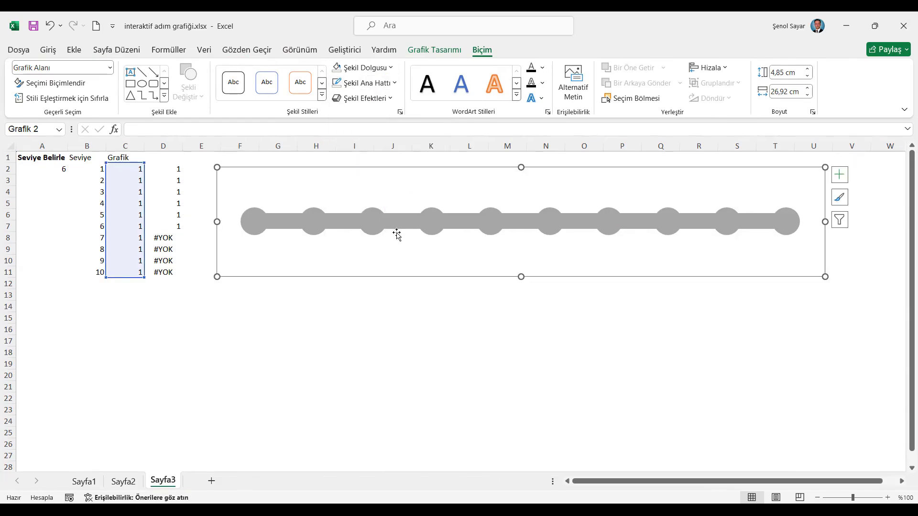
Add a new series with values Sayfa3!$D$2:$D$11 through Select Data
right_click(408, 225)
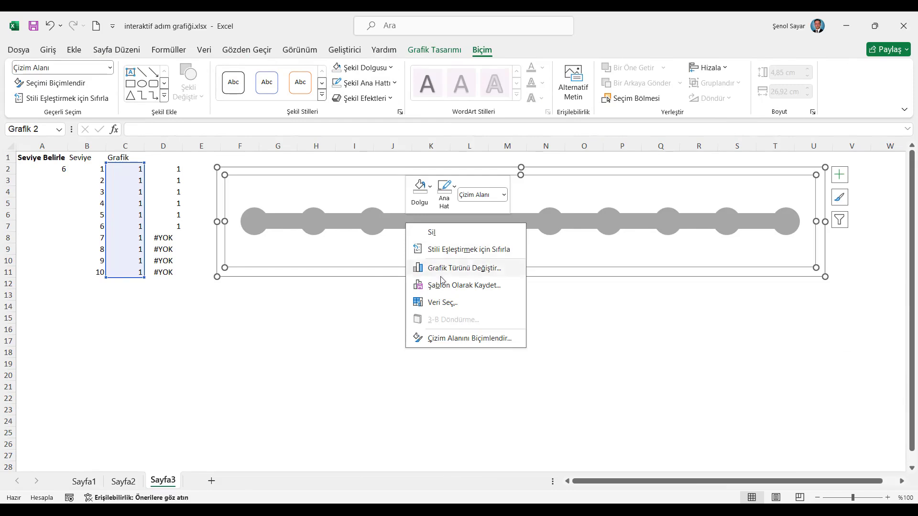
left_click(444, 302)
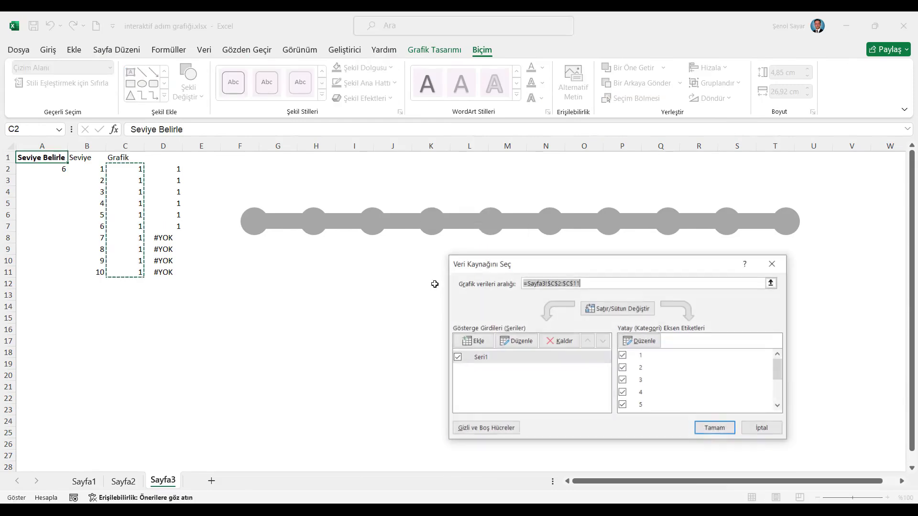
left_click(478, 357)
left_click(530, 341)
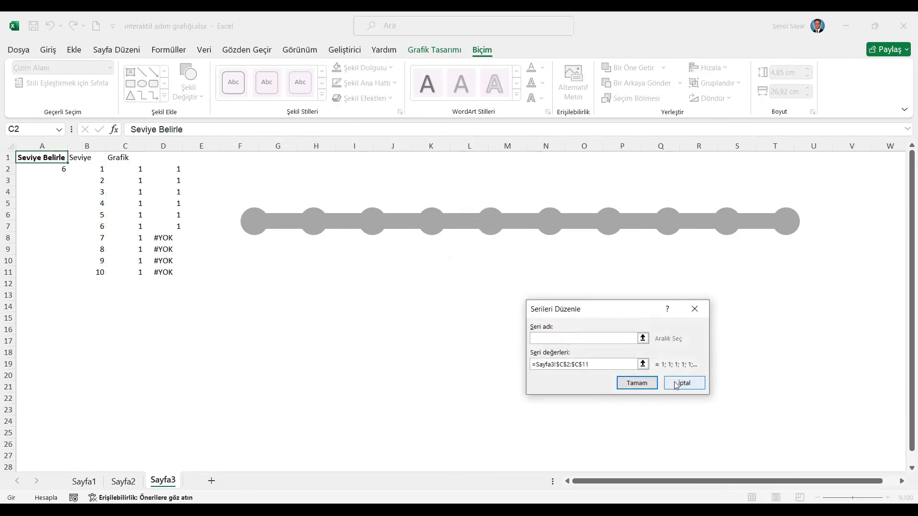
left_click(685, 382)
left_click(481, 341)
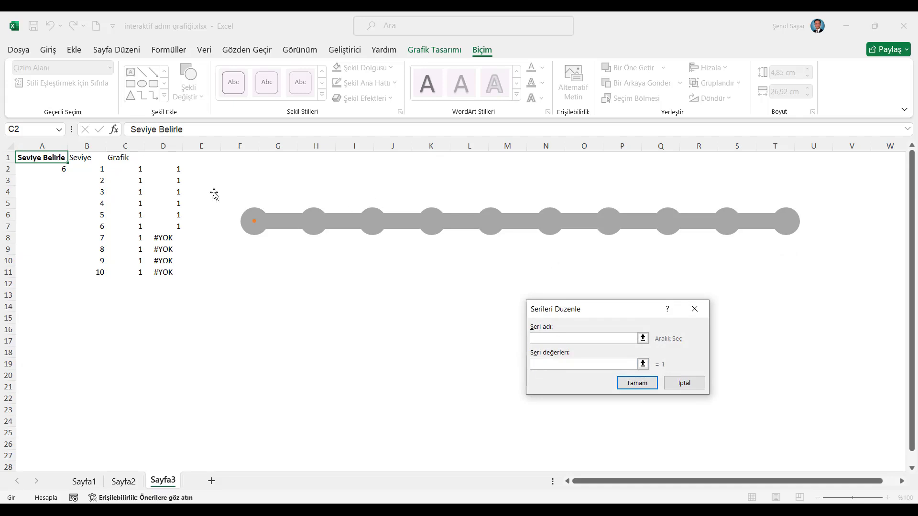
left_click_drag(170, 173, 175, 270)
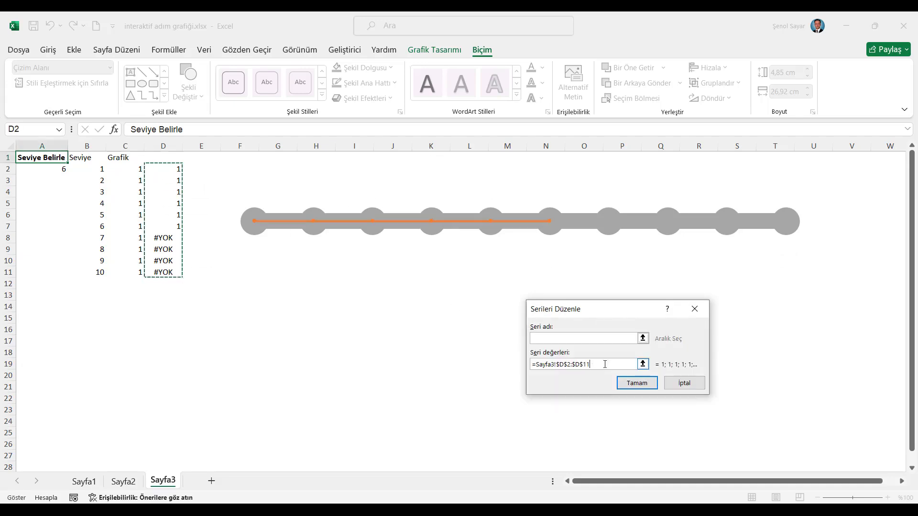
left_click(630, 383)
left_click(712, 428)
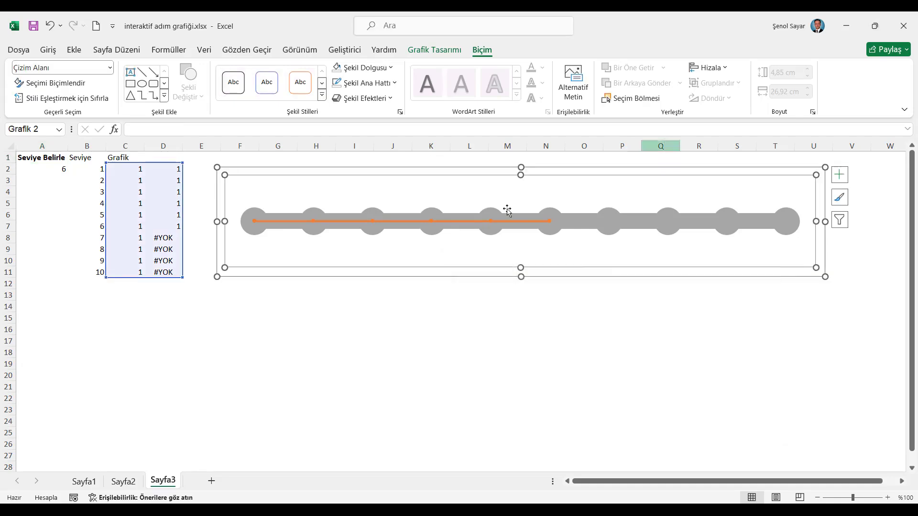
left_click(457, 220)
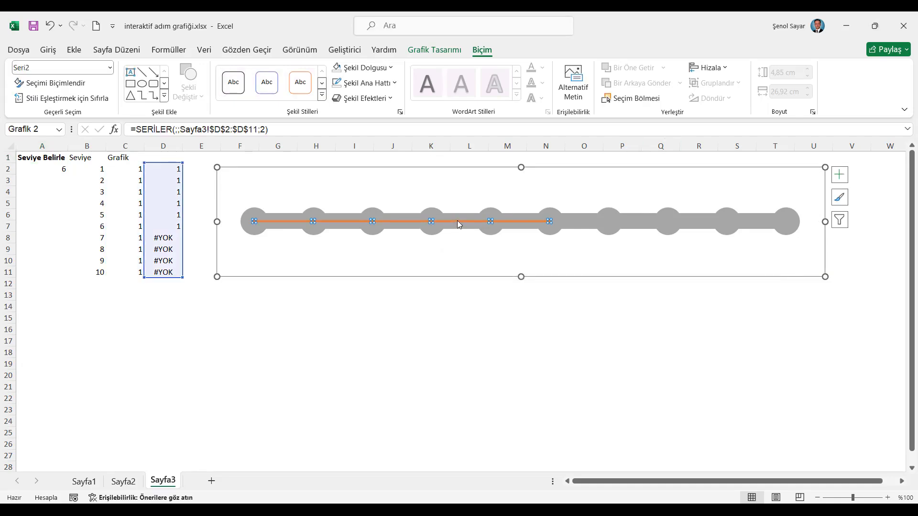
Format Seri2 as a solid orange line about 20 pt wide
right_click(457, 220)
left_click(502, 355)
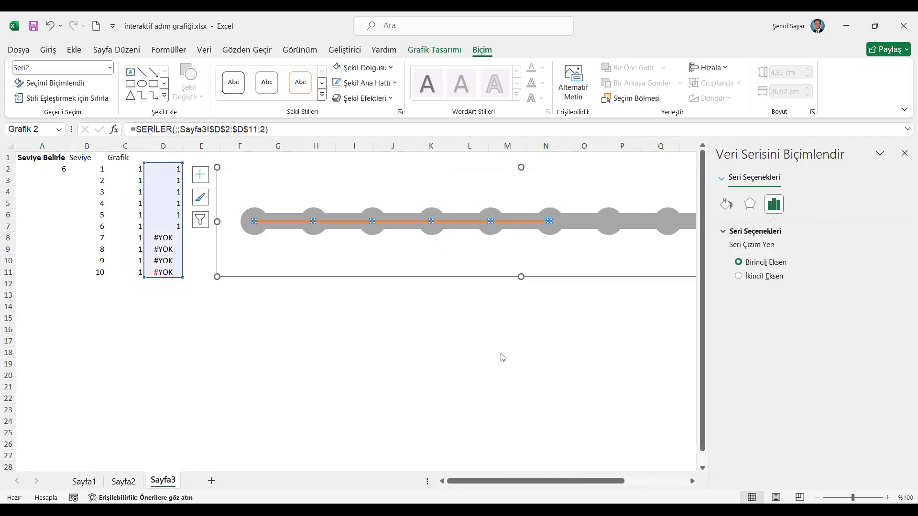
left_click(726, 205)
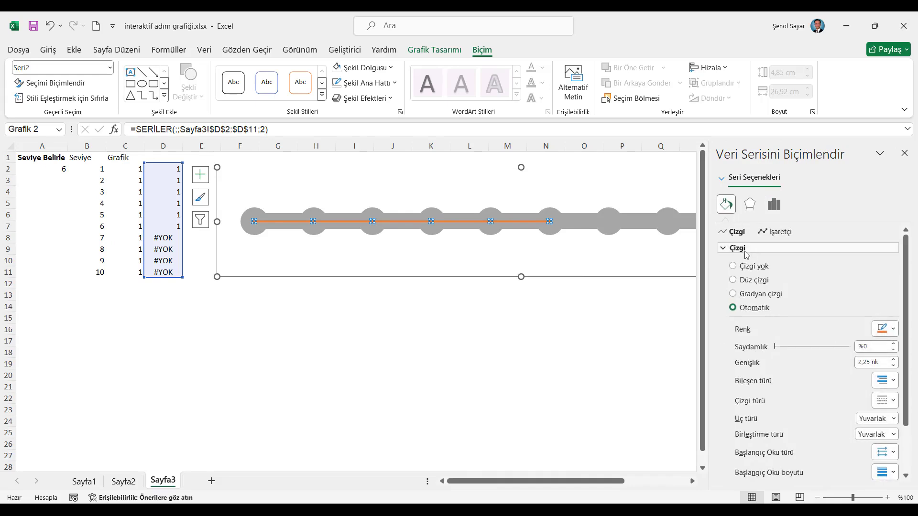
left_click(885, 328)
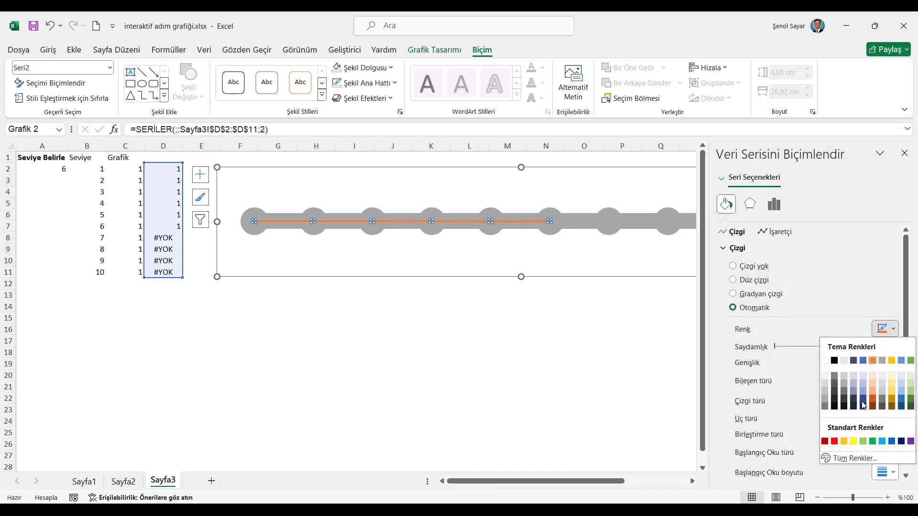
left_click(873, 361)
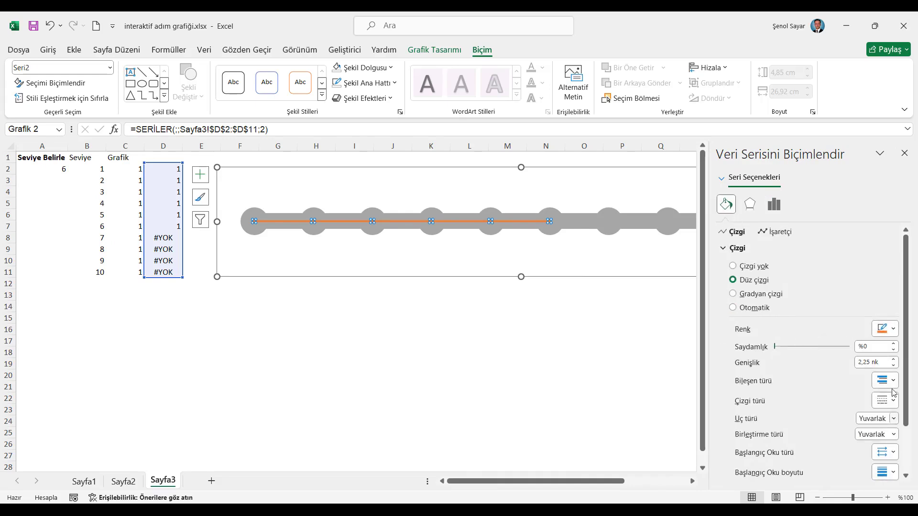
left_click(894, 362)
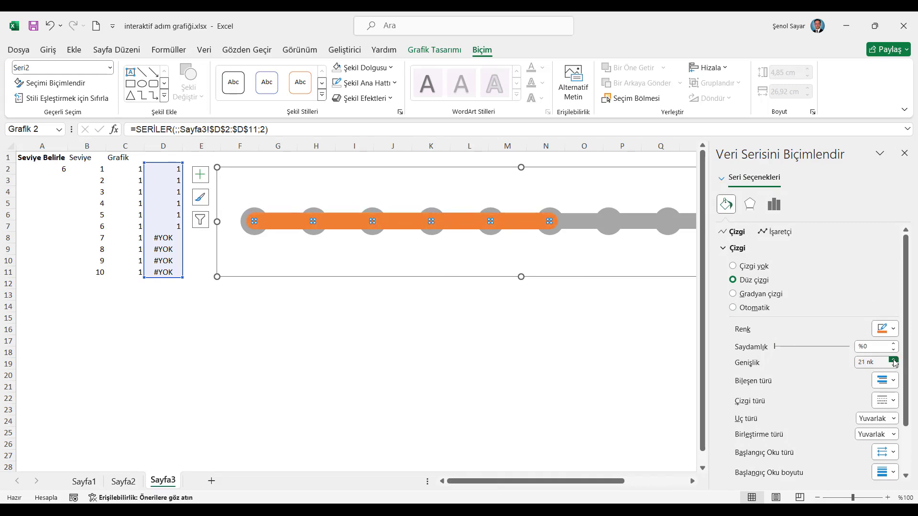
left_click(893, 368)
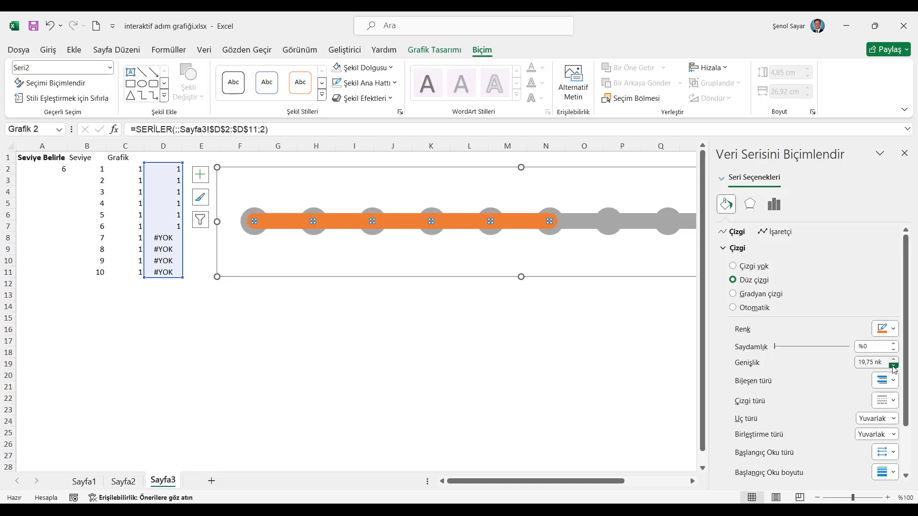
left_click(893, 360)
left_click(774, 232)
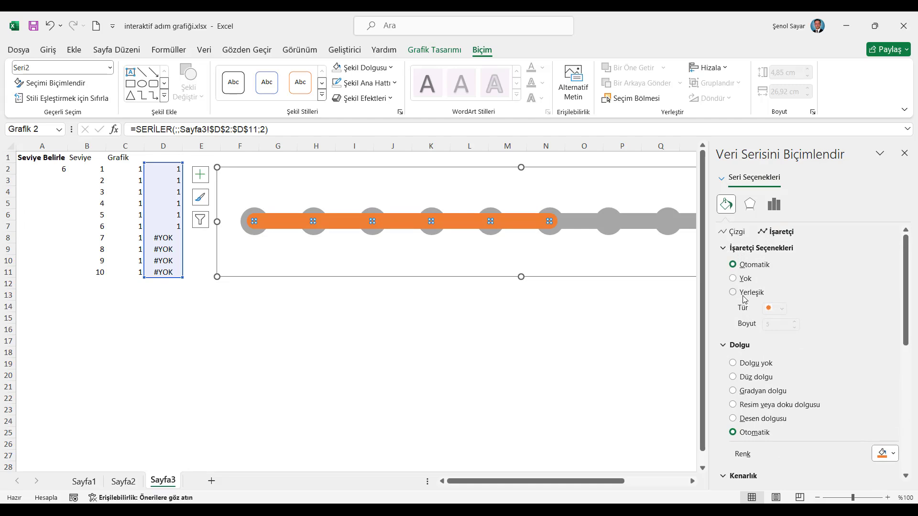
Give the orange series built-in circle markers of size 35
left_click(745, 293)
left_click(794, 322)
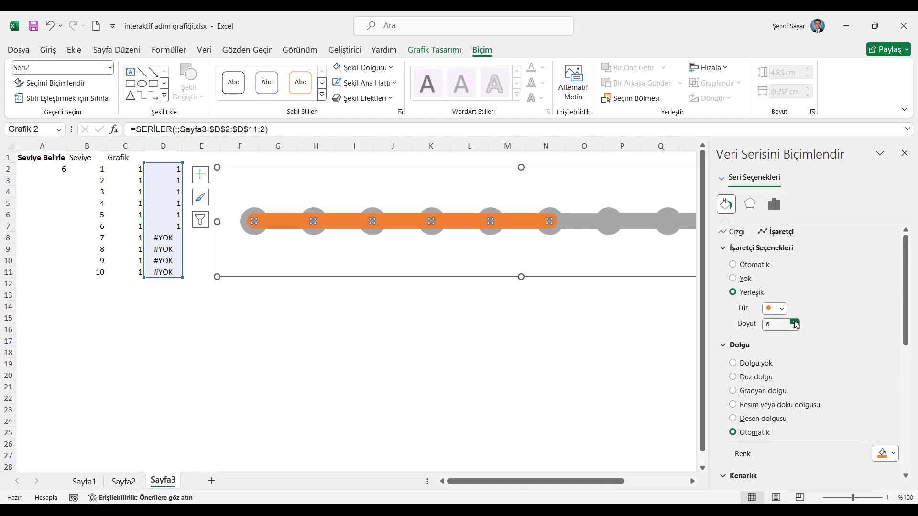
left_click(794, 322)
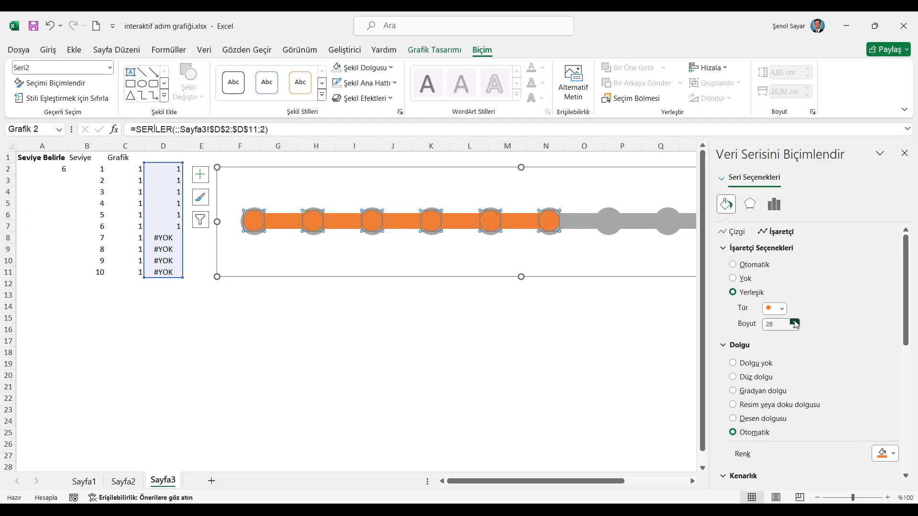
left_click(794, 323)
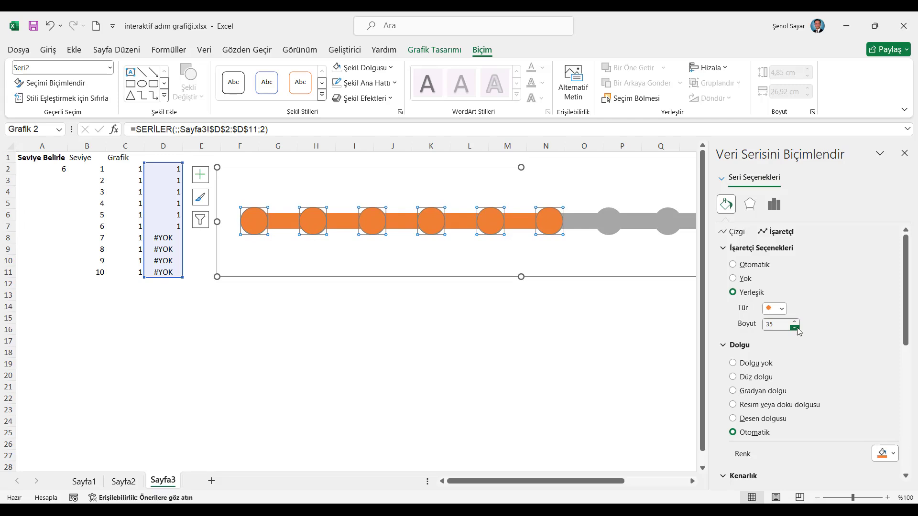
scroll(805, 378, "down", 1)
scroll(765, 406, "down", 2)
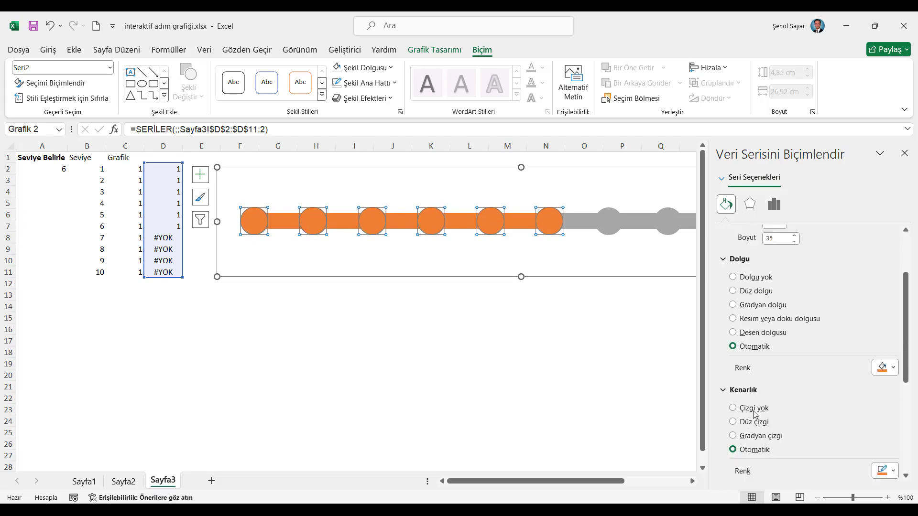
scroll(755, 406, "up", 2)
scroll(760, 345, "up", 1)
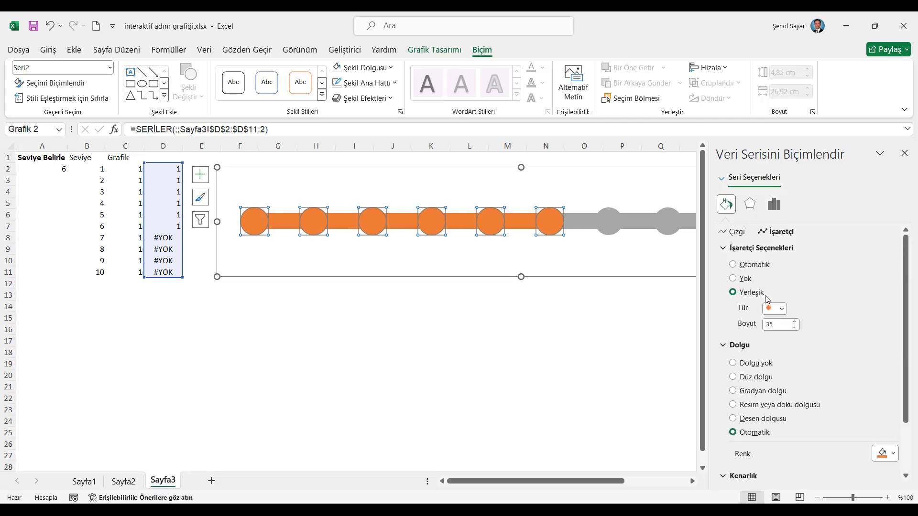
left_click(904, 153)
Set the step level in A2 to 3, then to 8
left_click(43, 166)
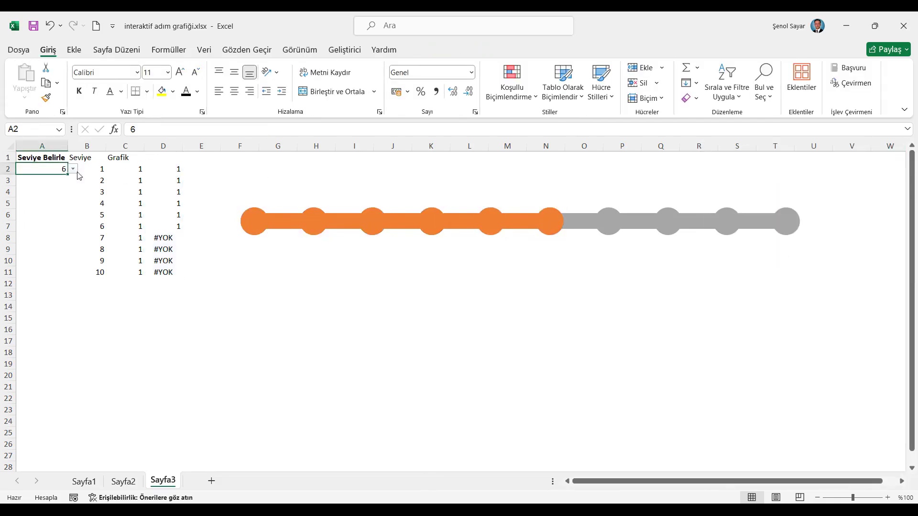
left_click(73, 169)
left_click(43, 185)
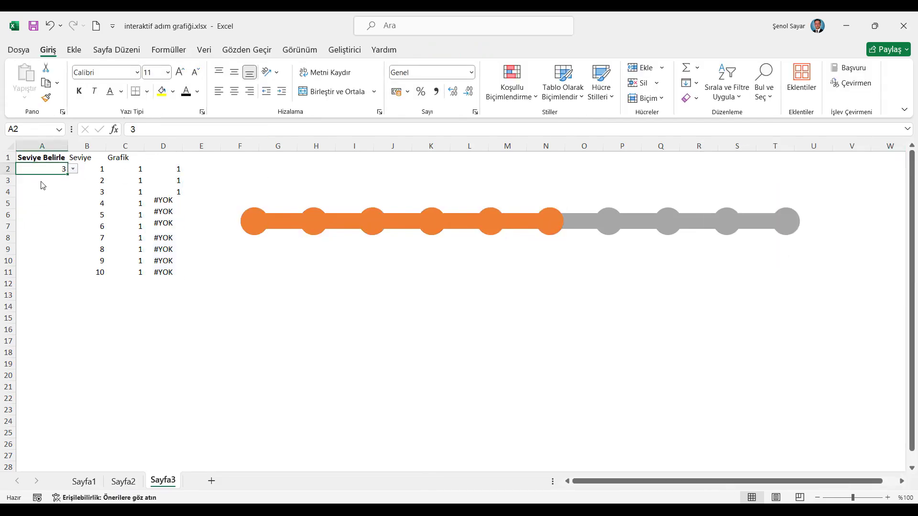
left_click(74, 171)
left_click(45, 220)
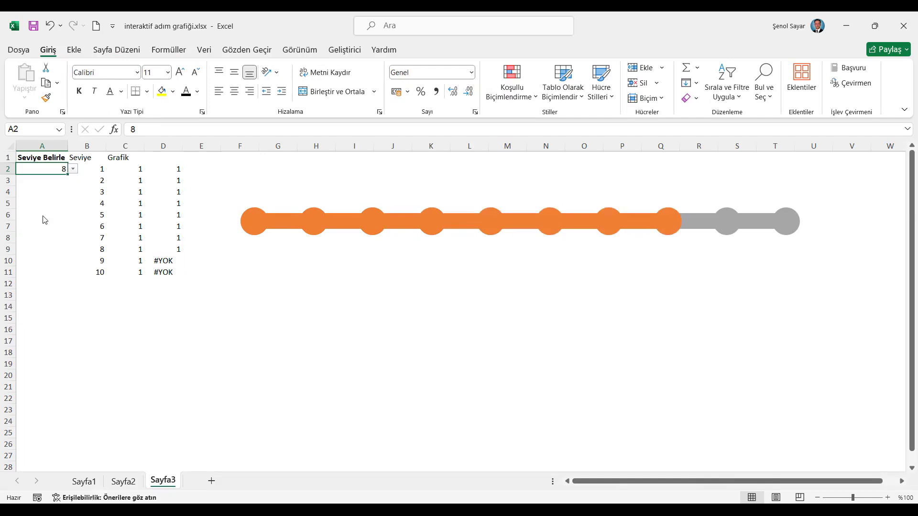
left_click(783, 222)
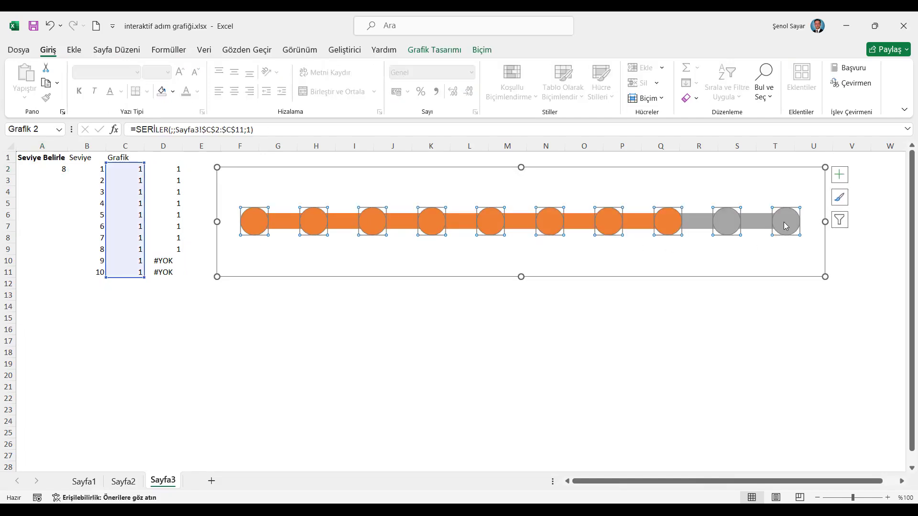
Turn on data labels for the step chart and open their format settings
left_click(840, 174)
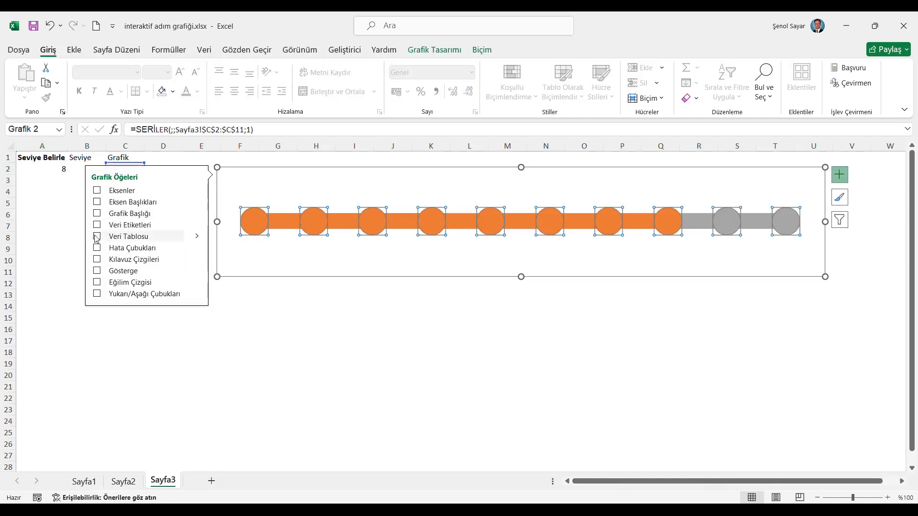
left_click(97, 226)
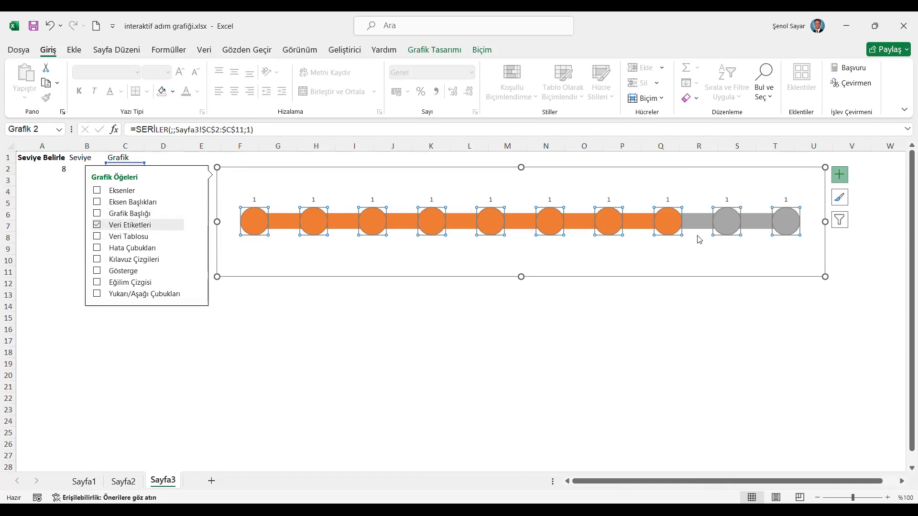
left_click(785, 199)
right_click(785, 200)
left_click(838, 351)
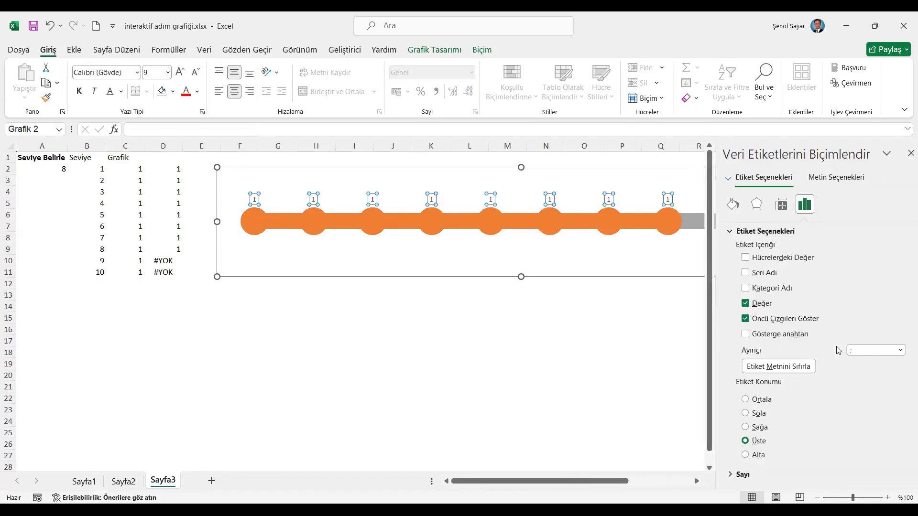
Make the labels show values from cells B2:B11 instead of the value, centred
left_click(763, 258)
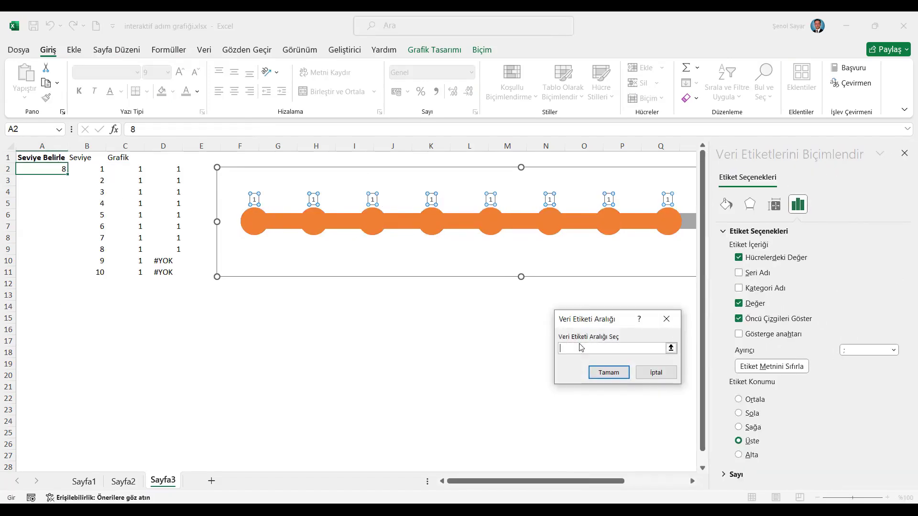
left_click_drag(97, 169, 99, 272)
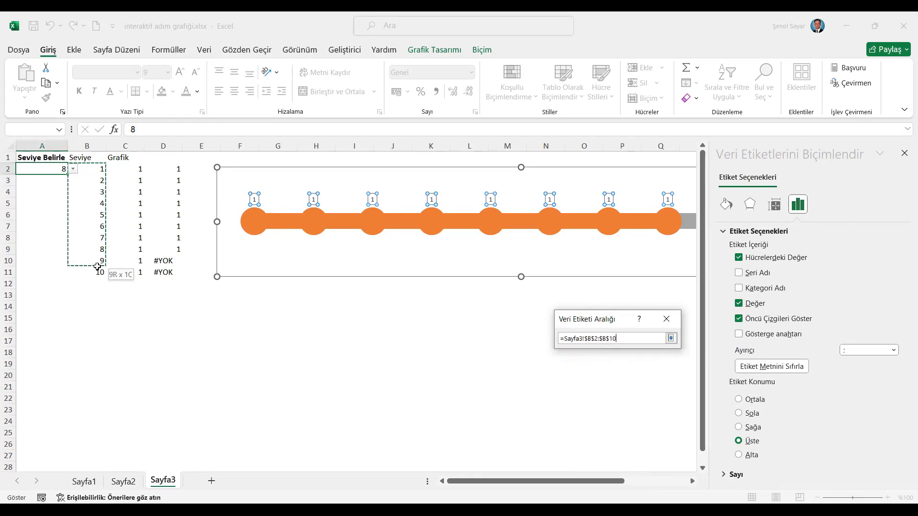
left_click(608, 373)
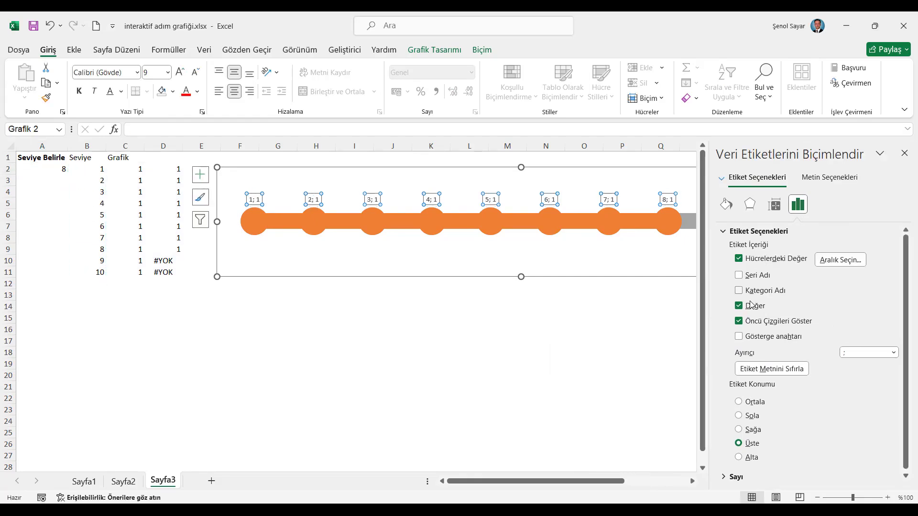
left_click(739, 306)
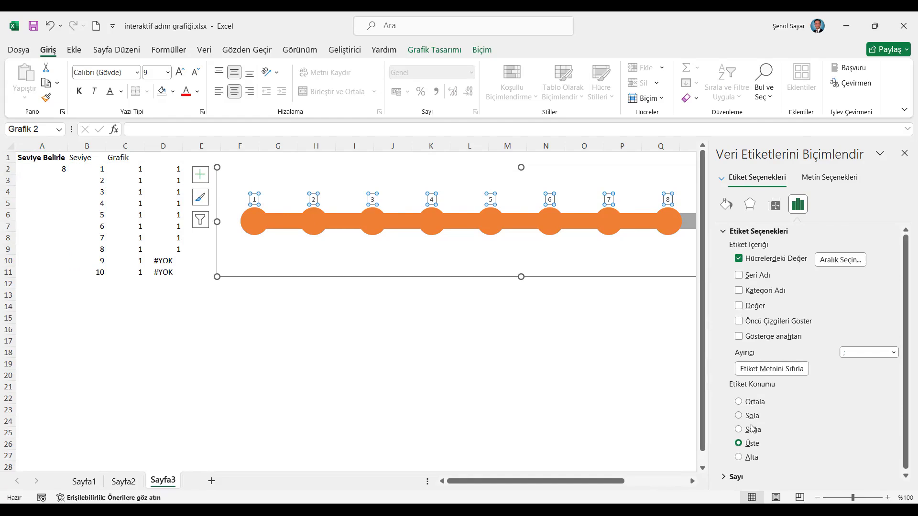
left_click(738, 402)
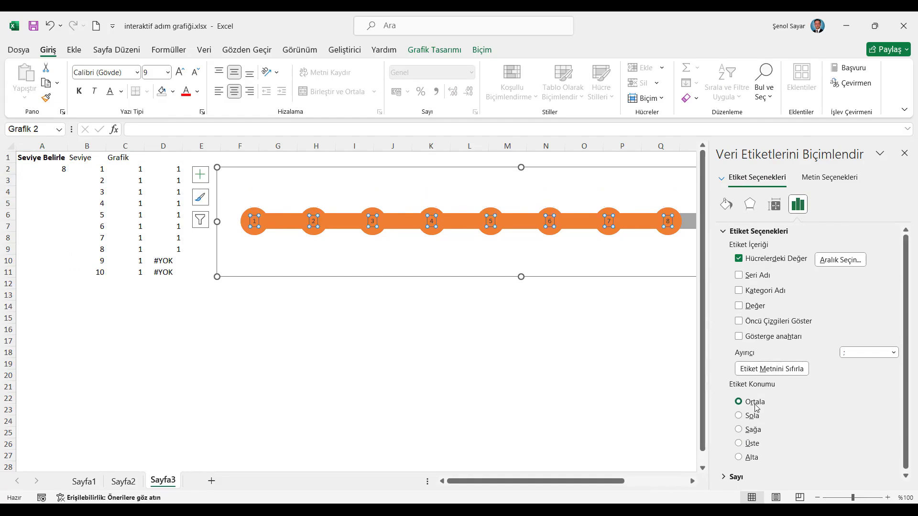
left_click(904, 153)
Make the data labels bold, size 18, and white
left_click(81, 93)
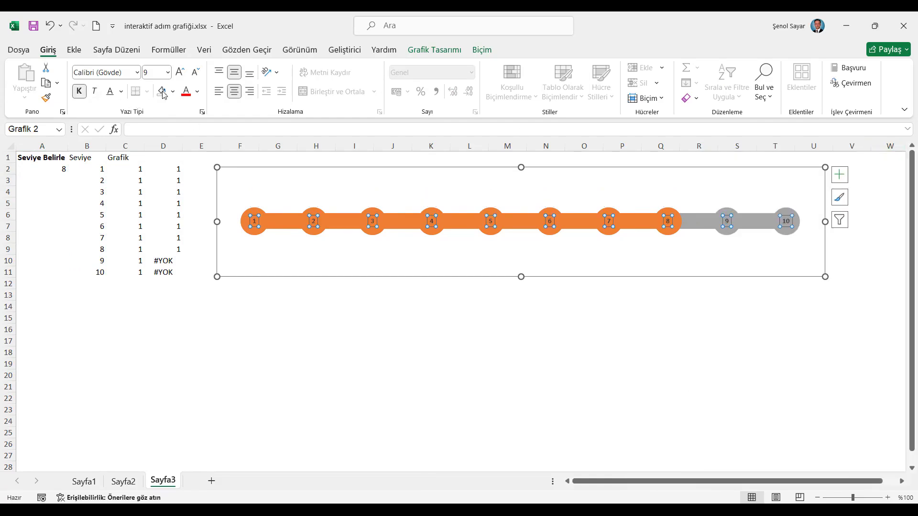
left_click(179, 71)
left_click(180, 72)
left_click(180, 72)
left_click(180, 72)
left_click(180, 71)
left_click(180, 71)
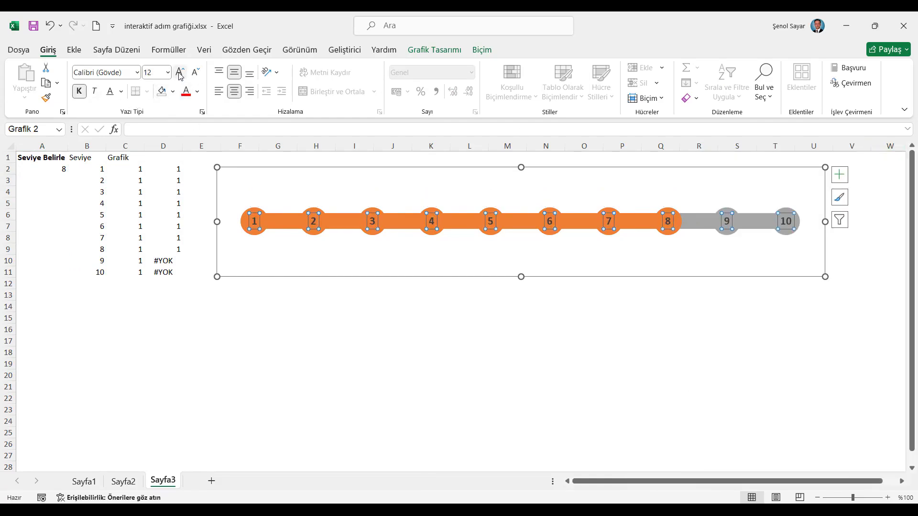
left_click(197, 92)
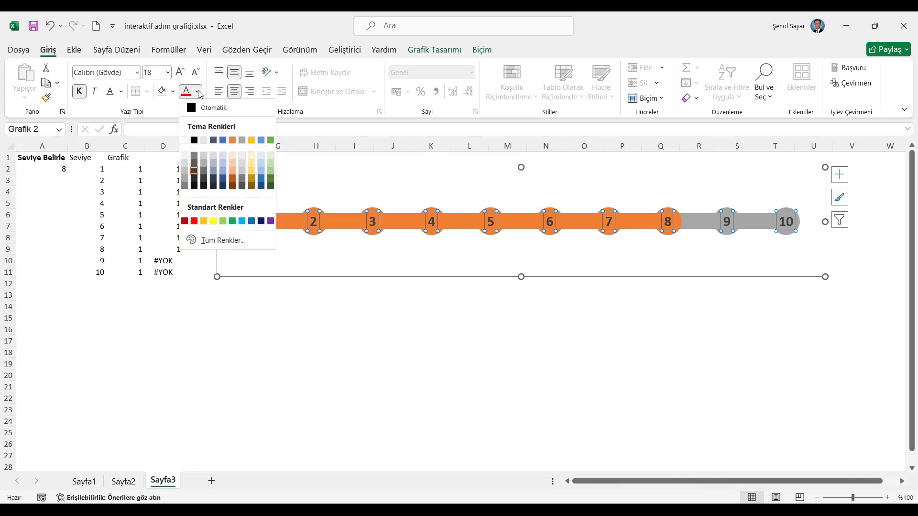
left_click(190, 141)
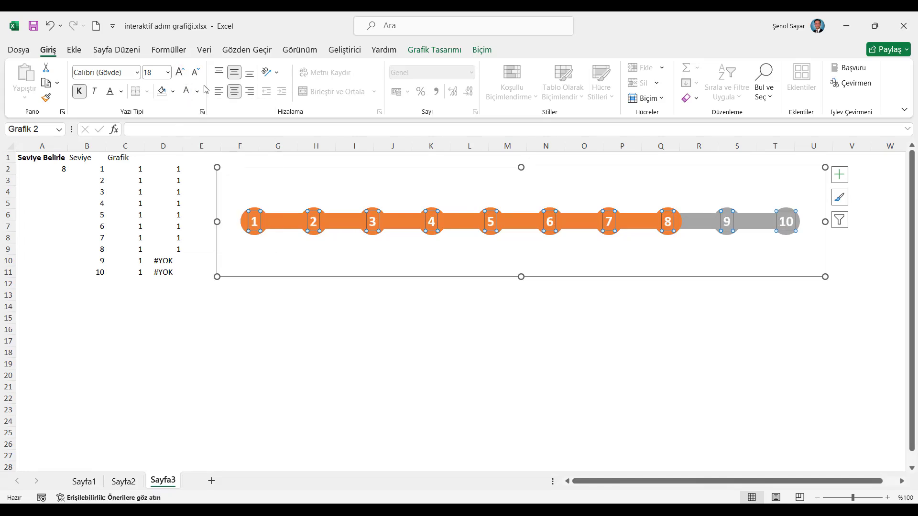
Try step levels 10, 5 and 1 in A2, ending on 5
left_click(46, 162)
left_click(53, 171)
left_click(73, 169)
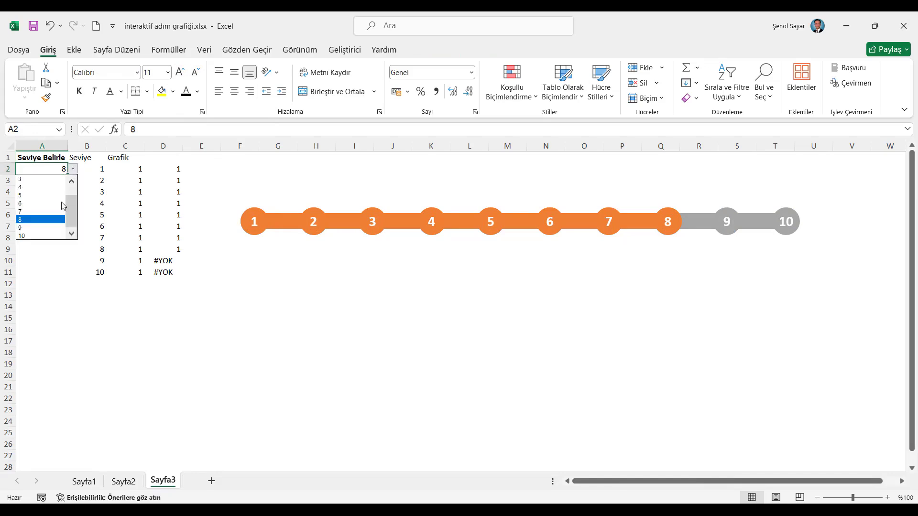
scroll(43, 215, "down", 2)
left_click(43, 235)
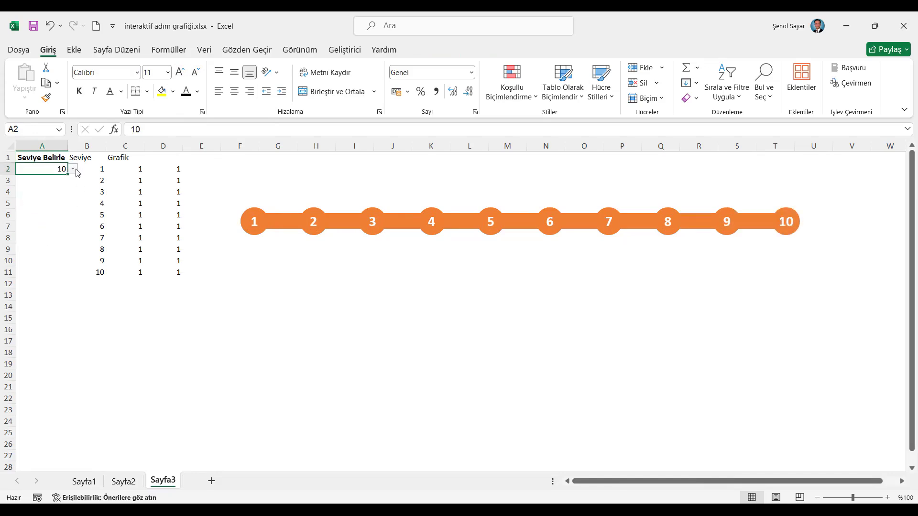
left_click(72, 169)
left_click(41, 195)
left_click(73, 169)
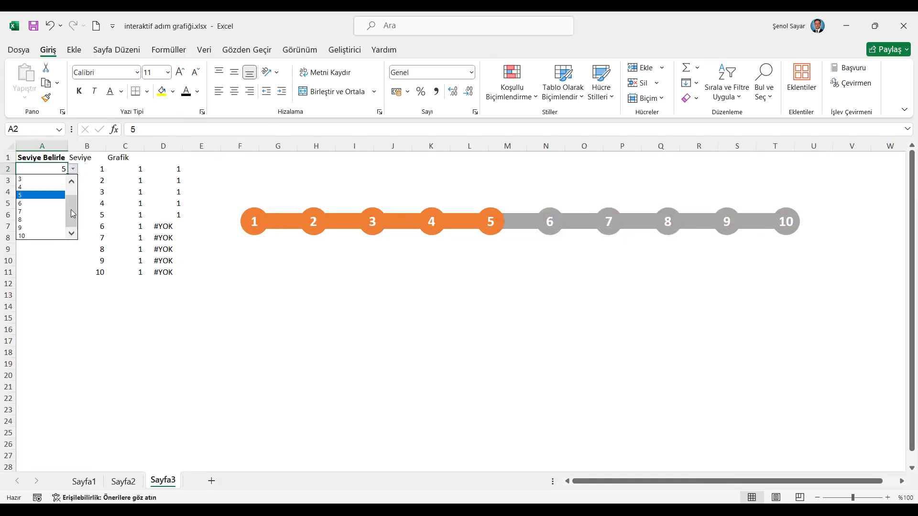
left_click_drag(72, 213, 72, 189)
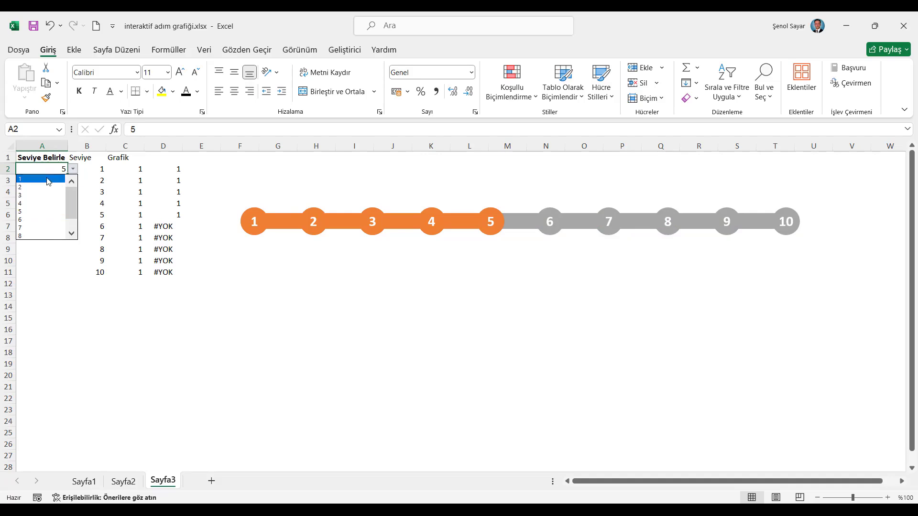
left_click(49, 180)
left_click(73, 169)
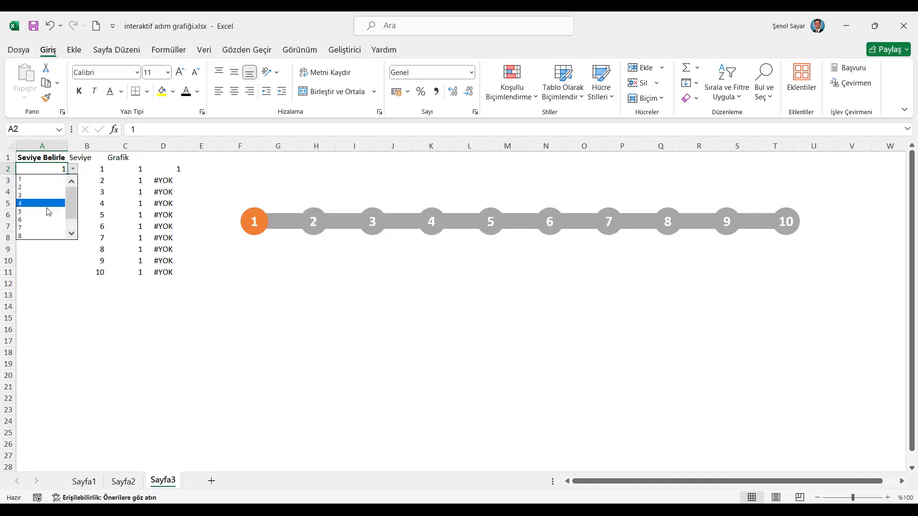
left_click(45, 208)
left_click(48, 156)
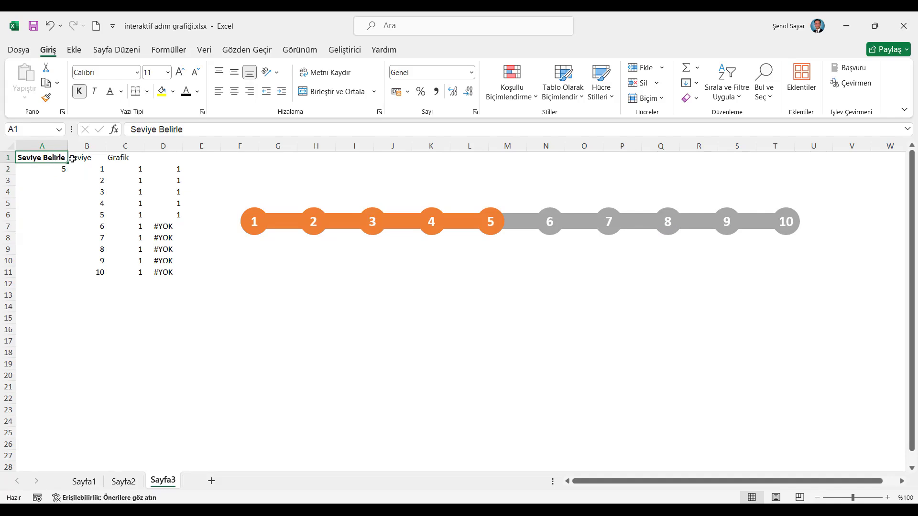
Copy the Seviye column B1:B11 into A16:A26
left_click_drag(72, 159, 87, 271)
key("ctrl+c")
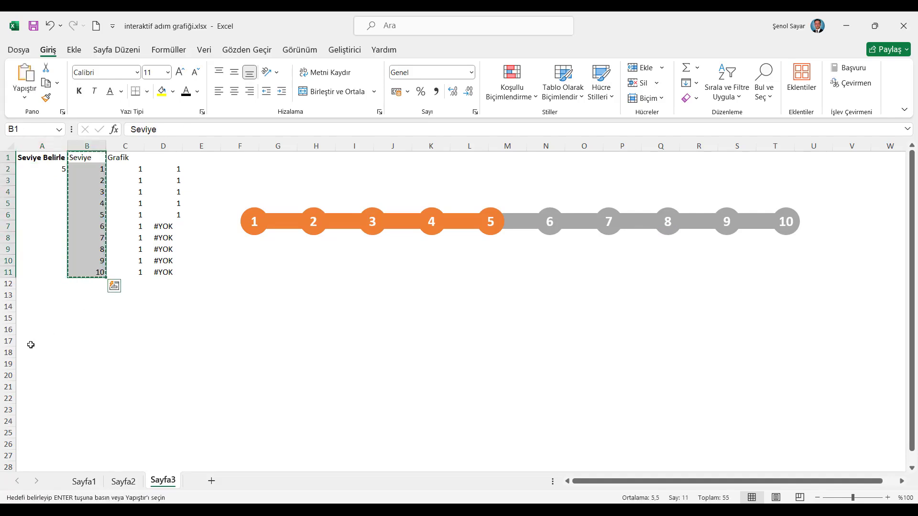
left_click(30, 329)
key("ctrl+v")
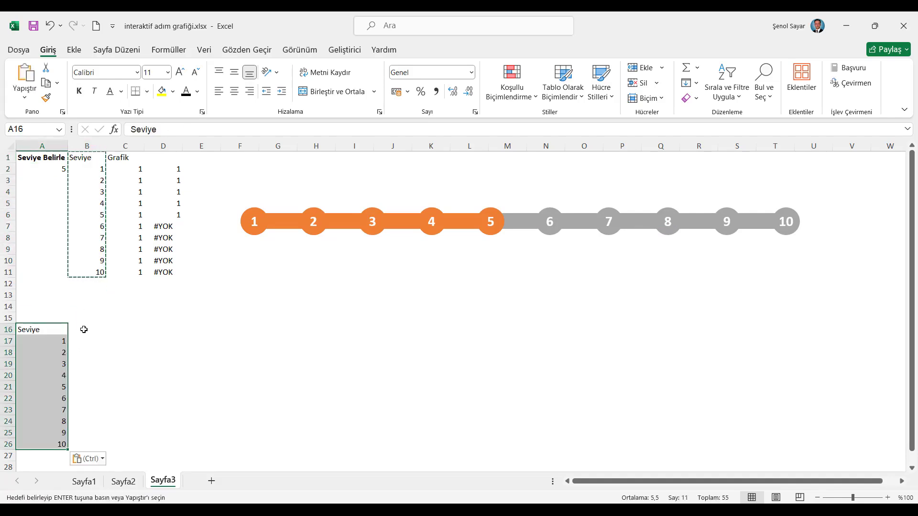
left_click(85, 328)
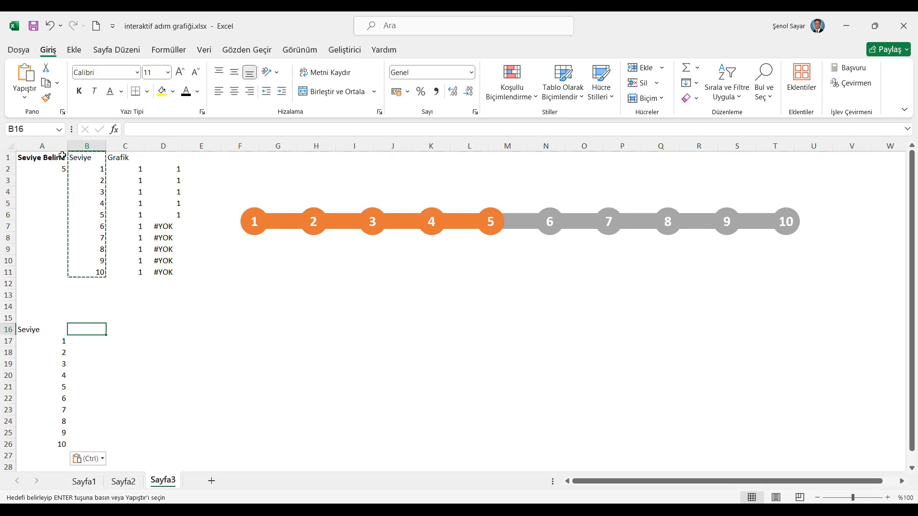
Copy the Seviye Belirle heading to B16, bold A16, and autofit column B
left_click(56, 158)
key("ctrl+c")
left_click(80, 332)
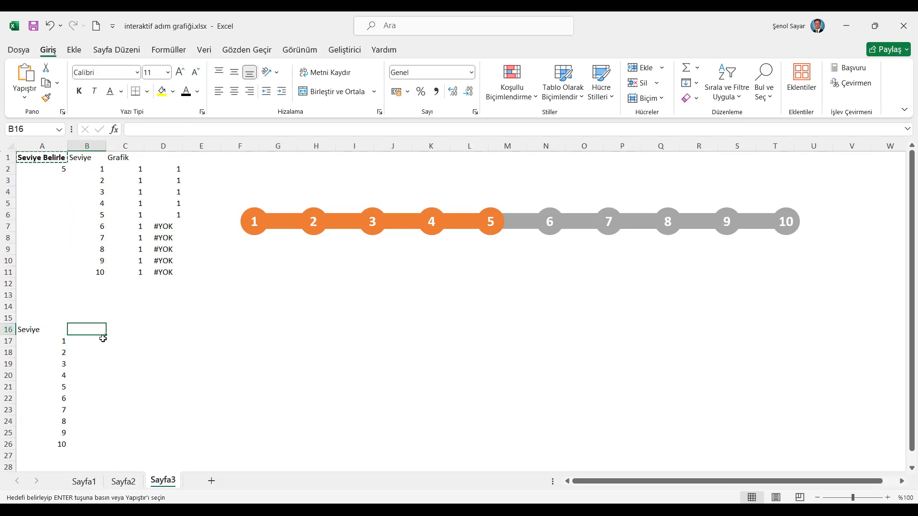
key("ctrl+v")
left_click(54, 331)
left_click(78, 91)
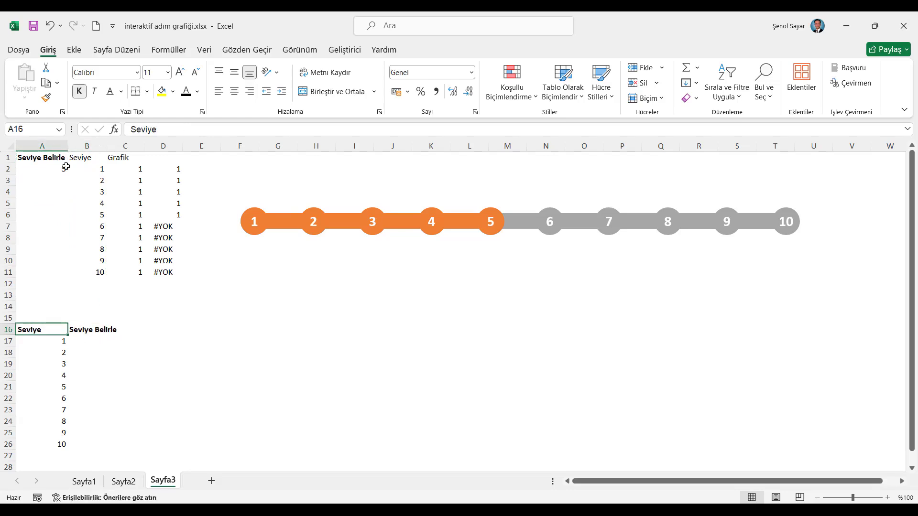
left_click_drag(53, 145, 69, 145)
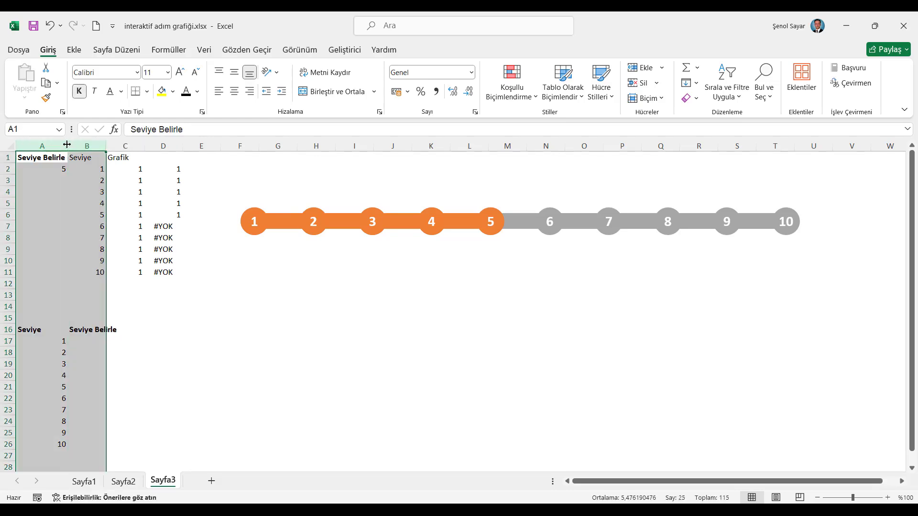
double_click(69, 146)
left_click(90, 340)
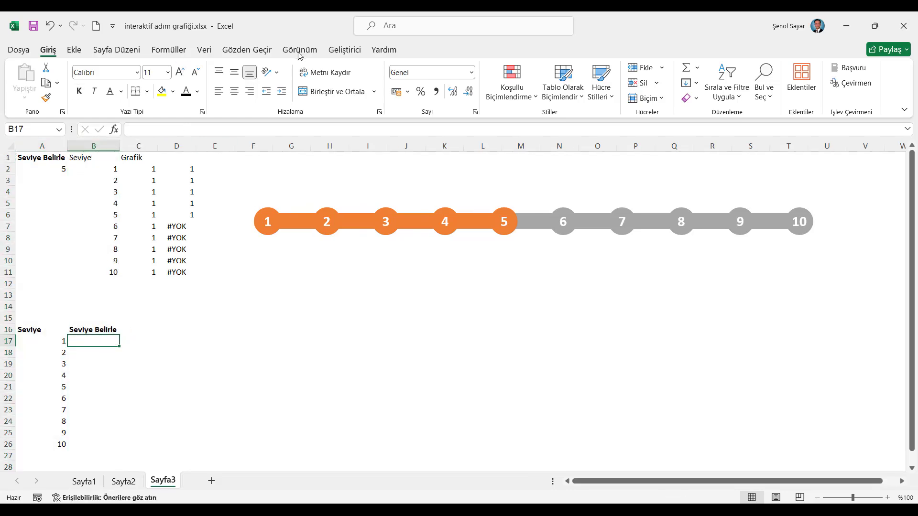
Insert a form-control checkbox in cell B17 and delete its label text
left_click(344, 49)
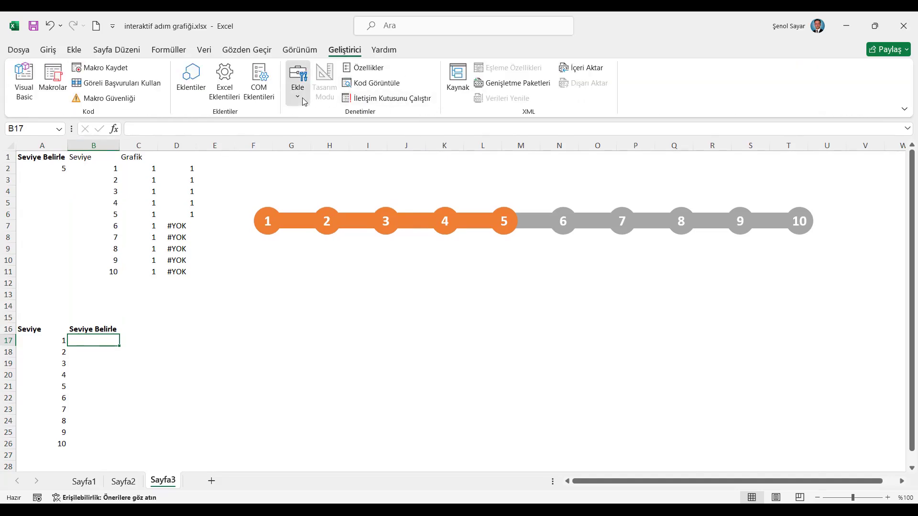
left_click(297, 82)
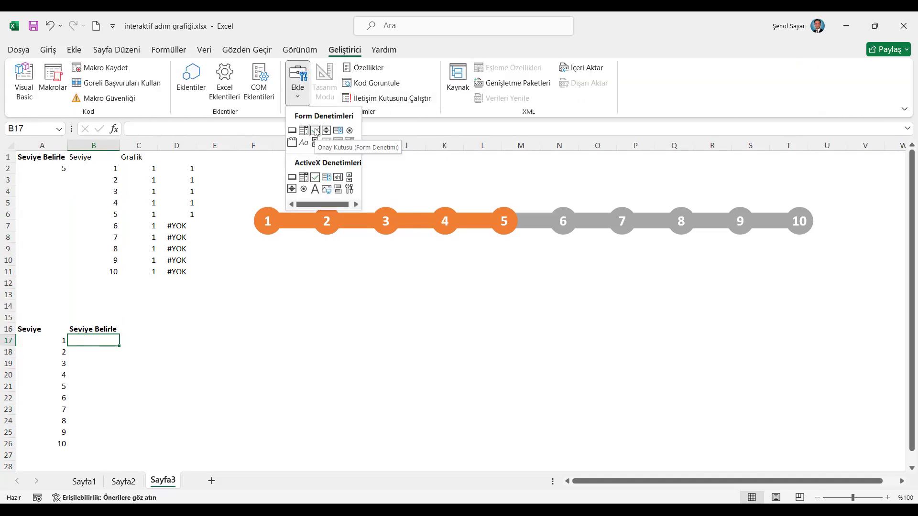
left_click(317, 131)
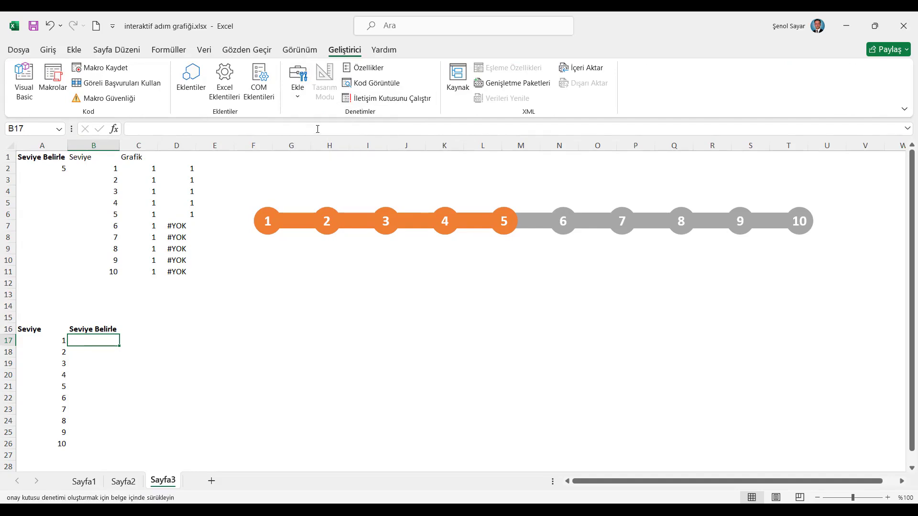
left_click(92, 340)
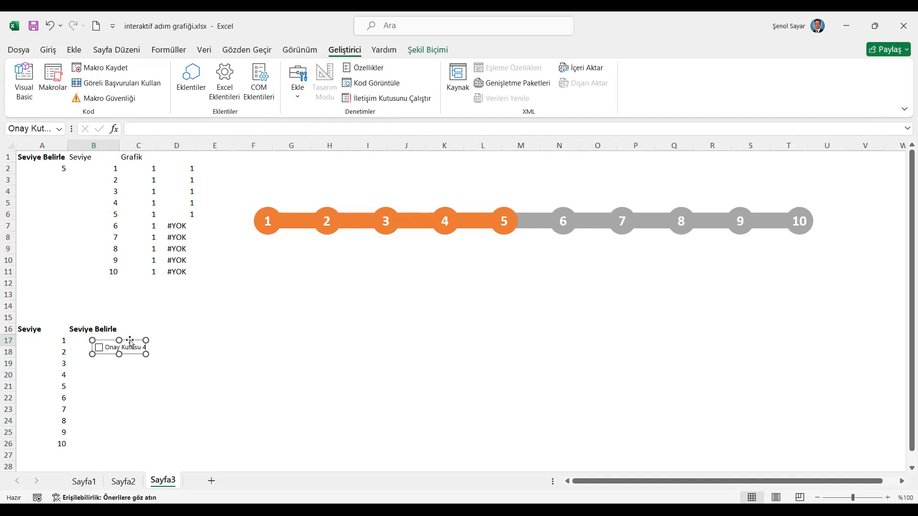
left_click_drag(126, 338, 113, 332)
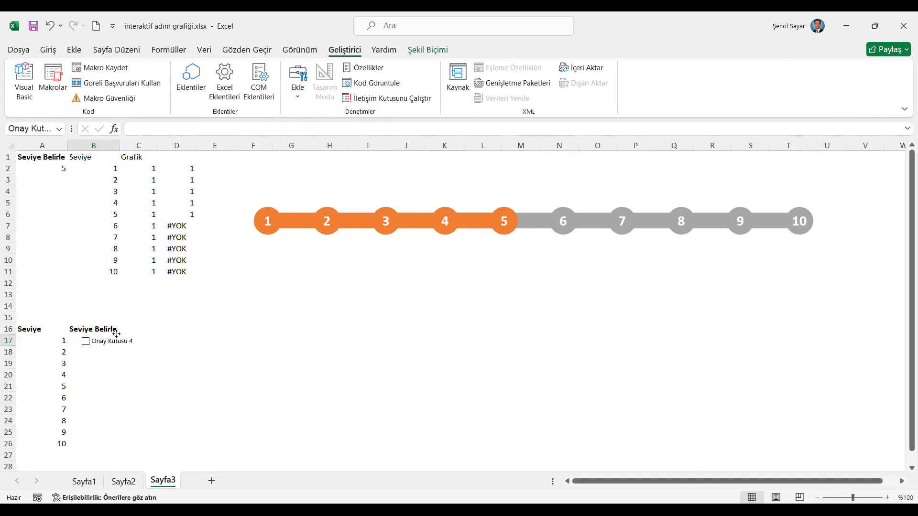
left_click(92, 340)
key("Delete")
key("Delete")
key("Delete")
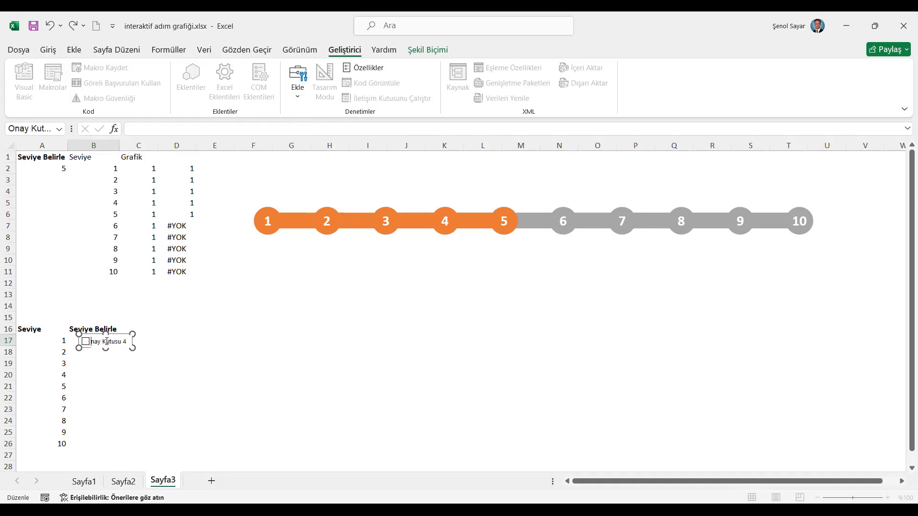
key("Delete")
key("Delete")
key("Delete")
left_click(99, 347)
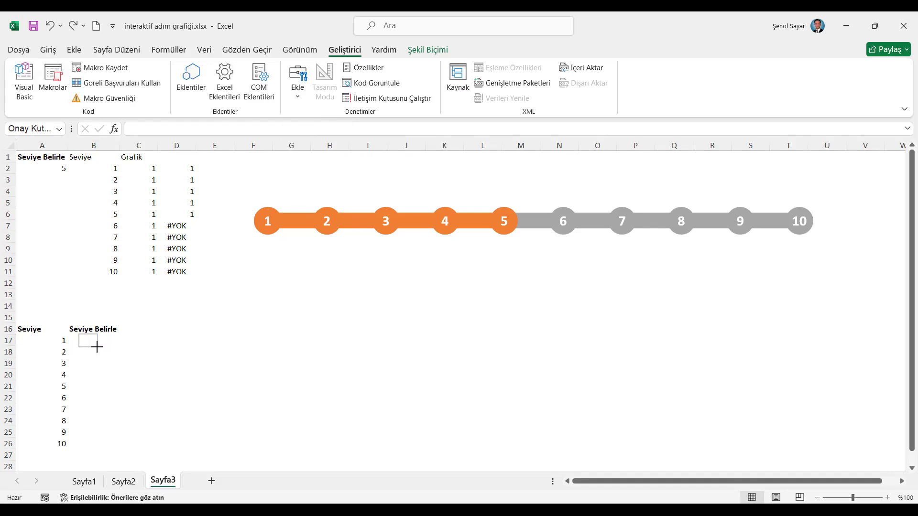
Resize the checkbox to fit inside B17 and nudge it into place
left_click(94, 347, "ctrl")
left_click_drag(94, 349, 94, 349)
key("Escape")
left_click(112, 339)
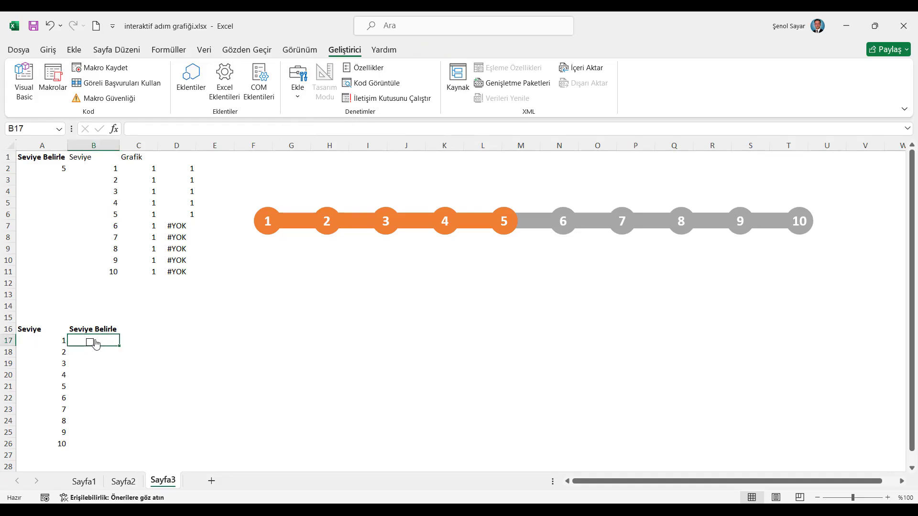
right_click(95, 344)
key("Escape")
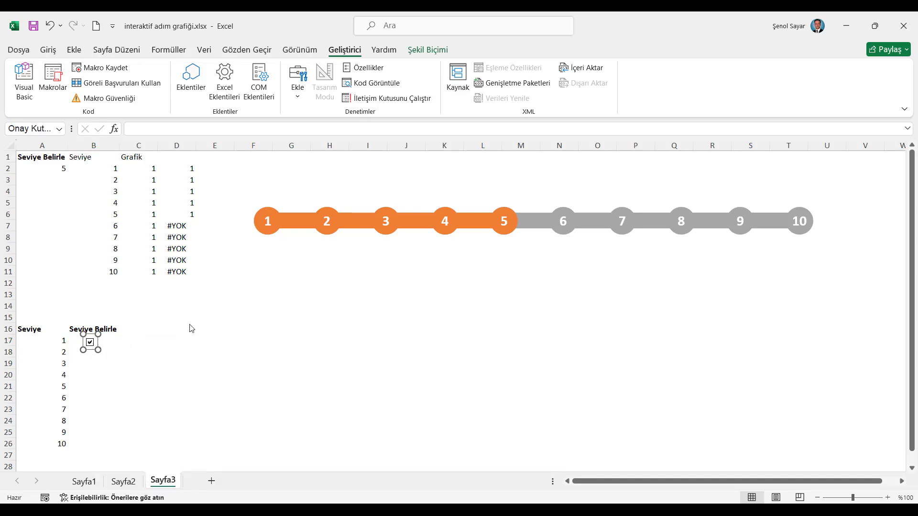
key("Up")
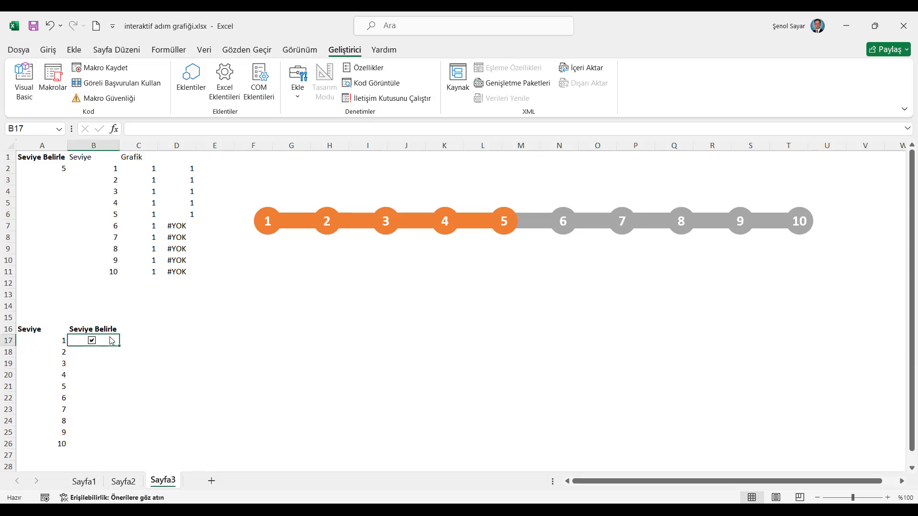
Copy the B17 checkbox and paste it into each cell from B18 down to B26
key("ctrl+c")
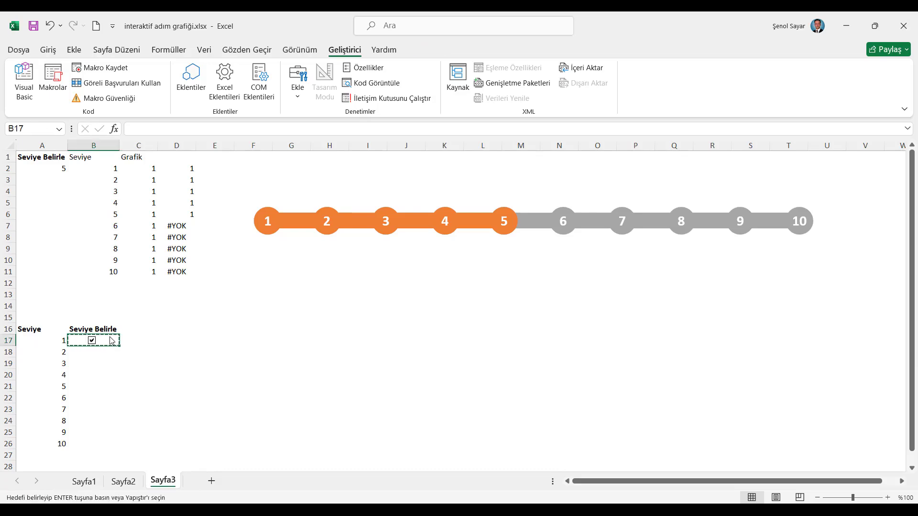
key("Down")
key("ctrl+v")
key("Down")
key("ctrl+v")
key("Down")
key("ctrl+v")
key("Down")
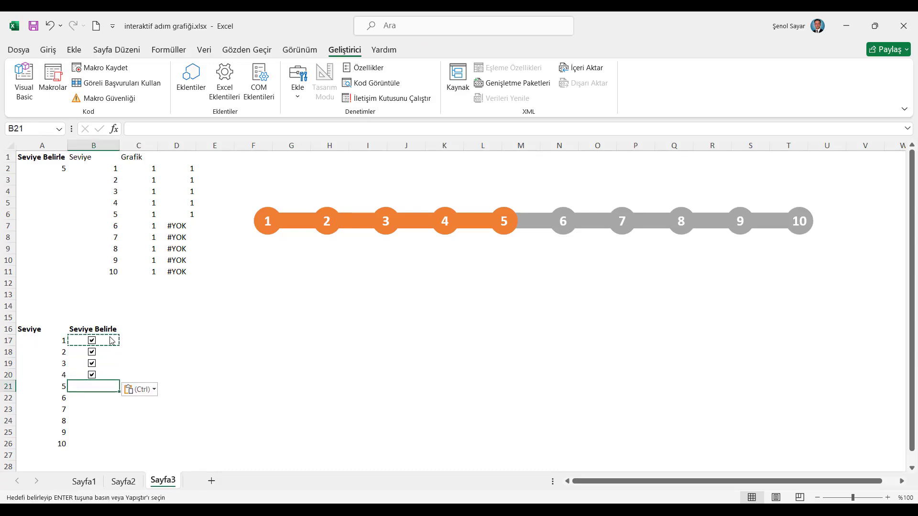
key("ctrl+v")
key("Down")
key("ctrl+v")
key("Down")
key("ctrl+v")
key("Down")
key("ctrl+v")
key("Down")
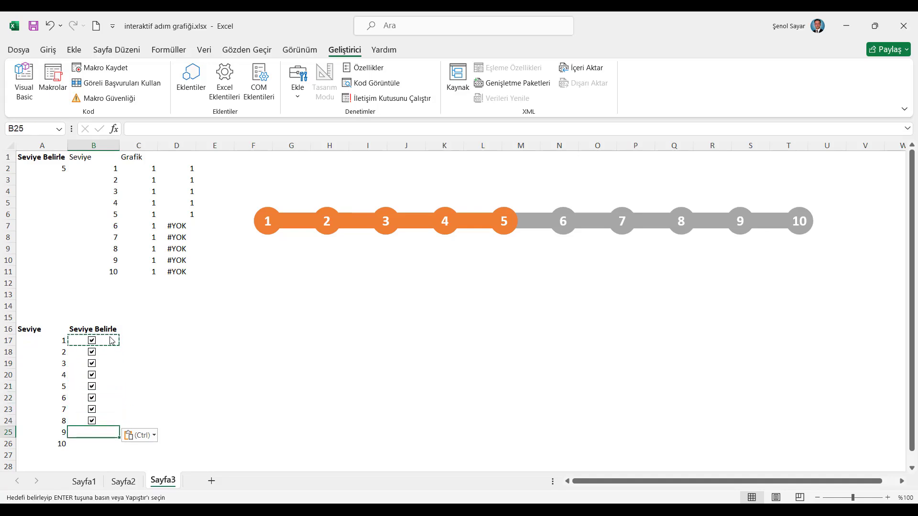
key("ctrl+v")
key("Down")
key("ctrl+v")
key("Up")
key("Up")
key("Up")
key("Up")
key("Up")
key("Up")
key("Up")
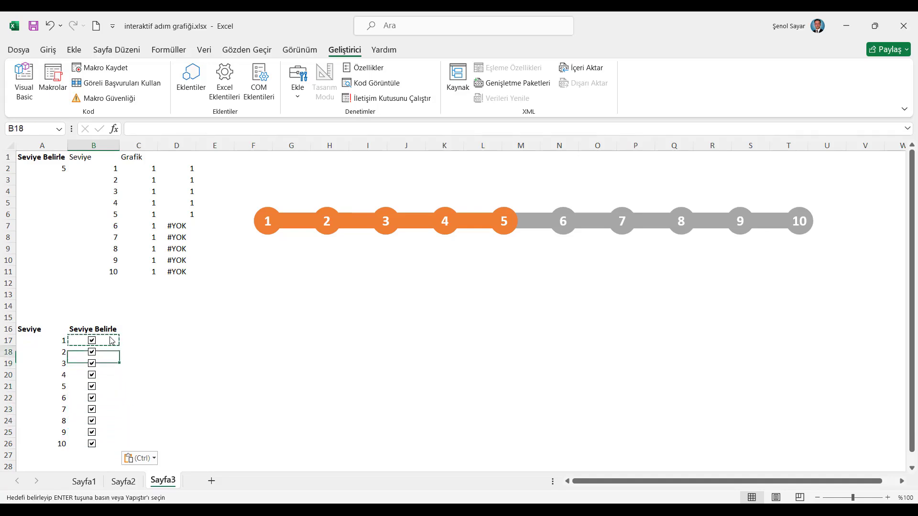
key("Up")
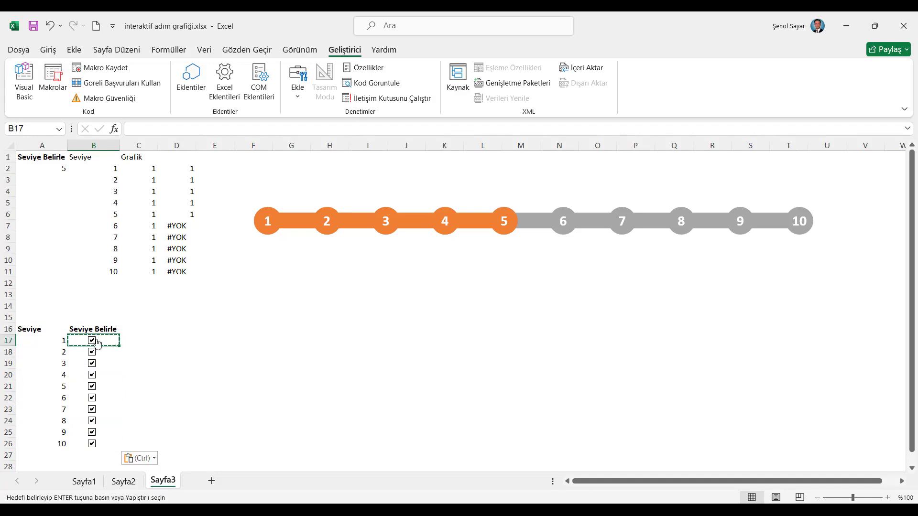
Link the level 1–3 checkboxes to cells C17, C18 and C19
right_click(94, 340)
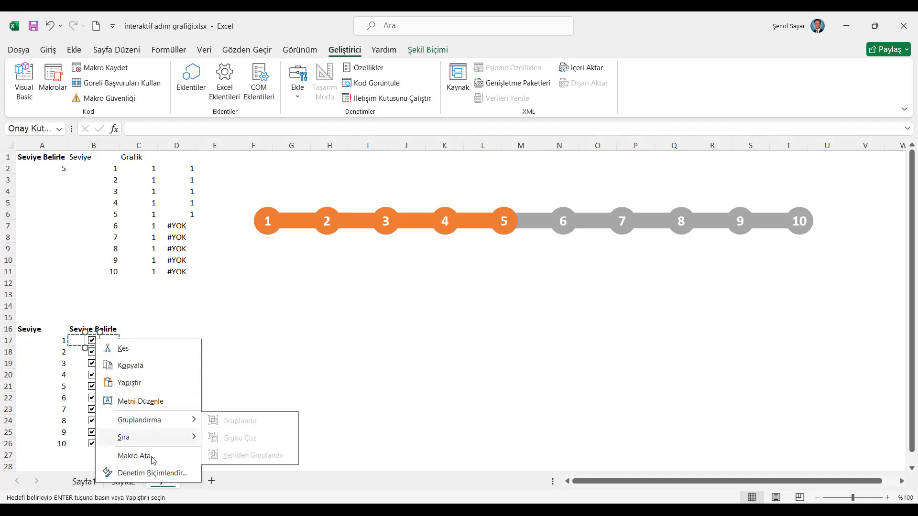
left_click(125, 472)
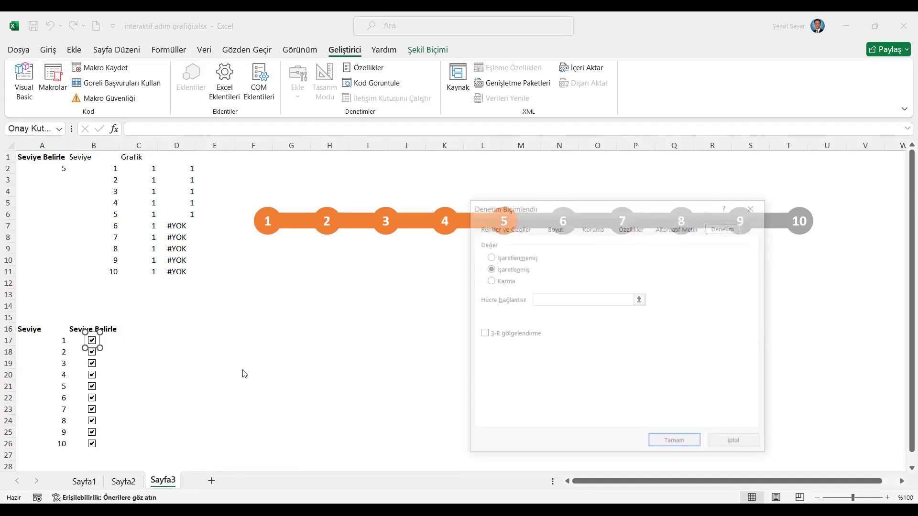
left_click(552, 296)
left_click(132, 337)
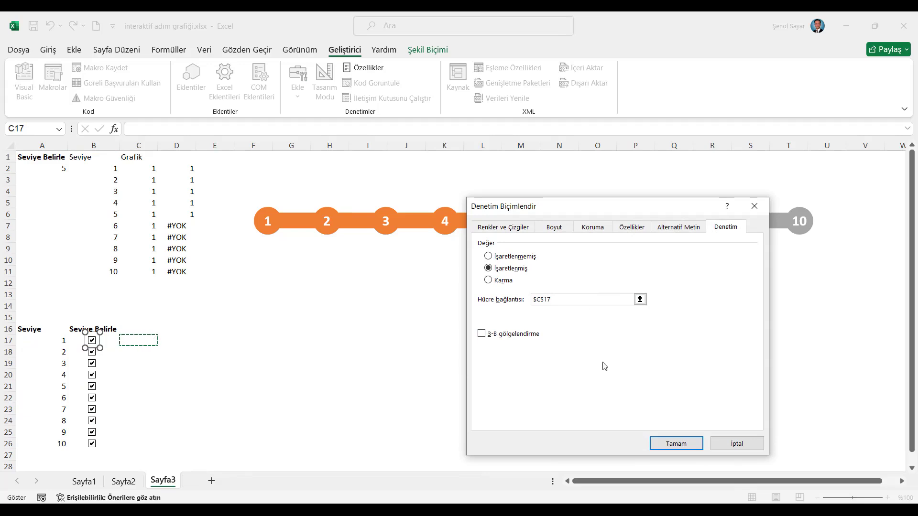
left_click(673, 442)
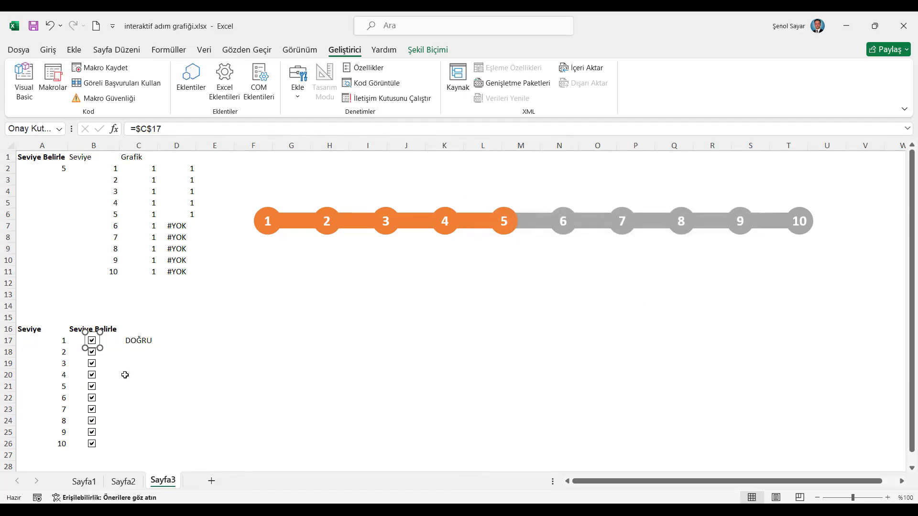
right_click(95, 357)
left_click(117, 483)
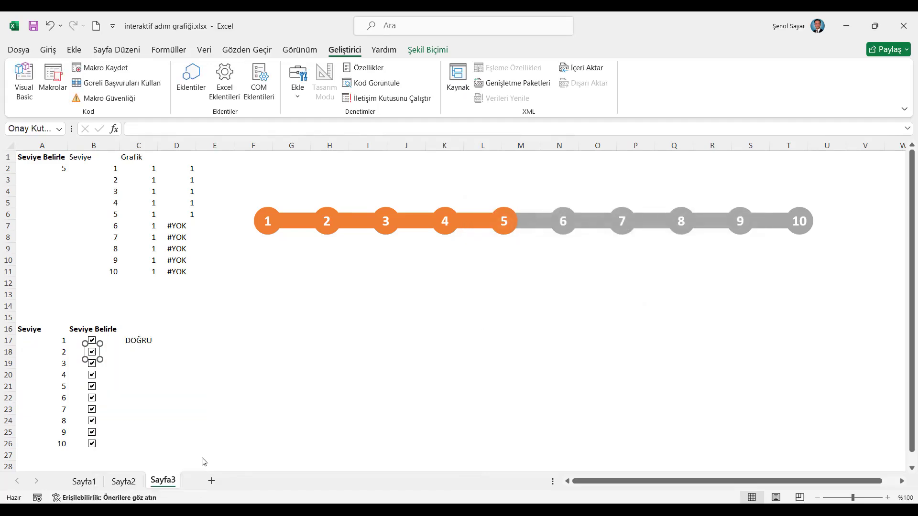
left_click(583, 299)
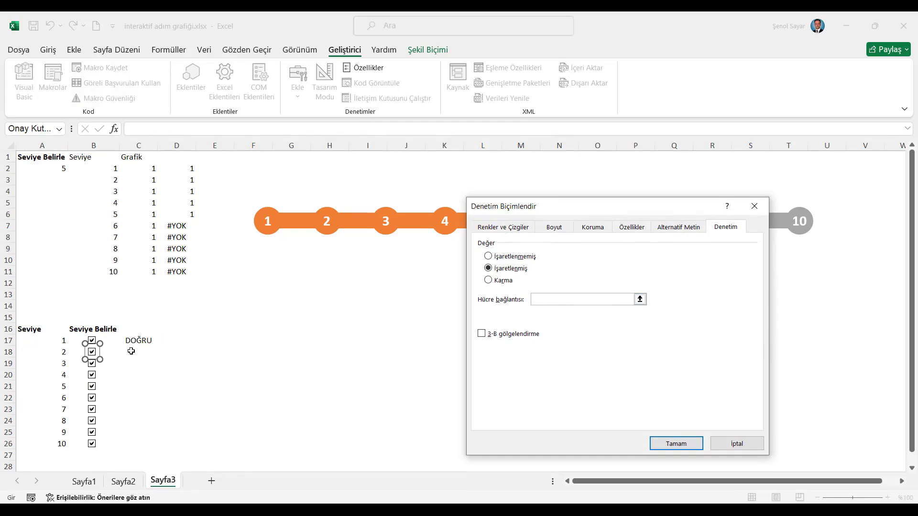
left_click(131, 351)
left_click(665, 445)
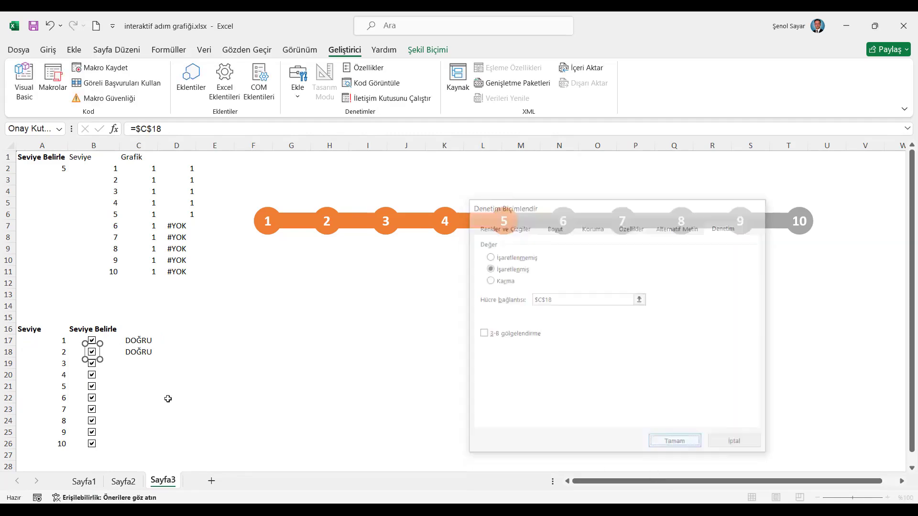
right_click(92, 367)
left_click(139, 352)
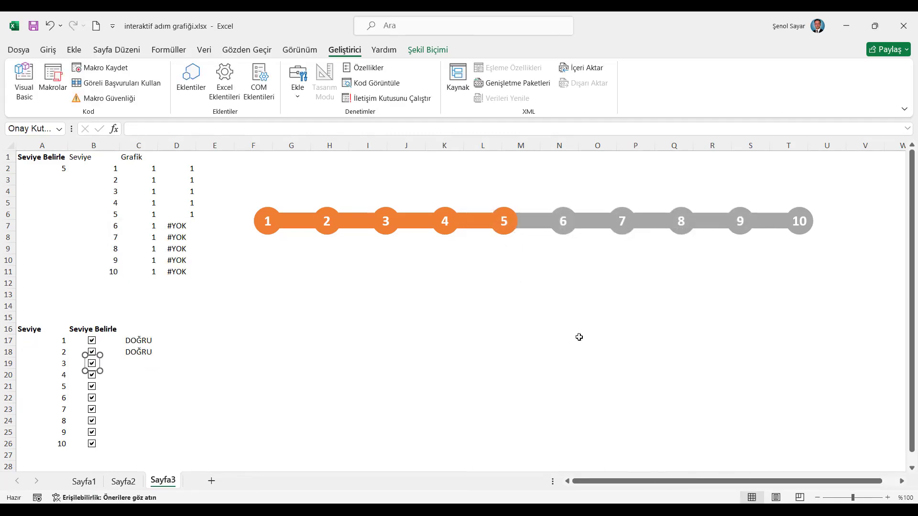
left_click(583, 299)
left_click(138, 364)
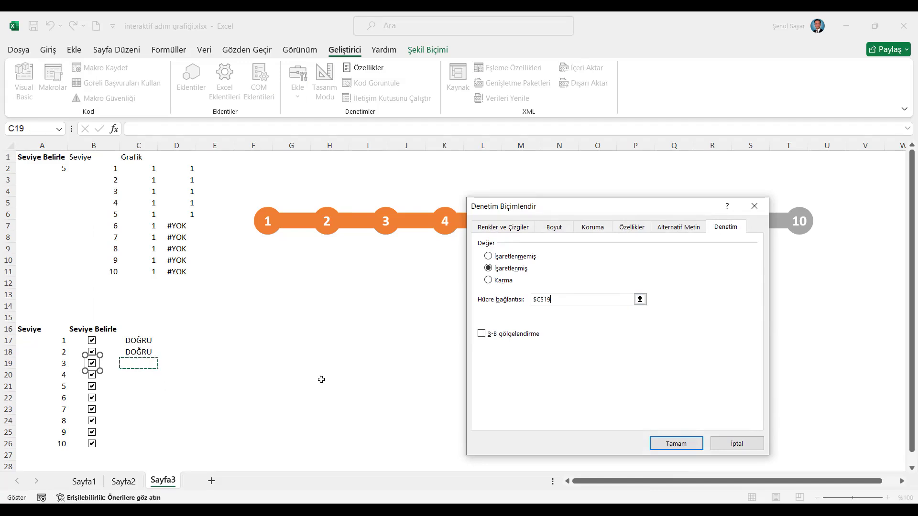
left_click(666, 442)
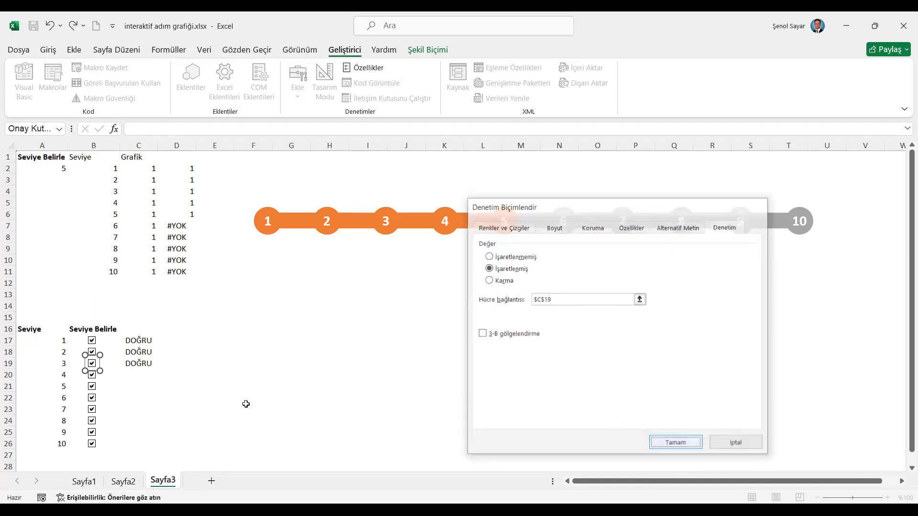
Link the level 4–6 checkboxes to cells C20, C21 and C22
right_click(94, 380)
left_click(143, 364)
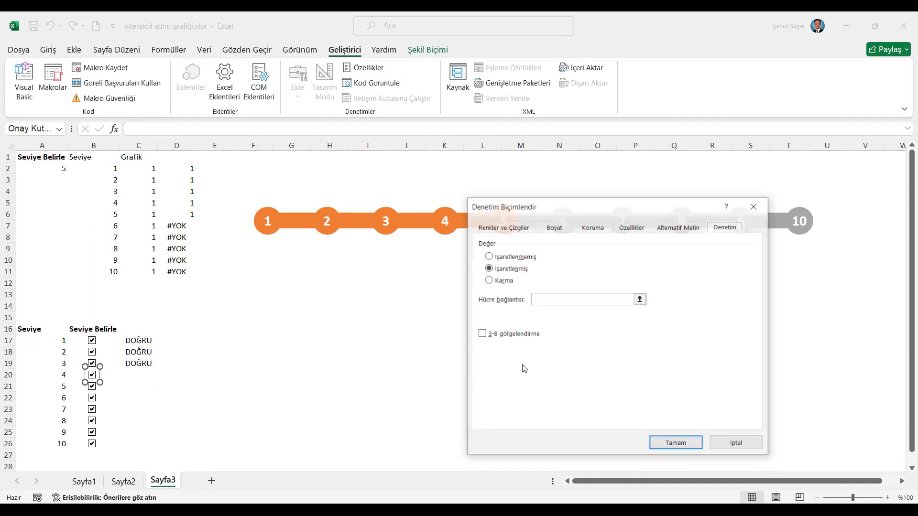
left_click(559, 301)
left_click(153, 375)
left_click(662, 444)
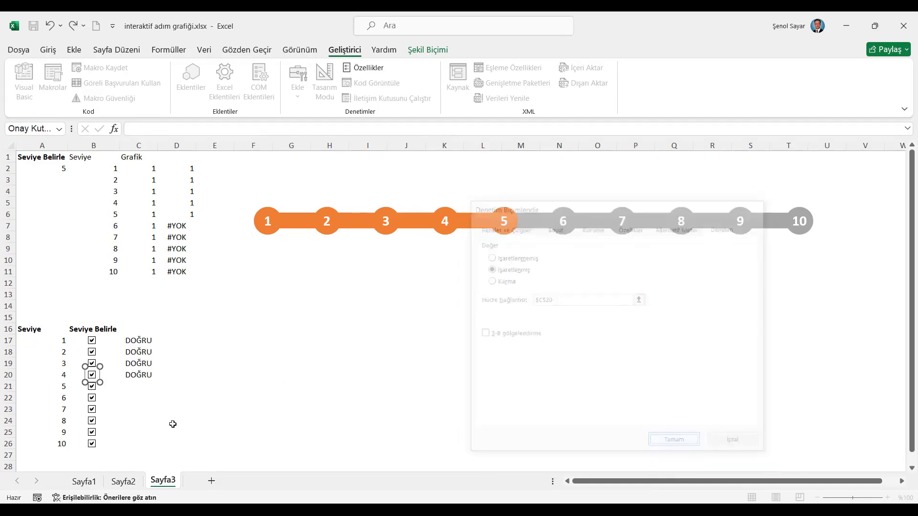
right_click(91, 388)
left_click(144, 376)
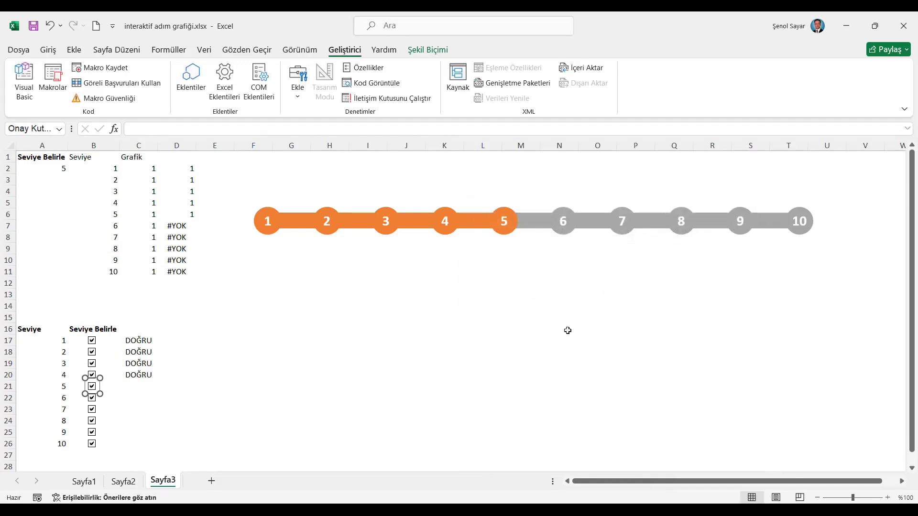
left_click(553, 301)
left_click(138, 386)
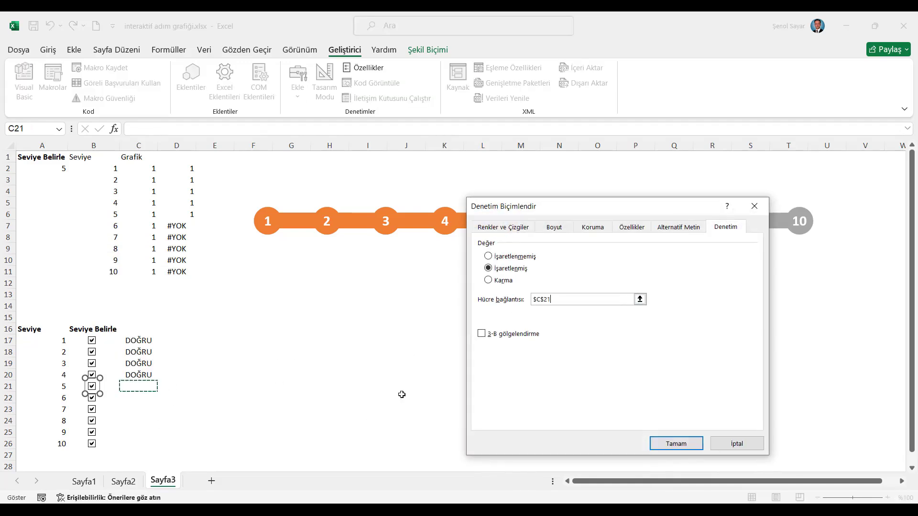
left_click(671, 445)
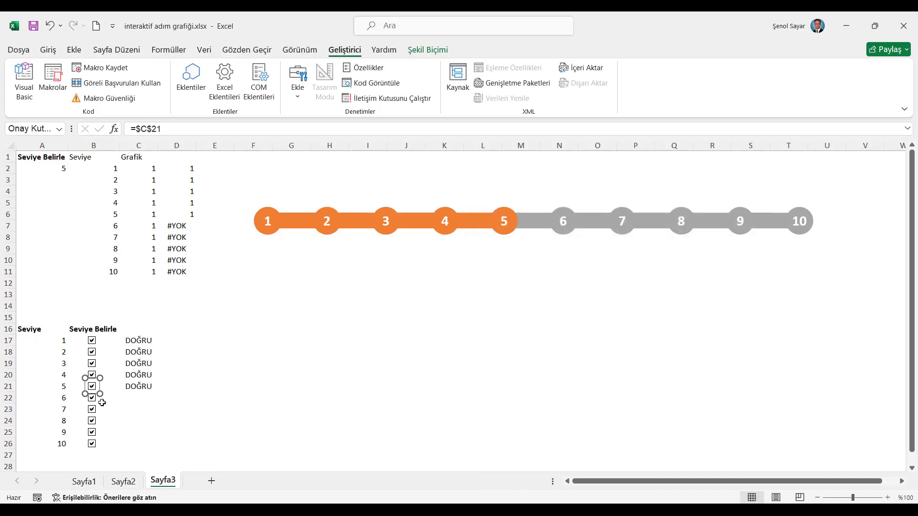
right_click(92, 403)
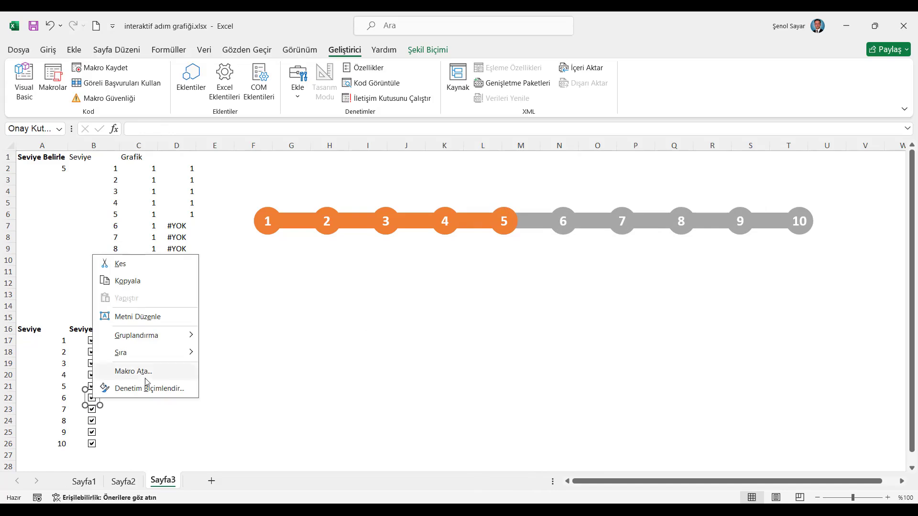
left_click(144, 388)
left_click(564, 299)
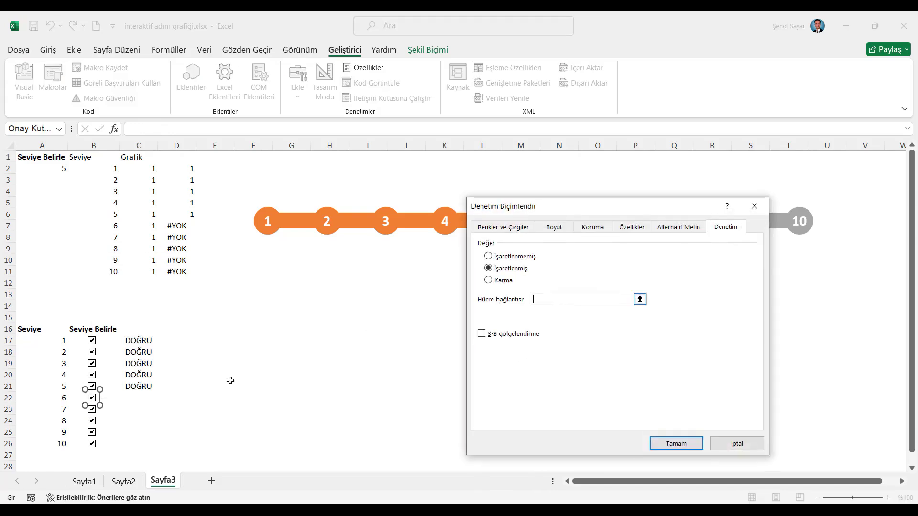
left_click(147, 402)
left_click(676, 443)
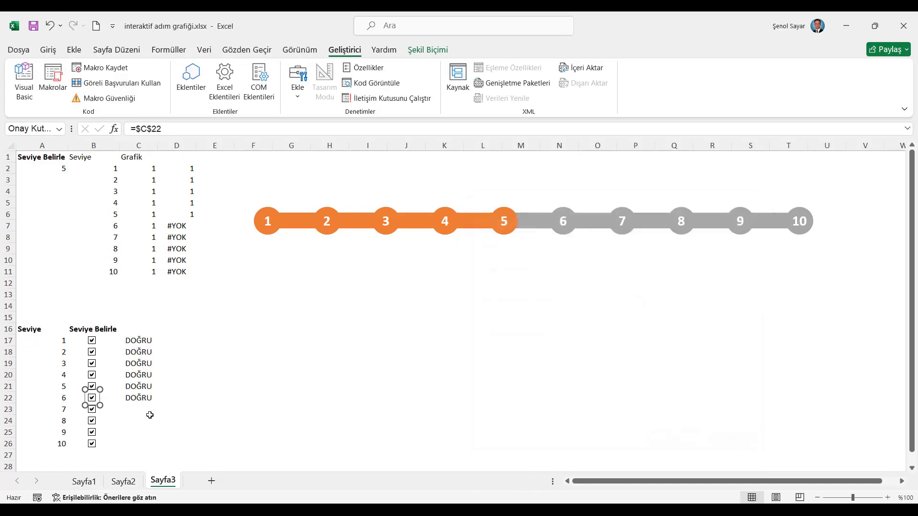
Link the level 7–10 checkboxes to cells C23, C24, C25 and C26
right_click(93, 412)
left_click(143, 401)
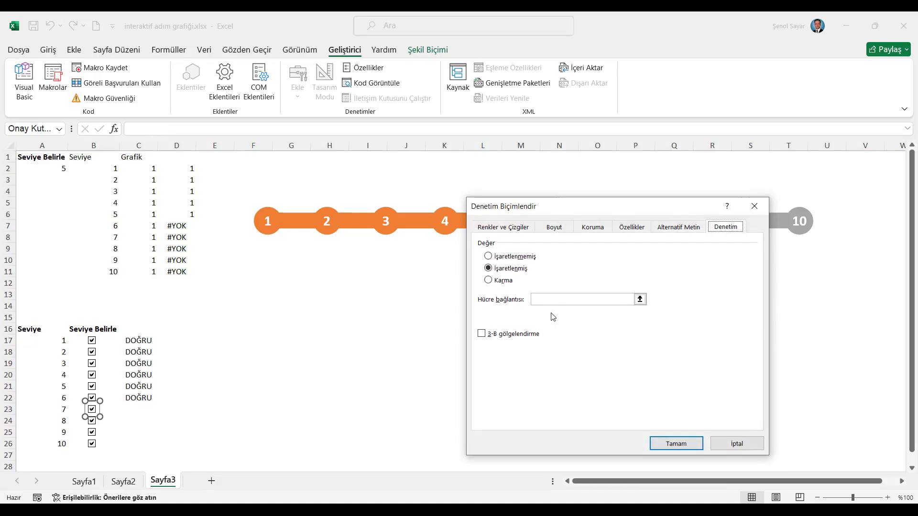
left_click(149, 411)
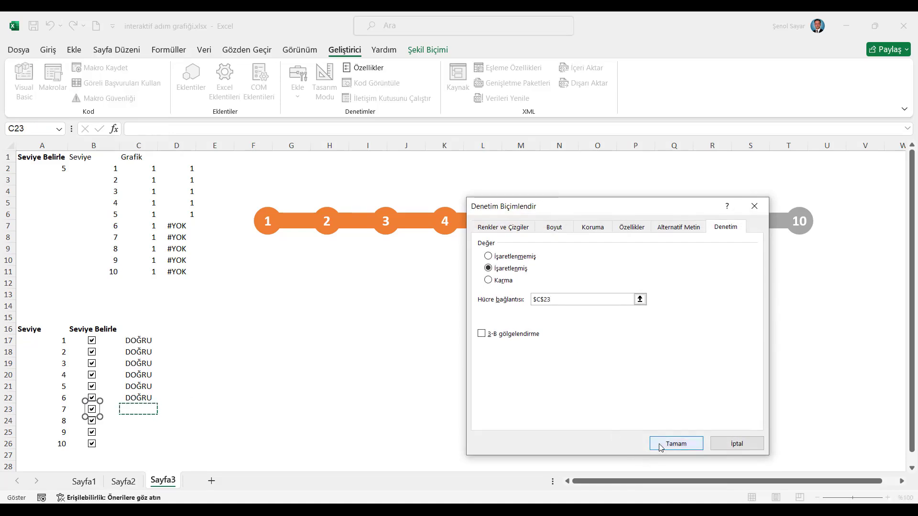
left_click(674, 442)
right_click(90, 423)
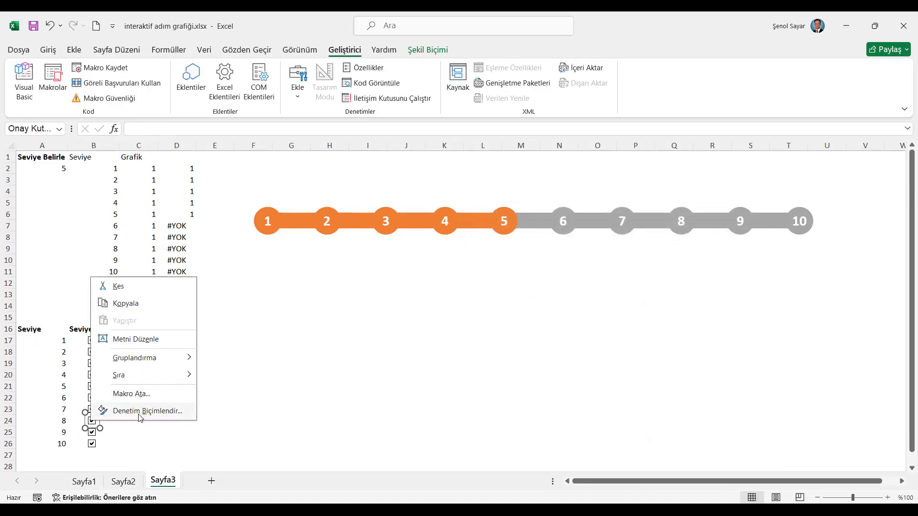
left_click(141, 411)
left_click(148, 421)
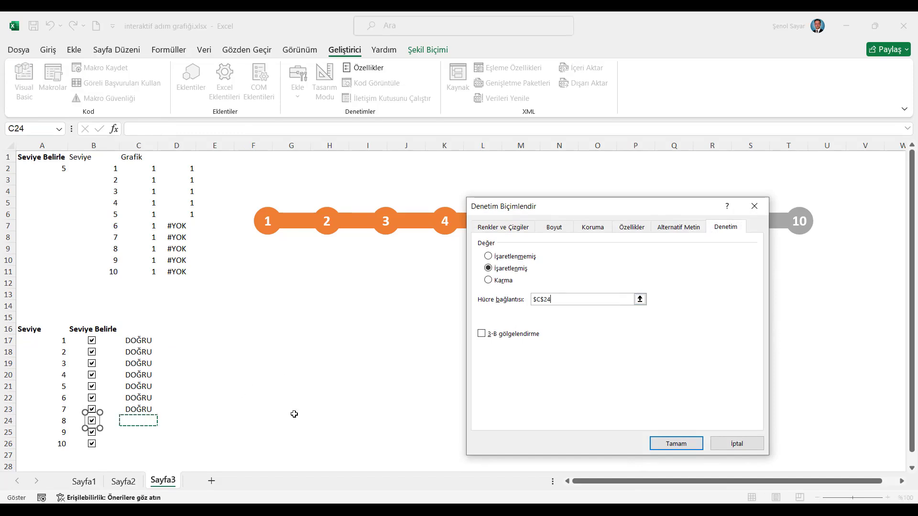
left_click(662, 444)
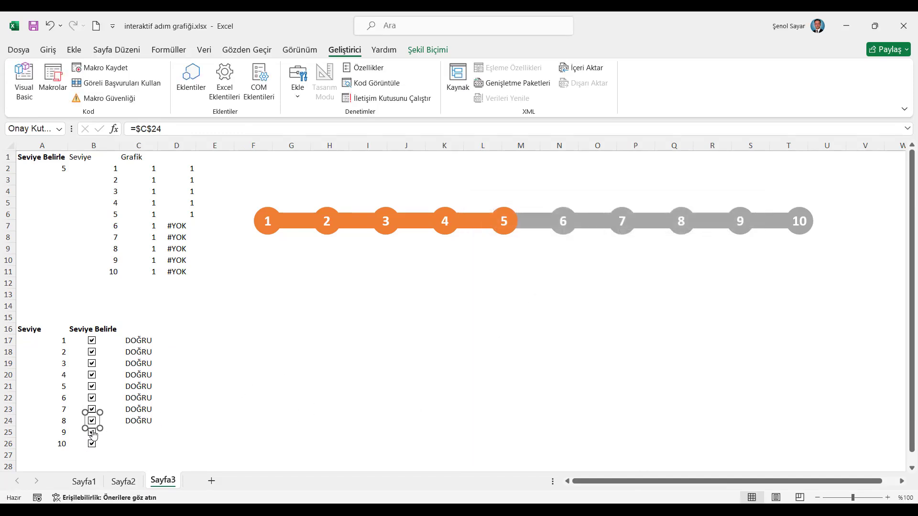
right_click(93, 435)
left_click(143, 421)
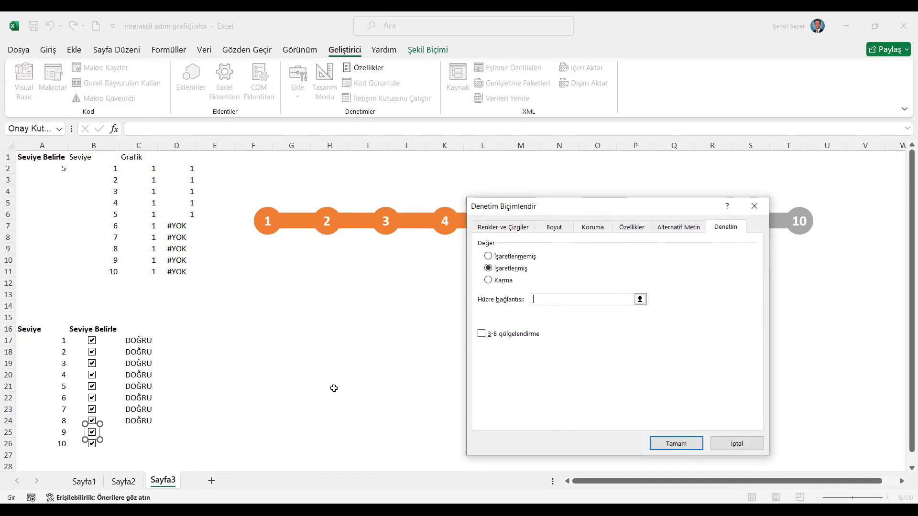
left_click(151, 431)
left_click(657, 444)
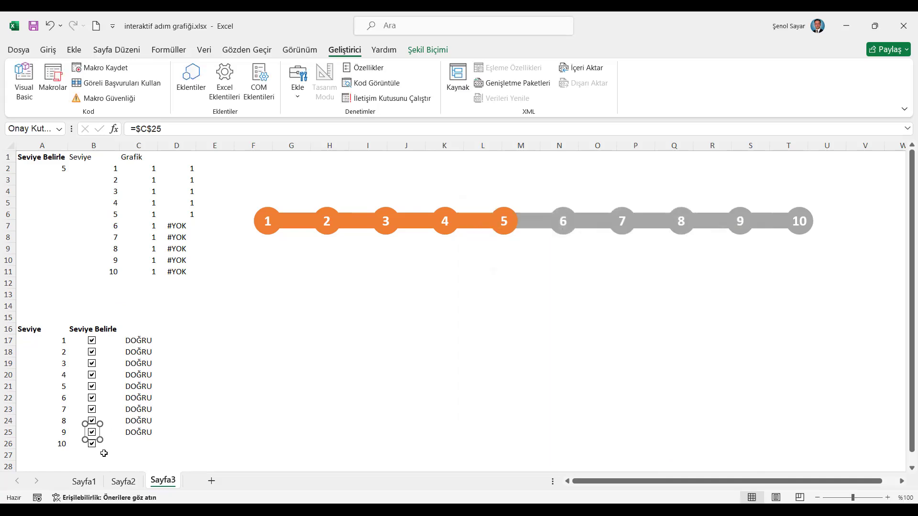
right_click(92, 449)
left_click(143, 433)
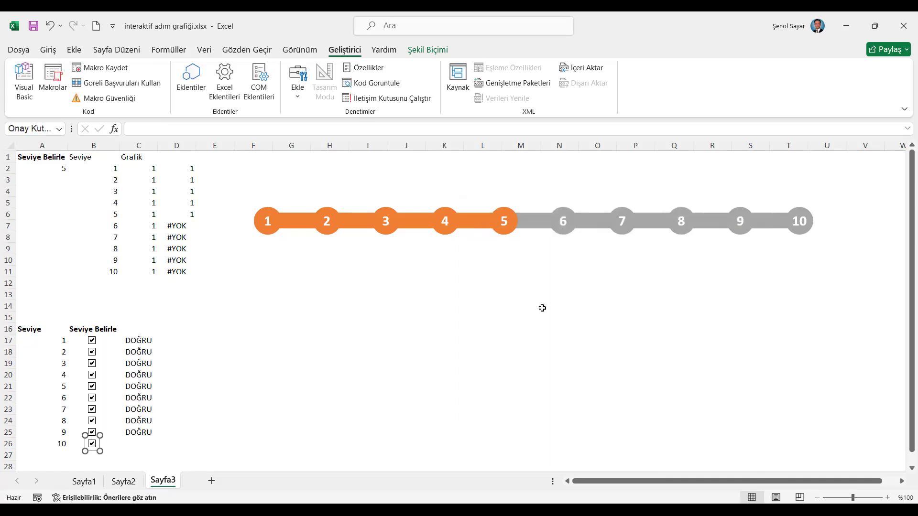
left_click(559, 303)
left_click(140, 442)
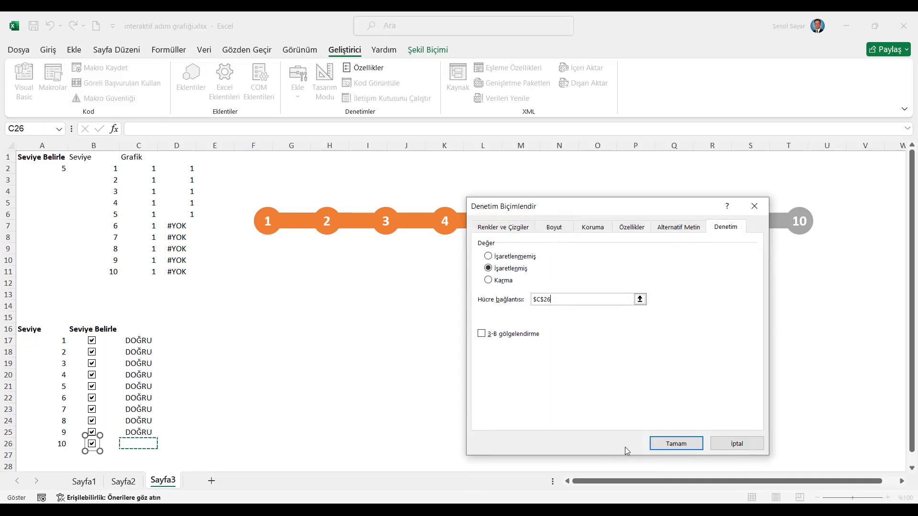
left_click(663, 443)
Enter a TOPLA formula over C17:C26 in C16, dismissing the correction prompts
left_click(98, 329)
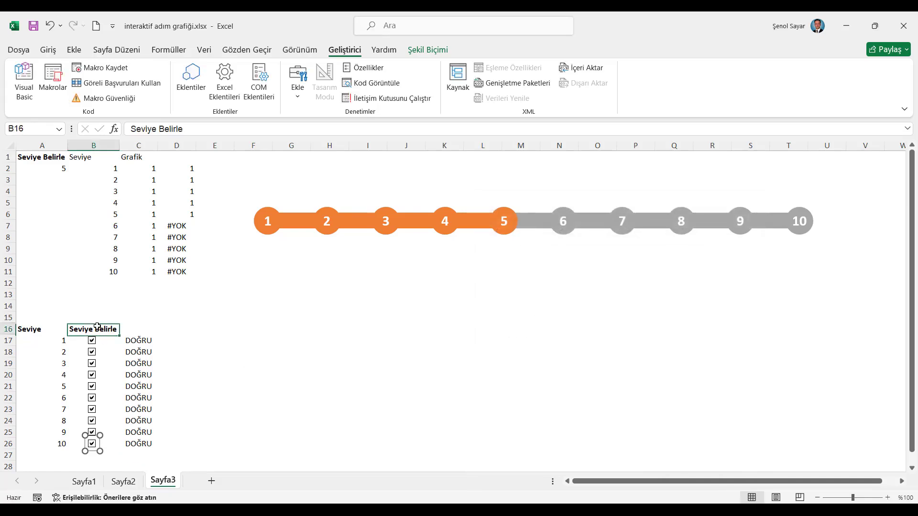
left_click(139, 327)
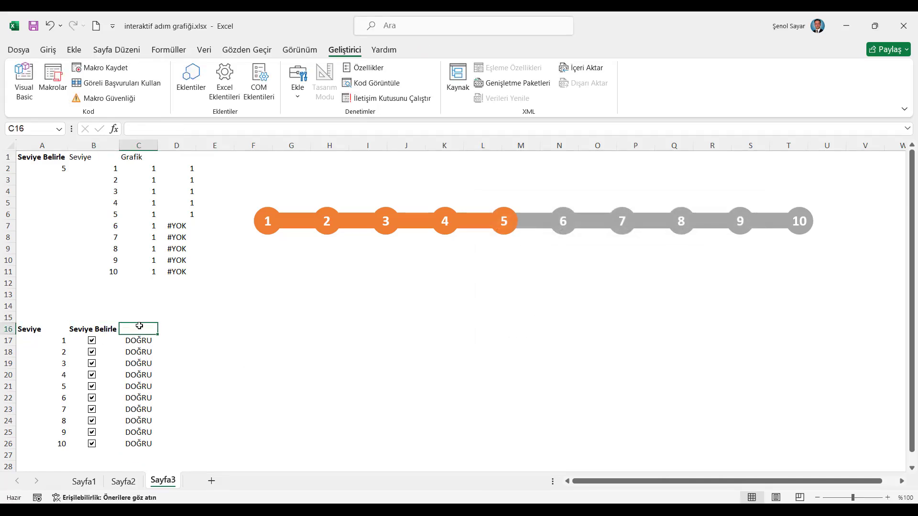
type("=t")
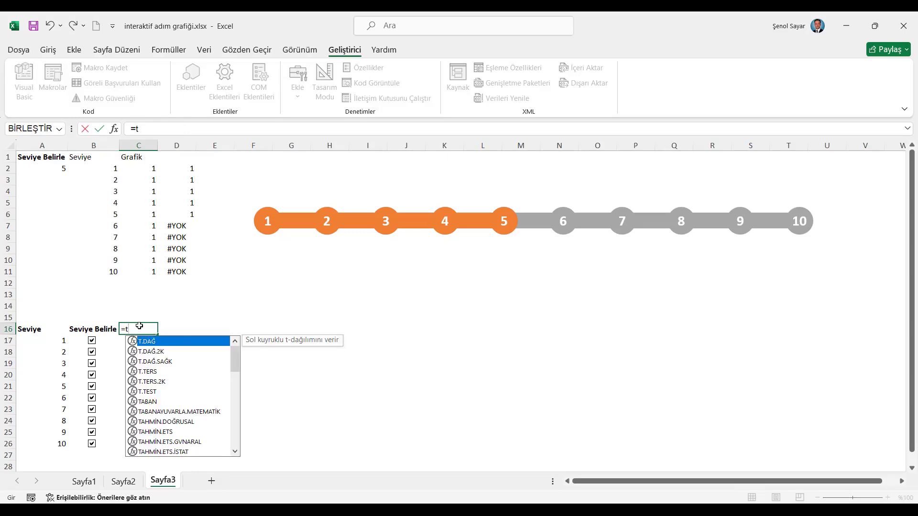
type("opl")
key("Tab")
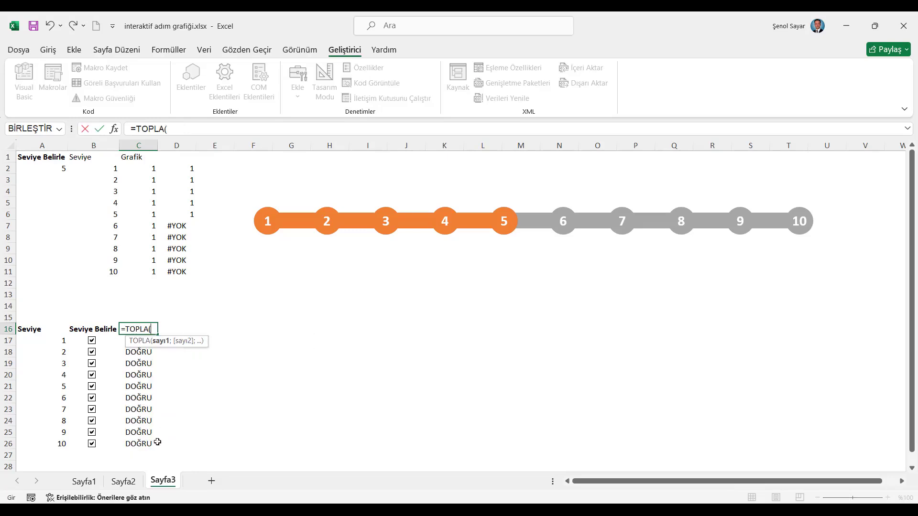
left_click(149, 401)
key("Up")
key("Up")
key("Up")
key("Up")
key("Up")
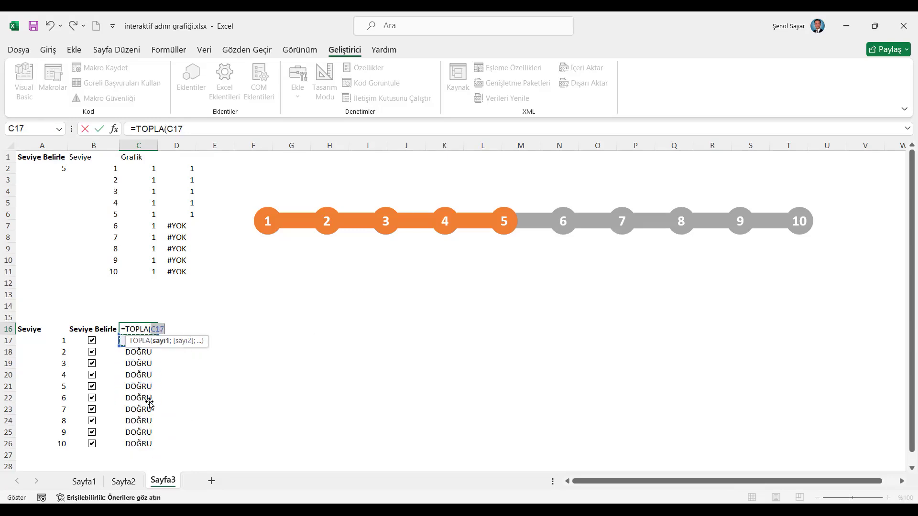
key("shift+Down")
key("shift+Down")
key("shift+Down")
key("shift+Down")
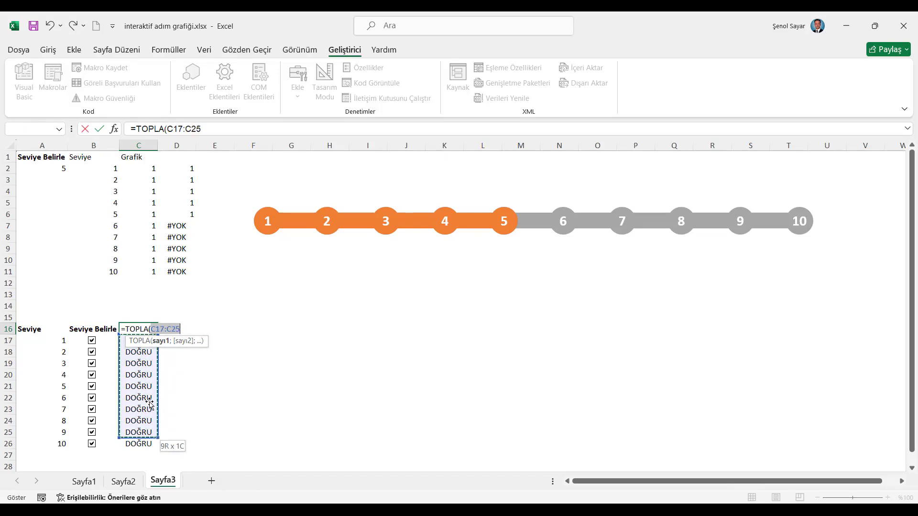
key("shift+Down")
type("=")
key("Return")
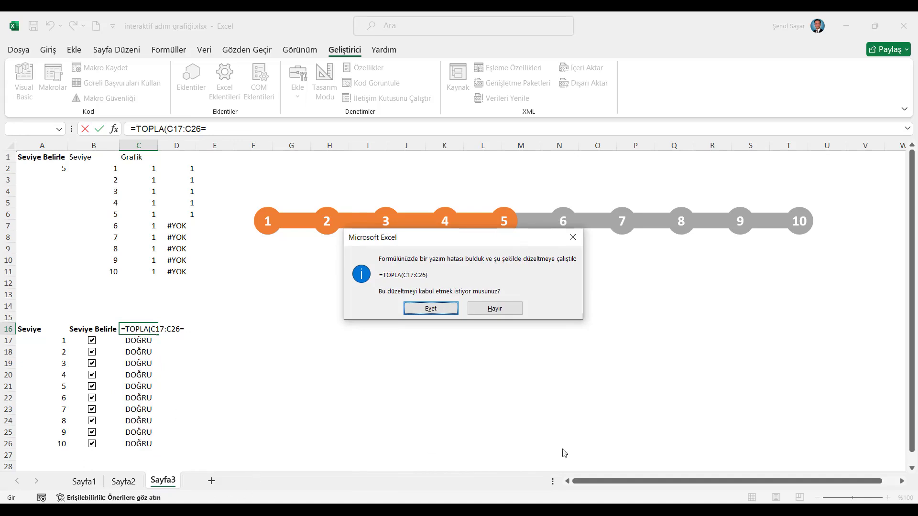
left_click(494, 308)
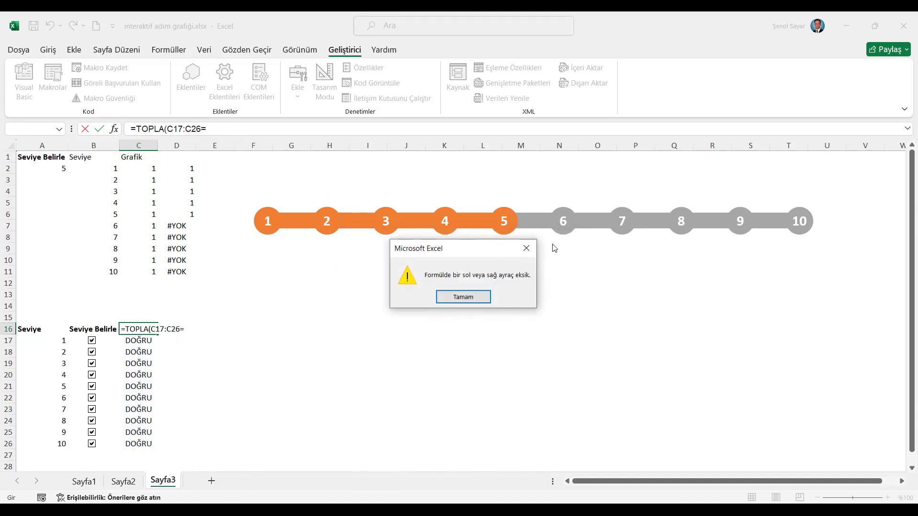
left_click(527, 248)
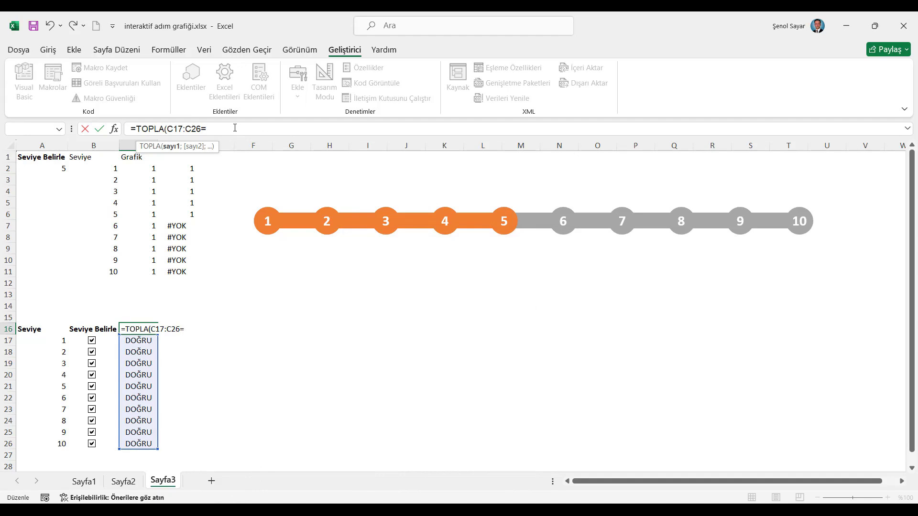
type(")")
key("Return")
key("Up")
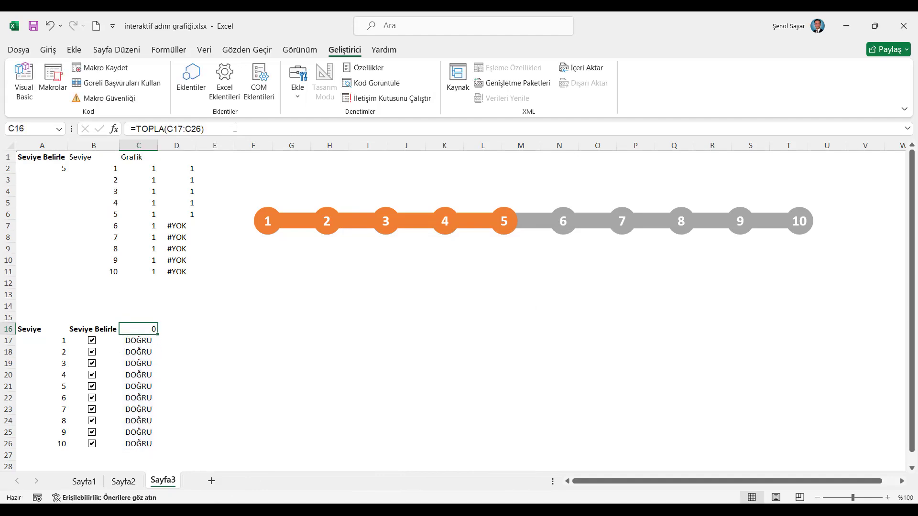
Edit the C16 formula to multiply the range by 1 so it shows 10
left_click(226, 128)
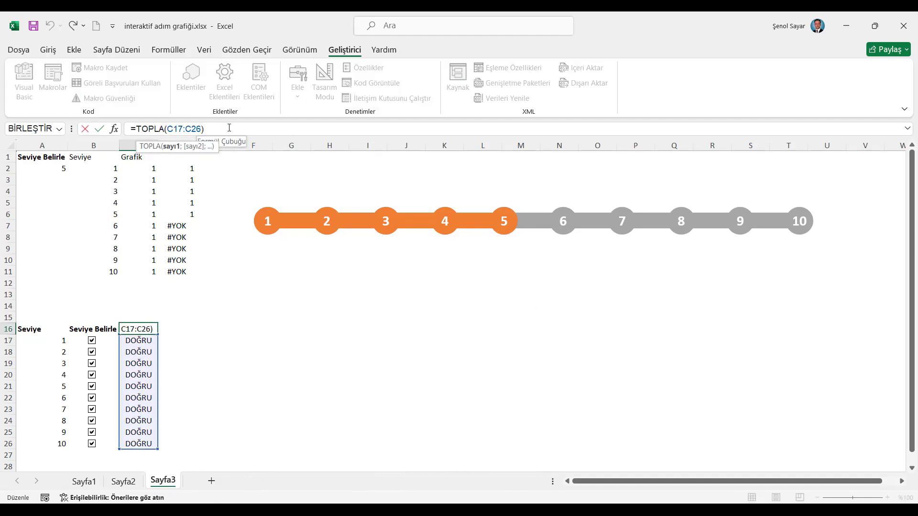
key("Left")
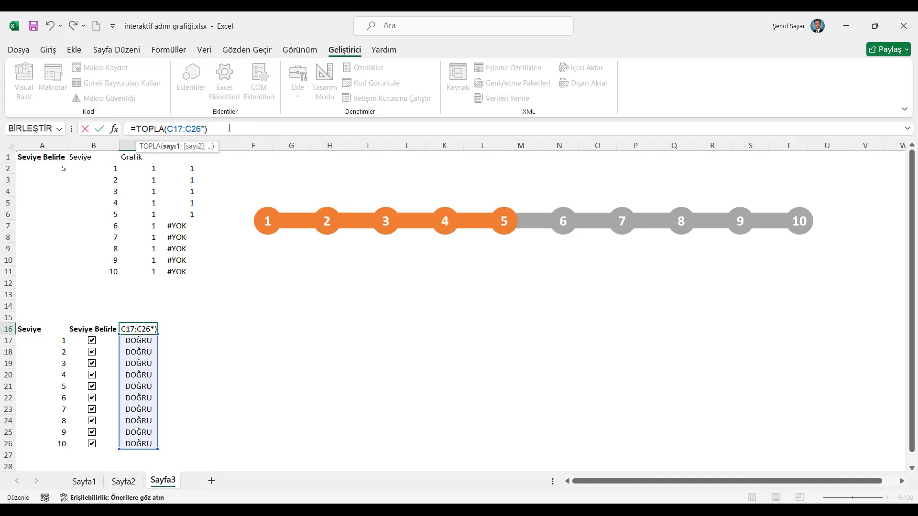
type("1")
key("Return")
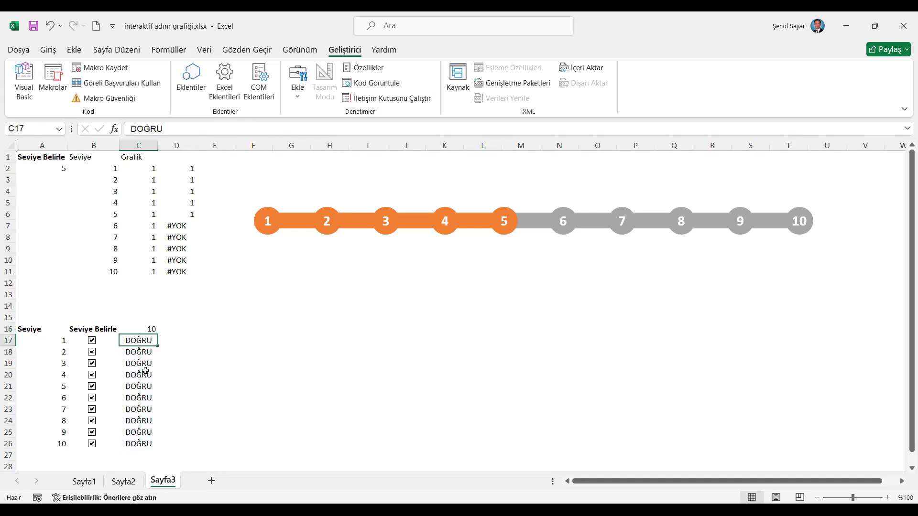
Fill D17:D26 with the value 1 as a helper column
left_click(148, 326)
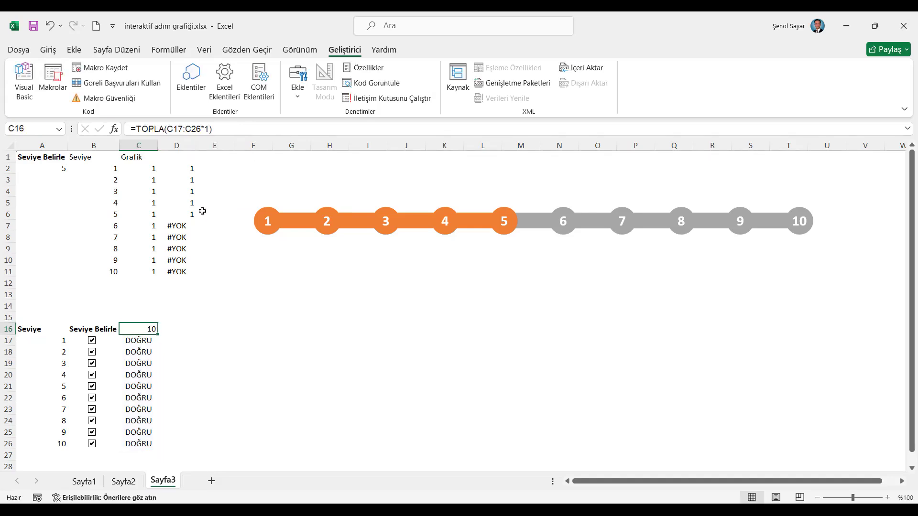
left_click(176, 341)
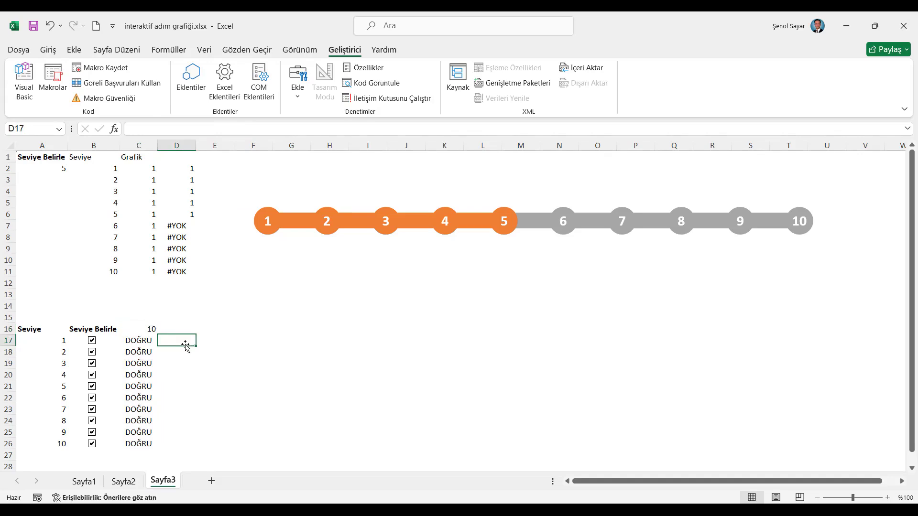
type("1")
left_click_drag(176, 340, 181, 438)
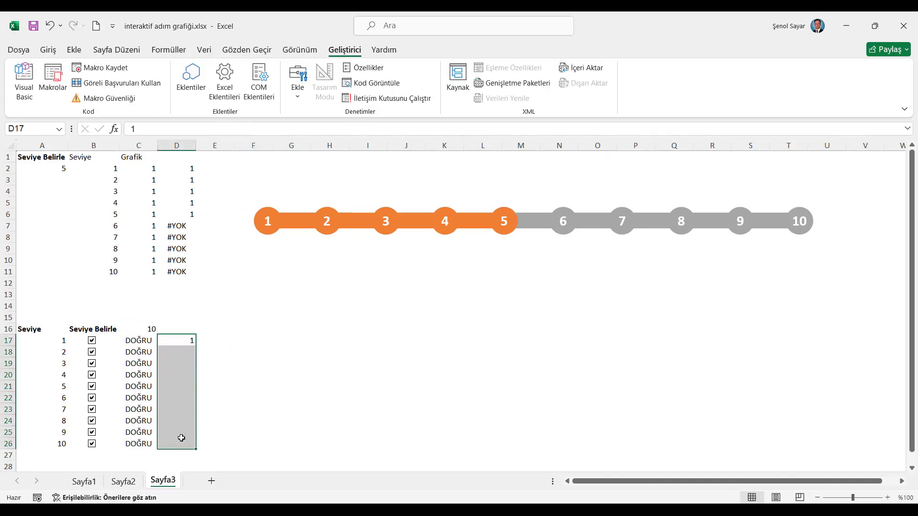
key("ctrl+d")
Enter =EĞER(C17=DOĞRU;D17;YOKSAY()) in E17 and fill it down to E26
left_click(215, 339)
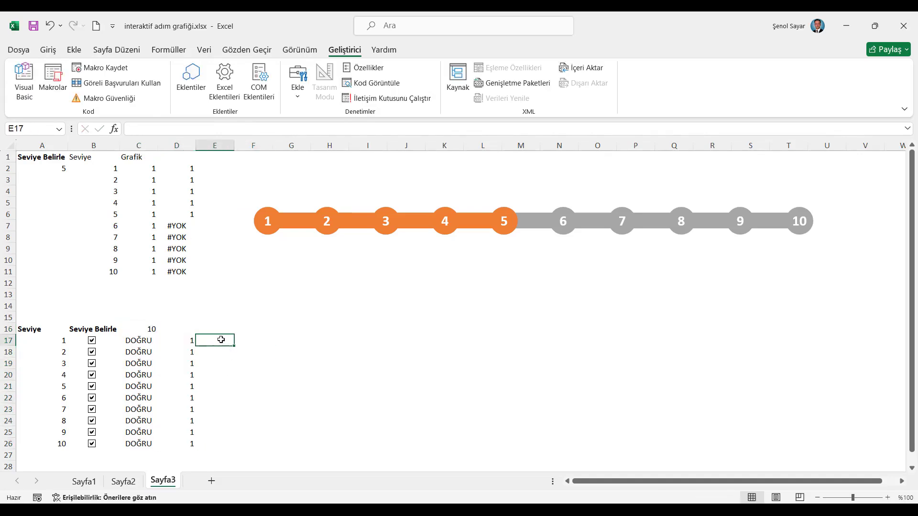
type("=e")
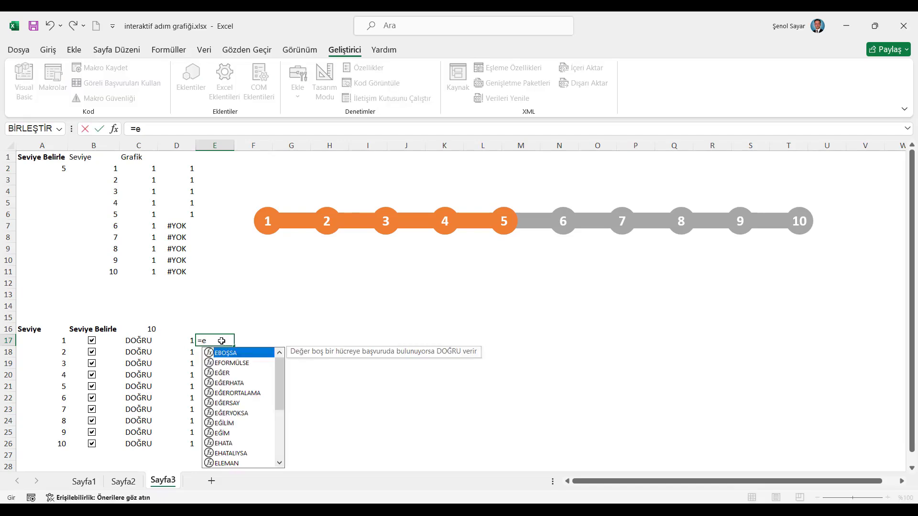
type("ğe")
key("Tab")
key("Left")
key("Left")
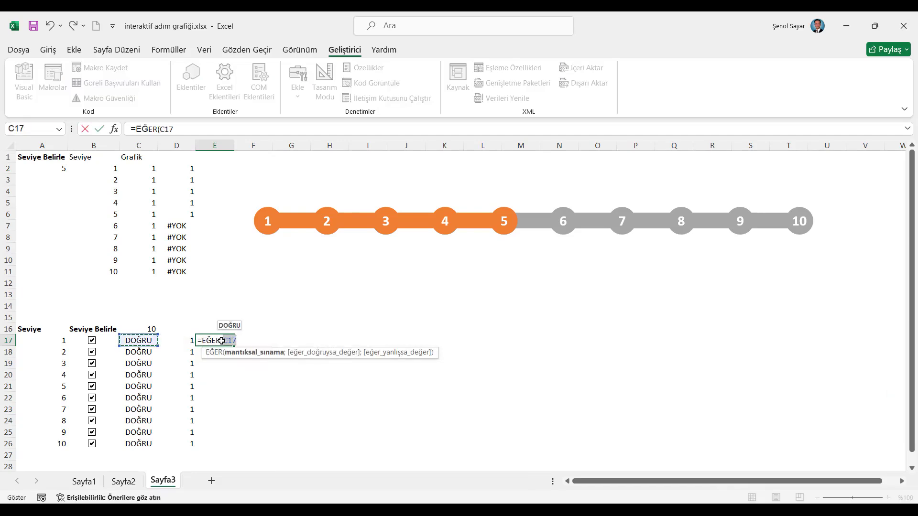
type("=doğr")
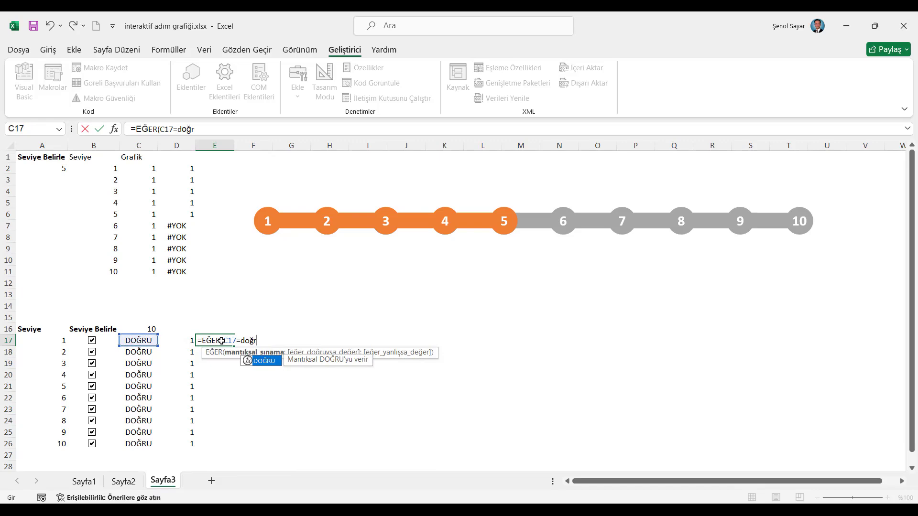
key("Tab")
type(";")
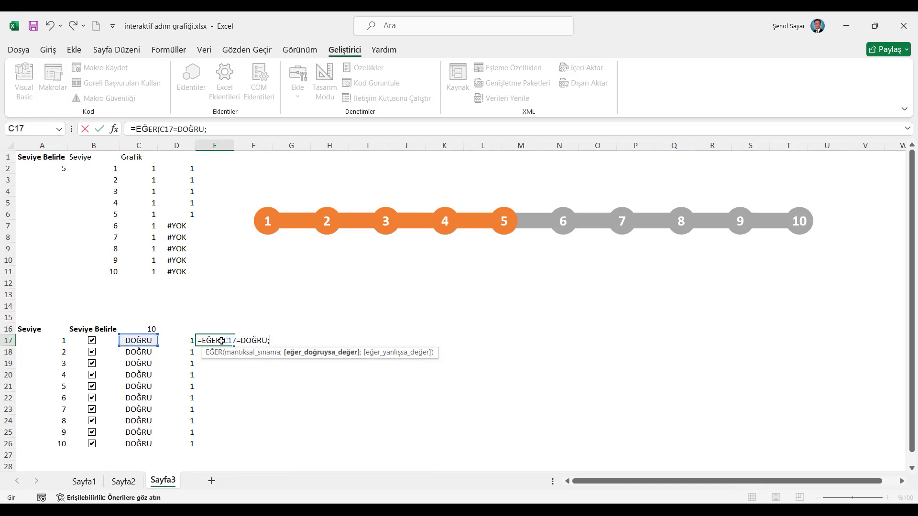
left_click(178, 337)
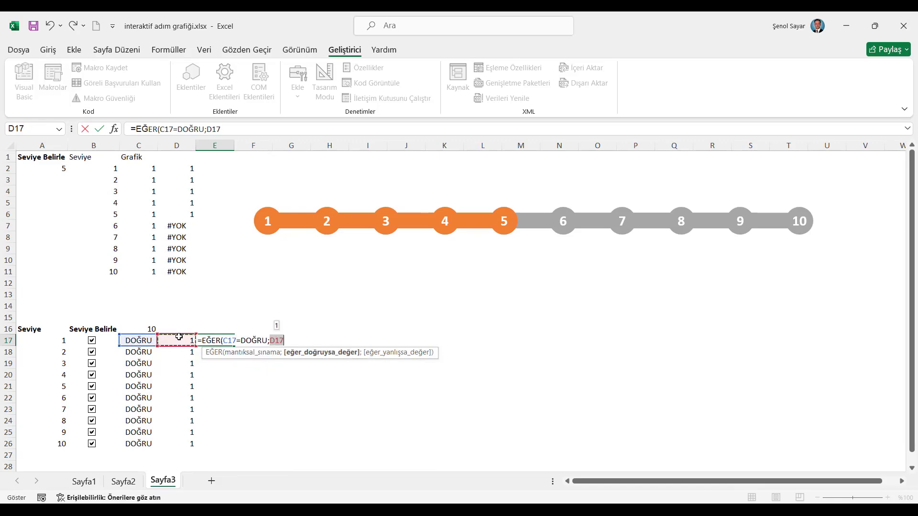
type(";yok")
key("Tab")
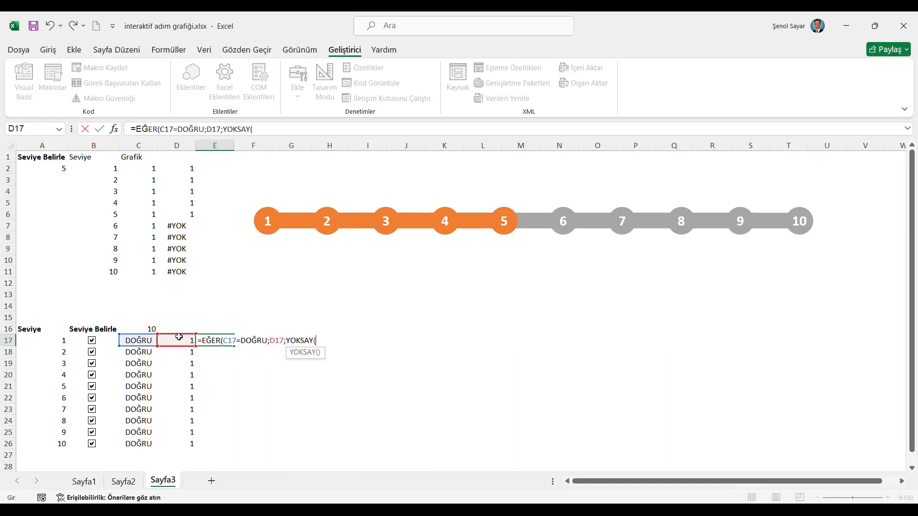
type("))")
key("Return")
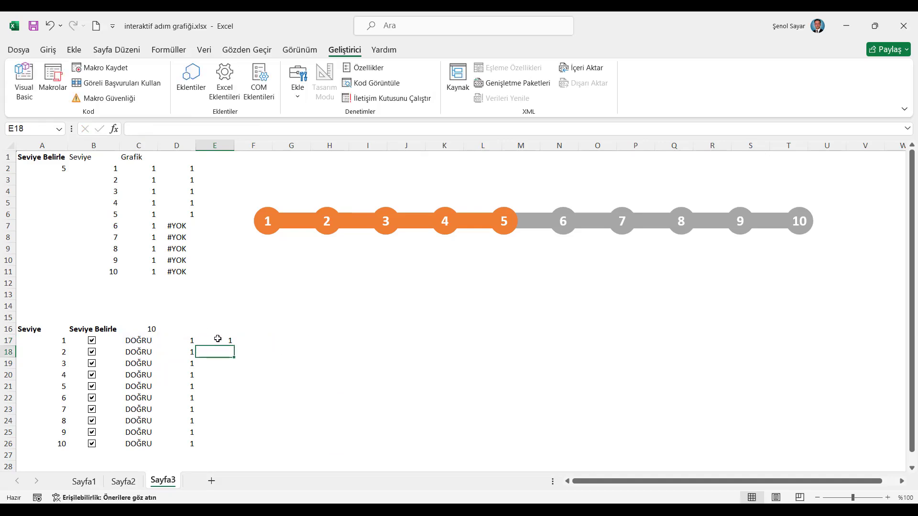
left_click(217, 338)
double_click(235, 345)
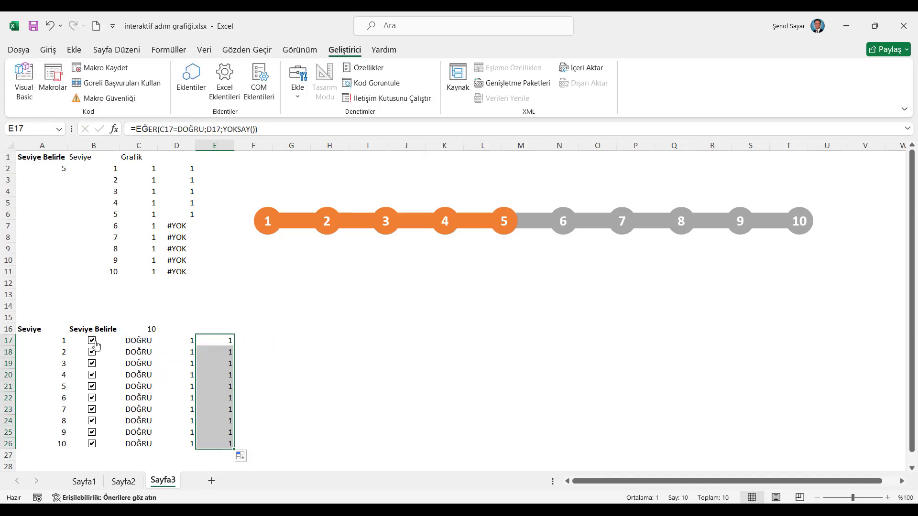
Uncheck steps 10, 9 and 8, then select D17:E26
left_click(92, 445)
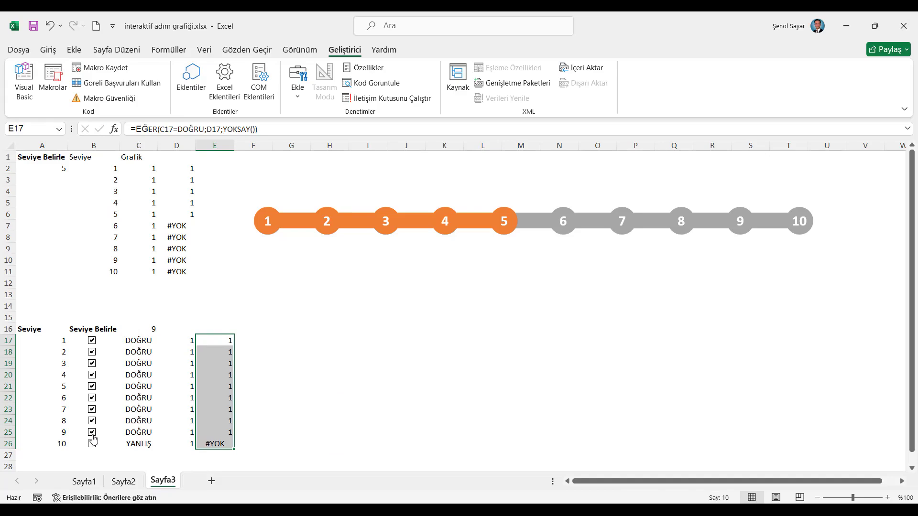
left_click(92, 433)
left_click(92, 422)
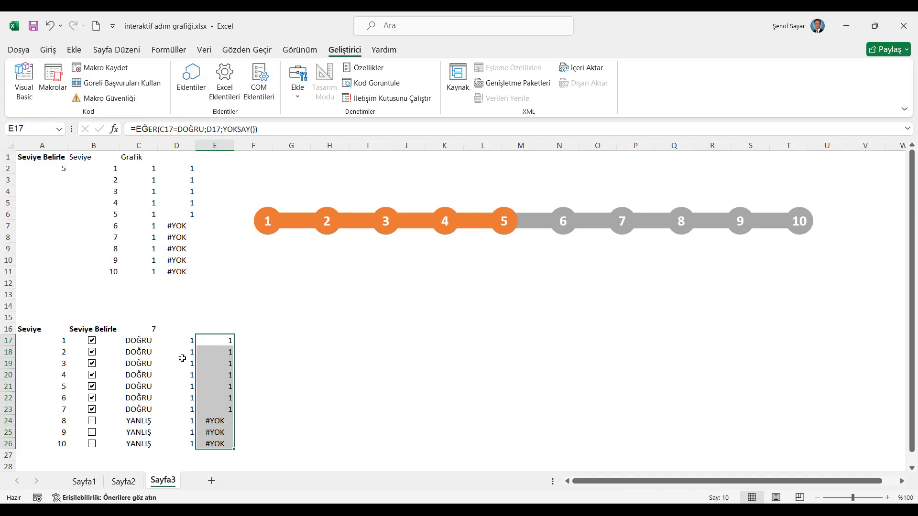
left_click(210, 340)
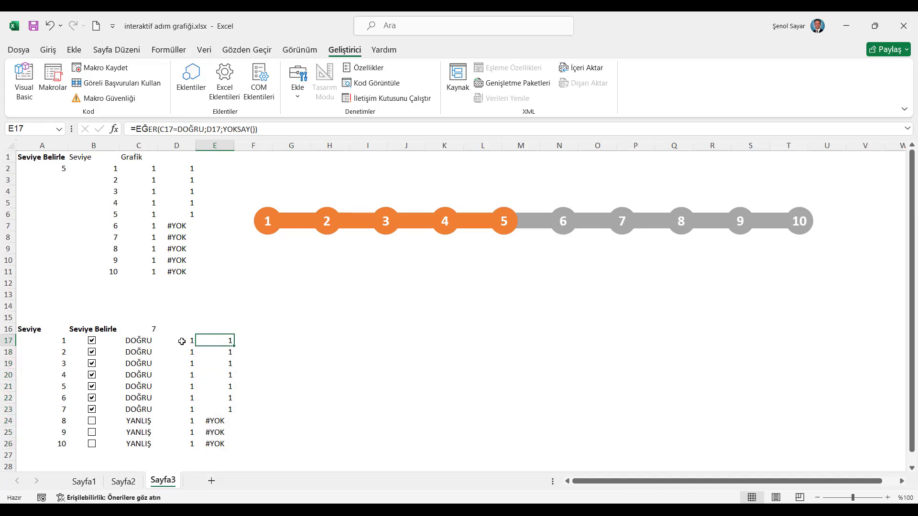
left_click_drag(181, 341, 213, 442)
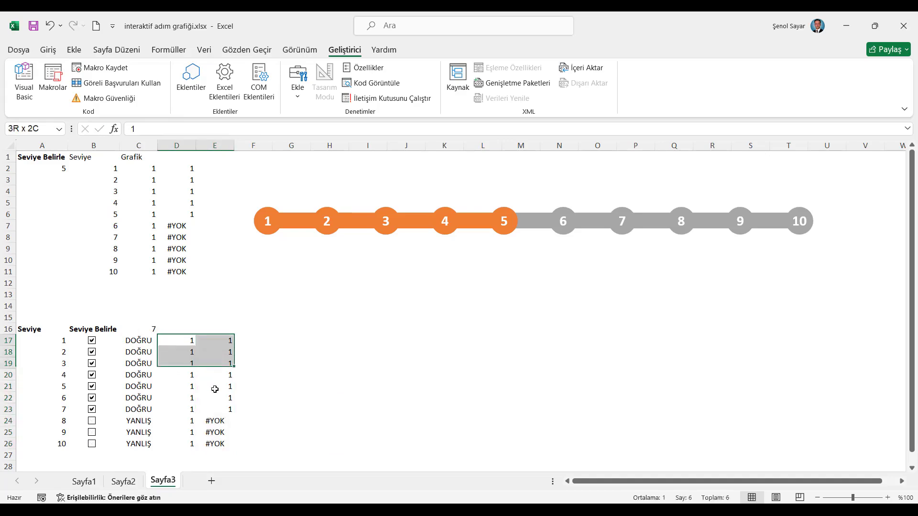
Insert a Line with Markers chart, move it lower and widen it to the right
left_click(73, 50)
left_click(366, 86)
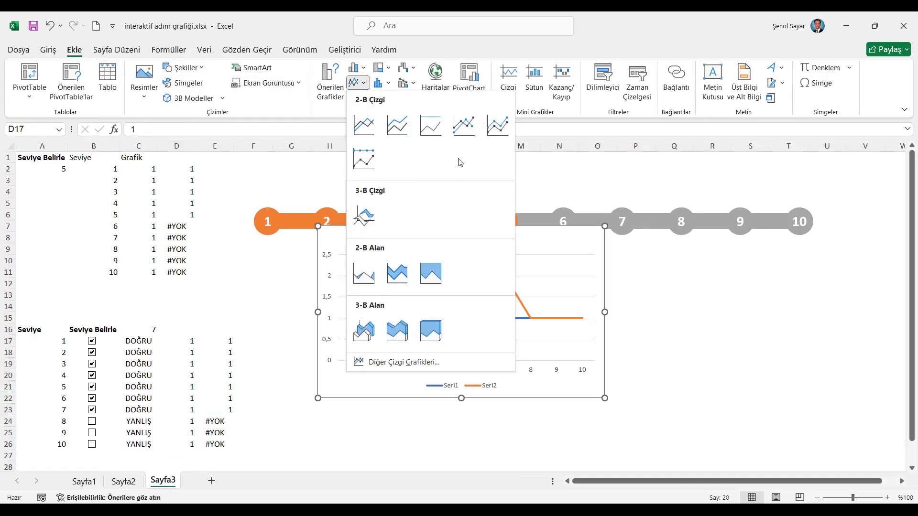
left_click(463, 125)
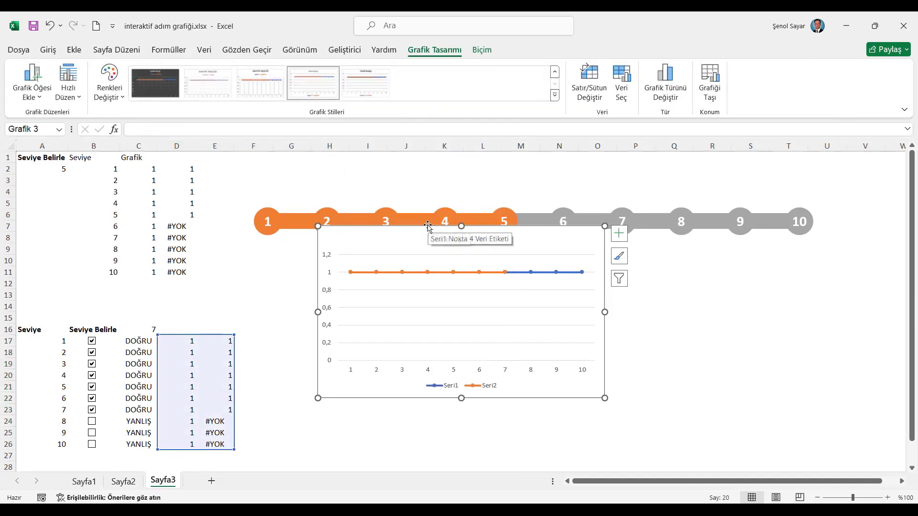
left_click_drag(462, 219, 461, 274)
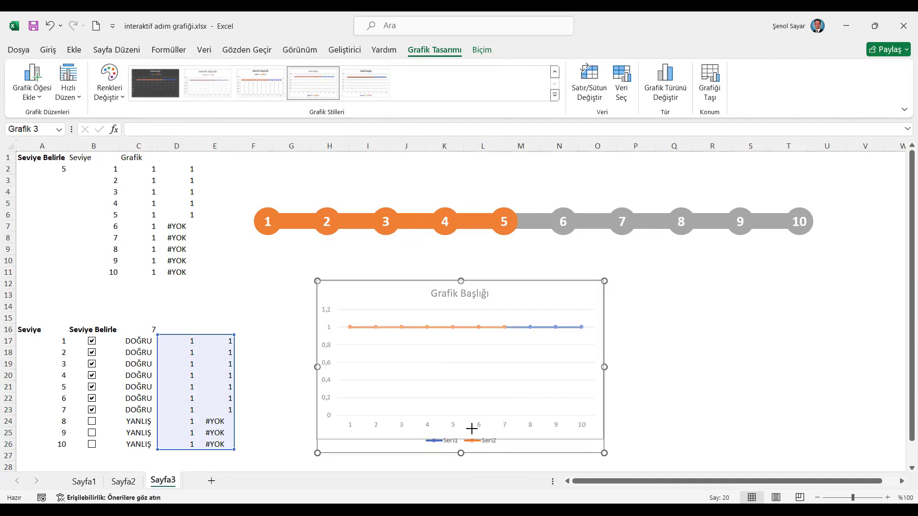
left_click_drag(462, 453, 462, 439)
left_click_drag(554, 282, 518, 295)
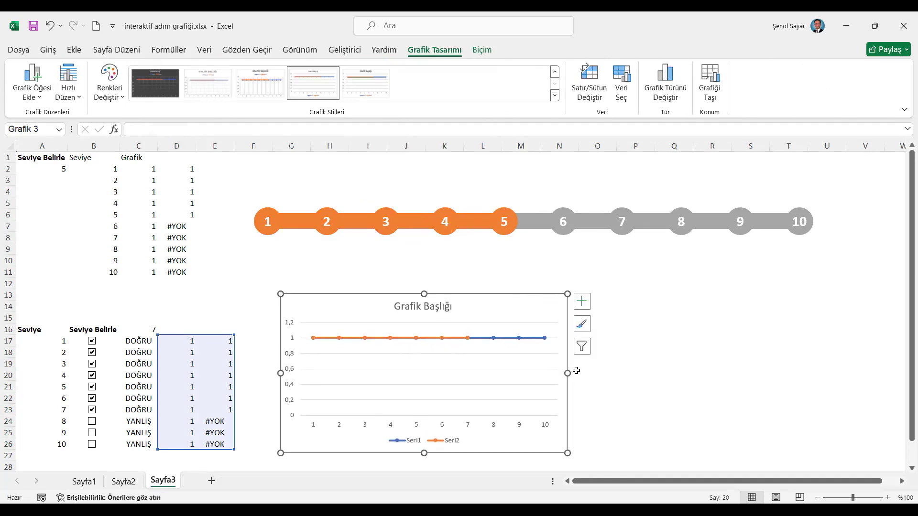
left_click_drag(571, 372, 831, 372)
Remove the chart title and legend
left_click(845, 301)
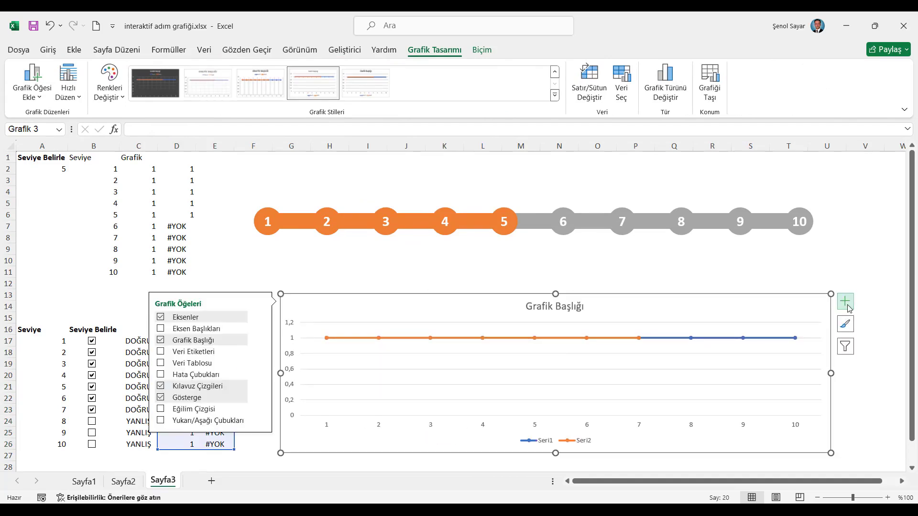
left_click(162, 340)
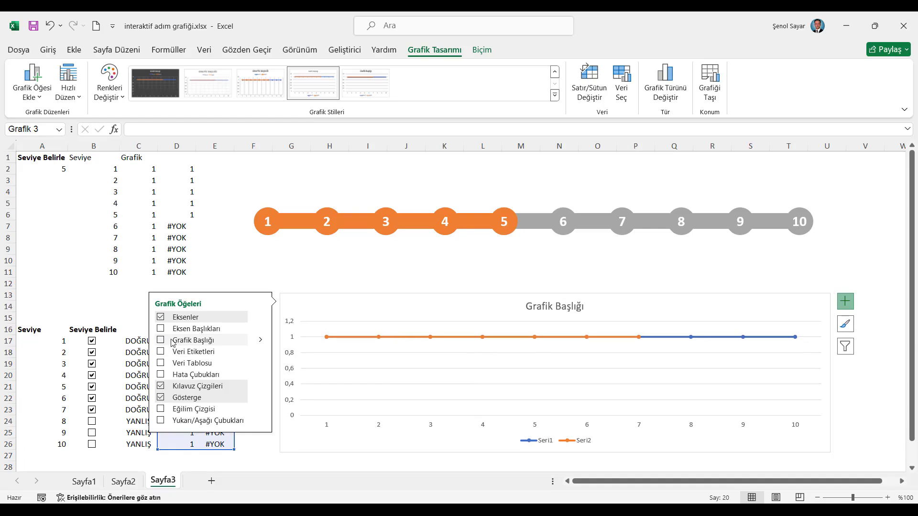
left_click(845, 301)
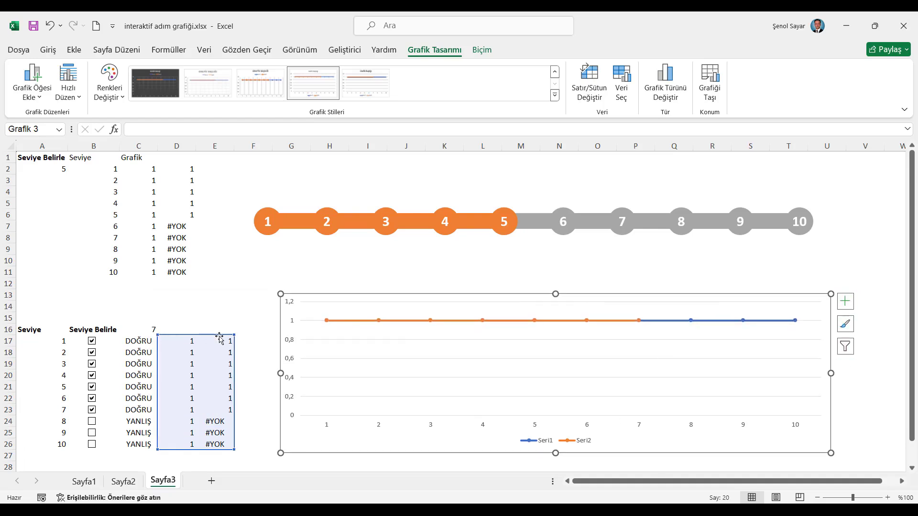
left_click(844, 301)
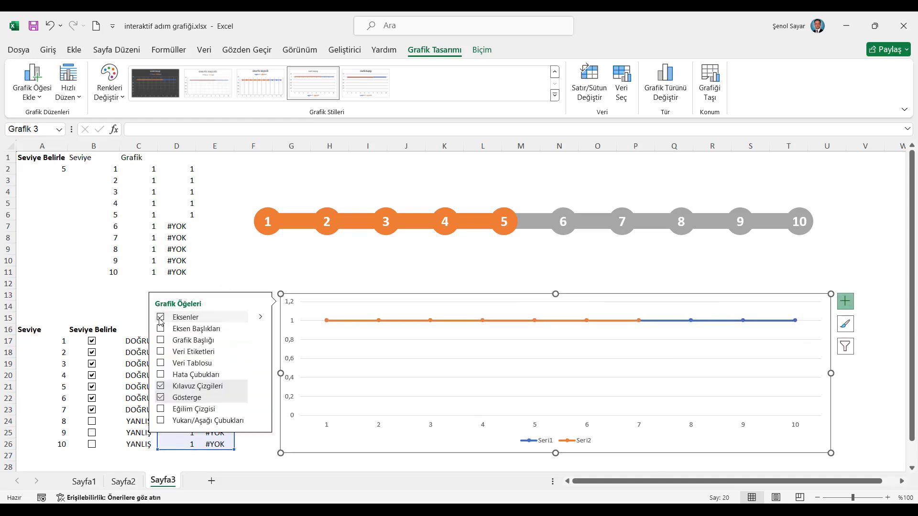
left_click(161, 397)
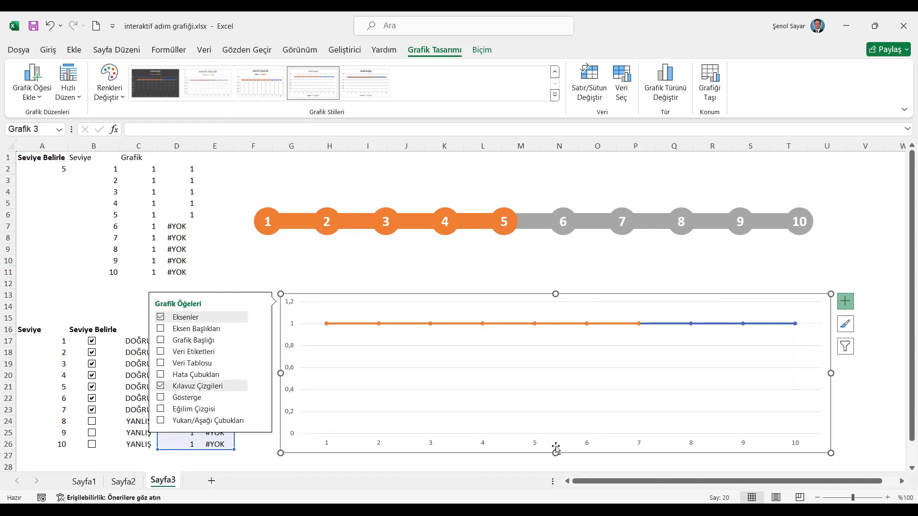
Set the vertical axis bounds to minimum 0 and maximum 2
right_click(294, 348)
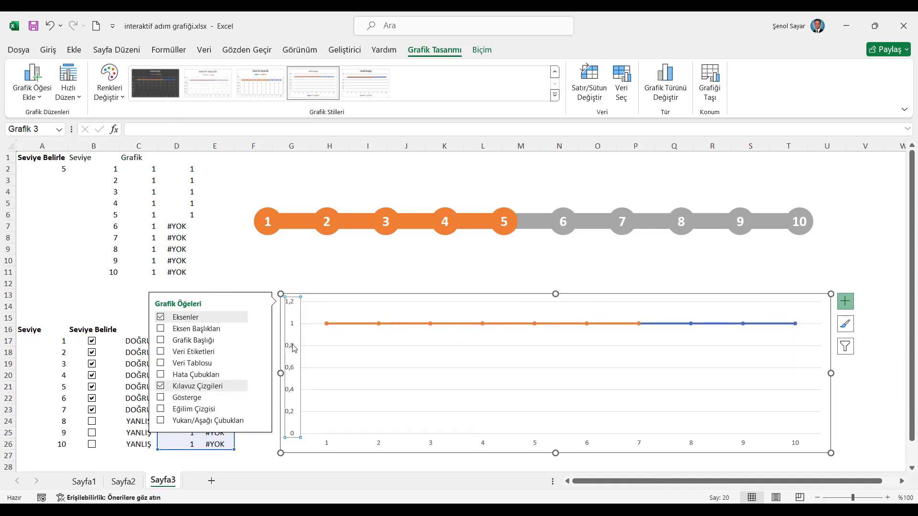
left_click(339, 335)
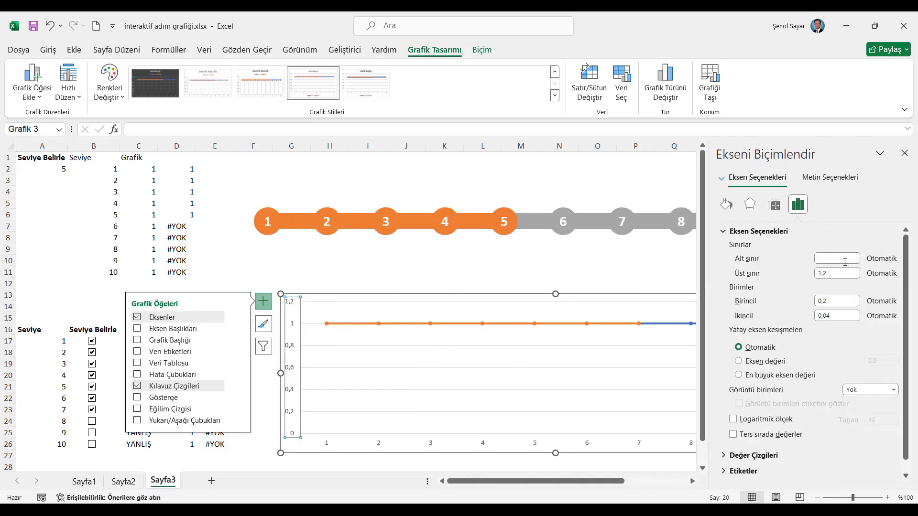
left_click(814, 259)
type("0")
double_click(835, 273)
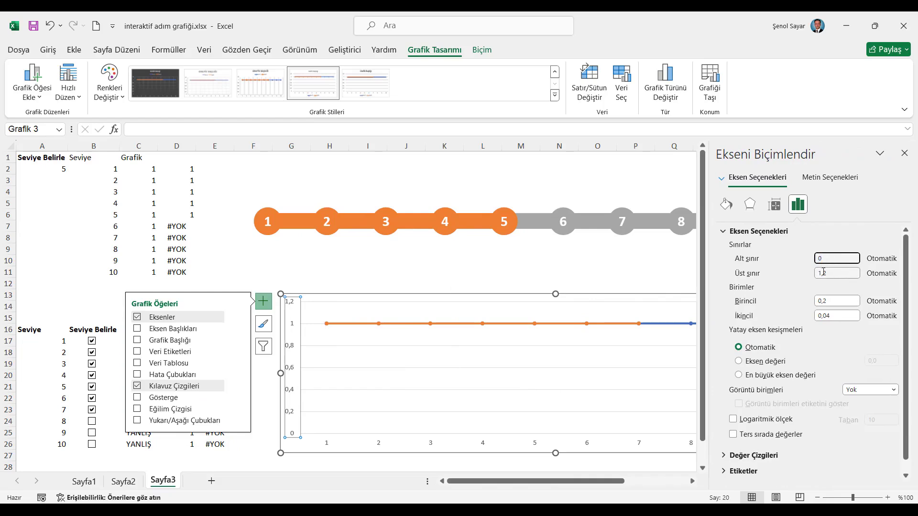
type("2")
left_click(851, 257)
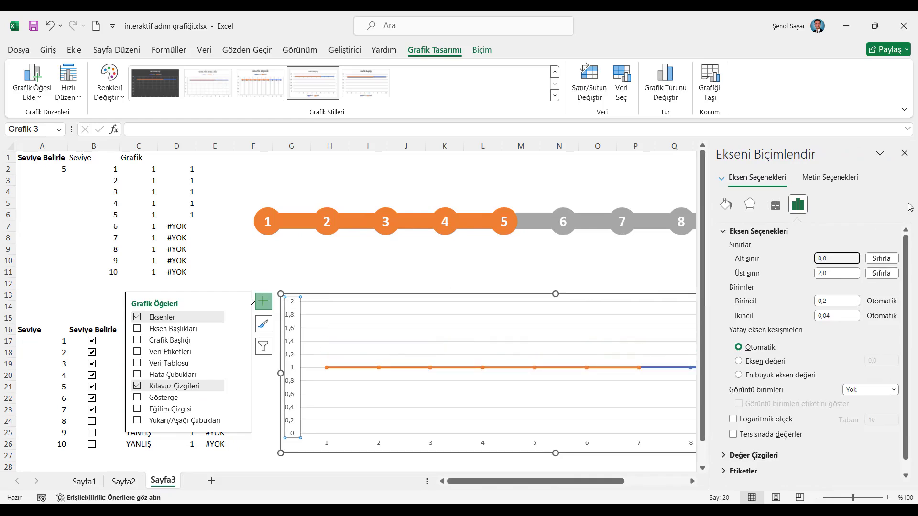
left_click(905, 154)
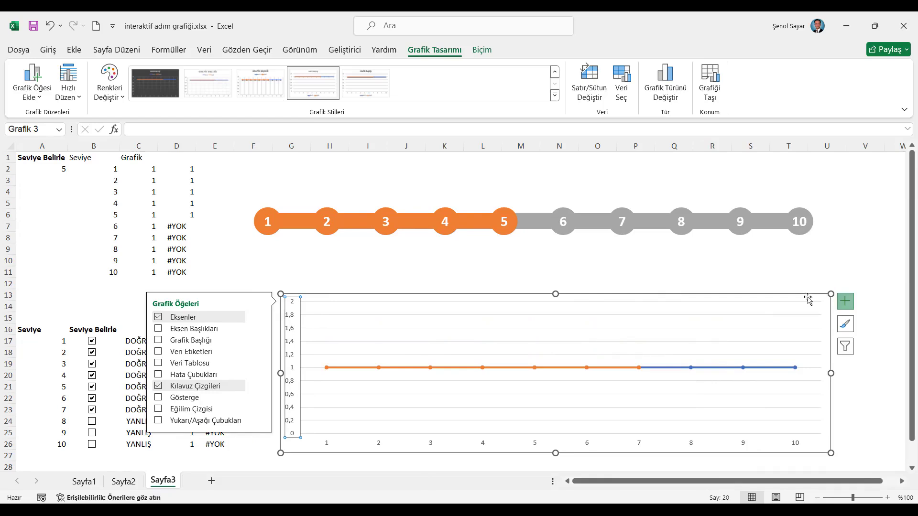
Hide the chart's axes and gridlines, leaving only the data lines
left_click(845, 301)
left_click(845, 301)
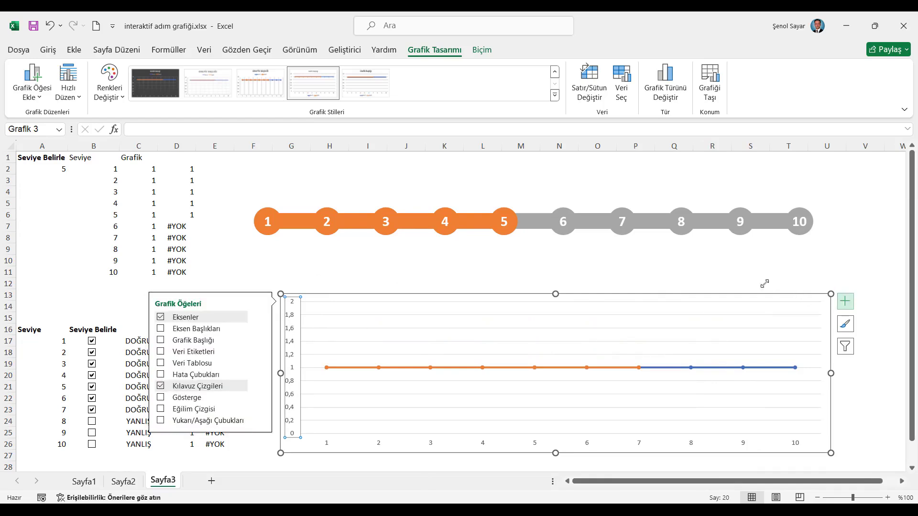
left_click(162, 317)
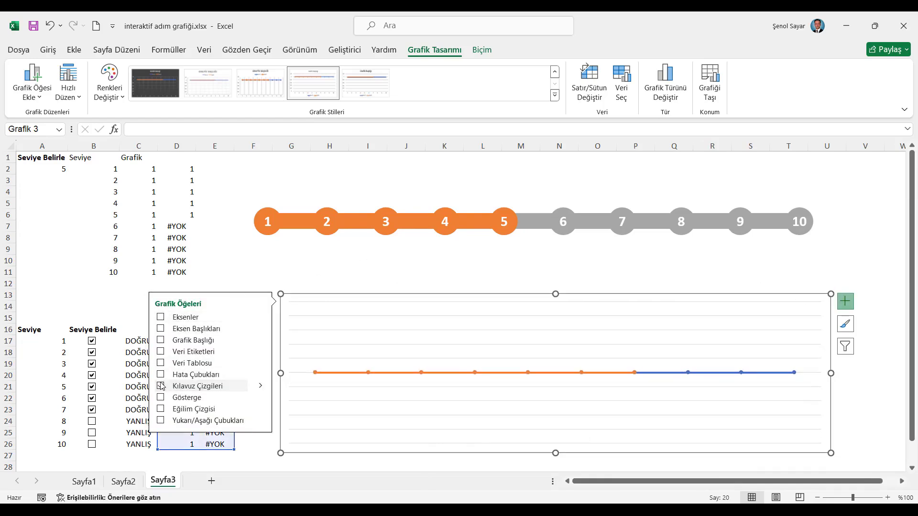
left_click(160, 386)
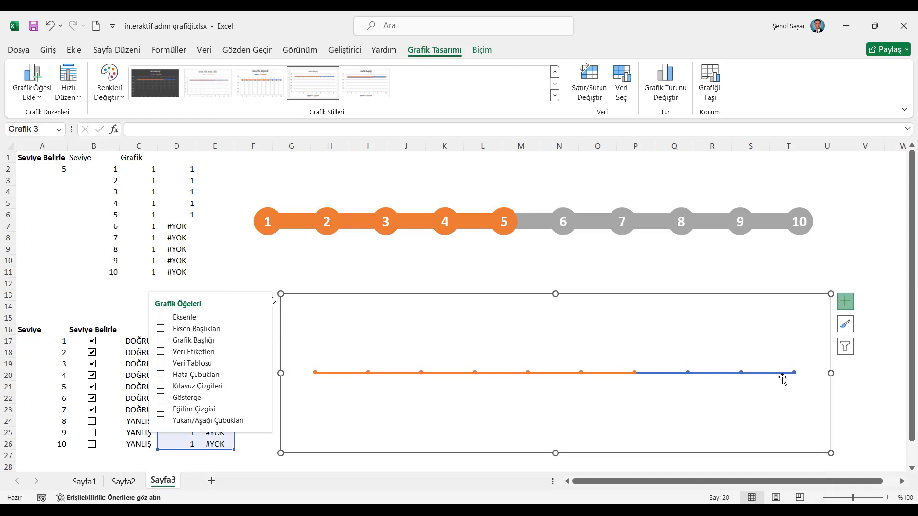
left_click(731, 372)
Make the lower chart's series a solid gray line with width 20
right_click(731, 373)
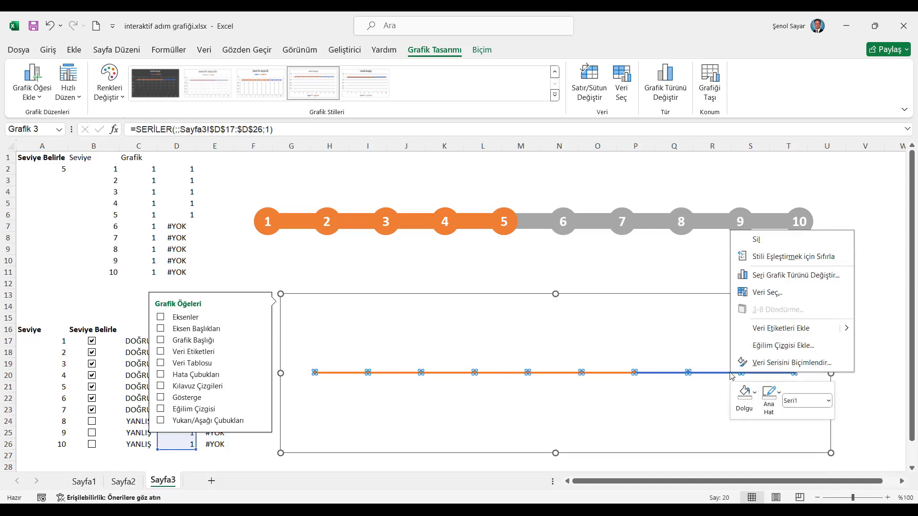
left_click(769, 363)
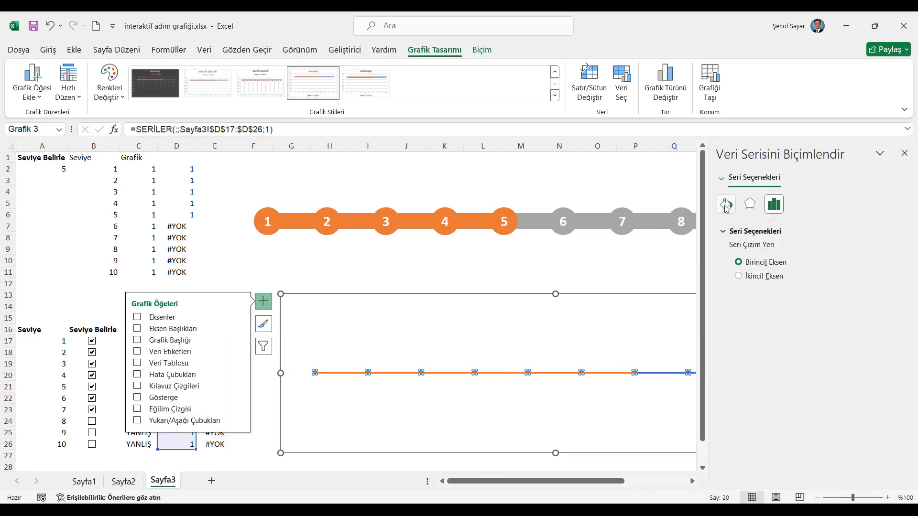
left_click(726, 204)
left_click(736, 282)
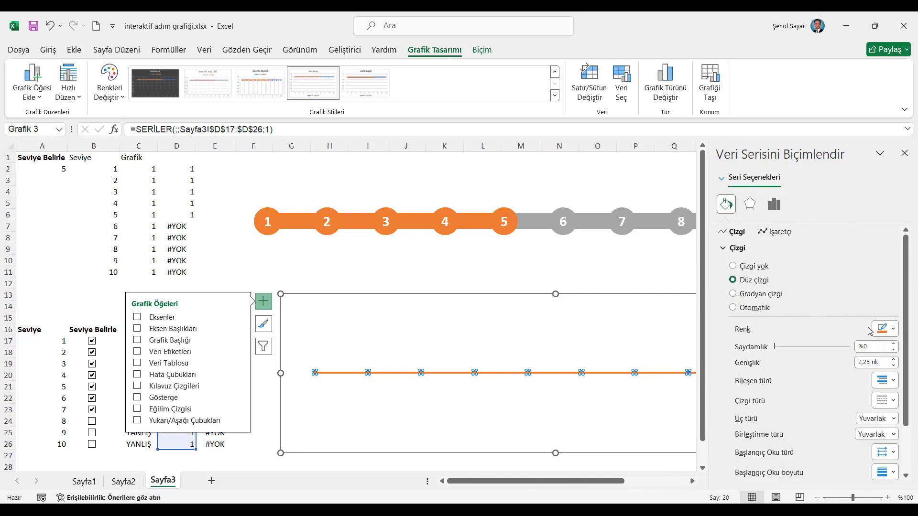
left_click(885, 329)
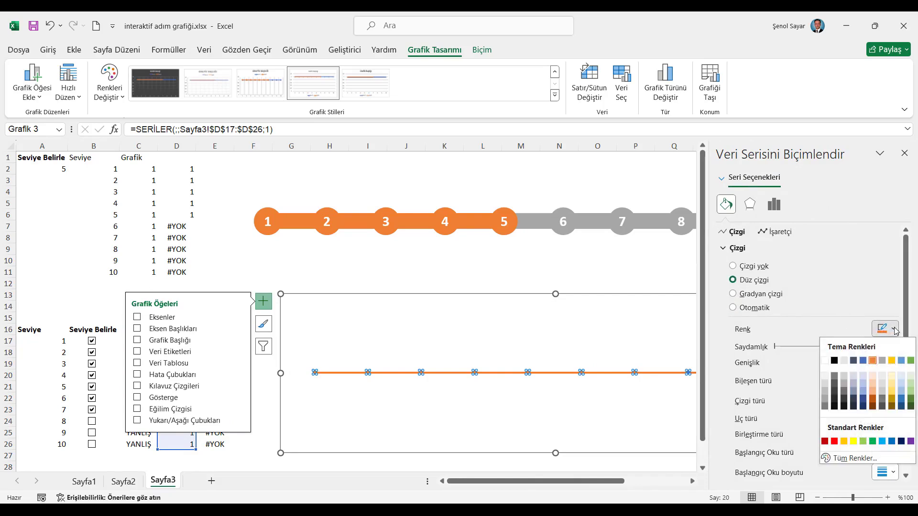
left_click(824, 400)
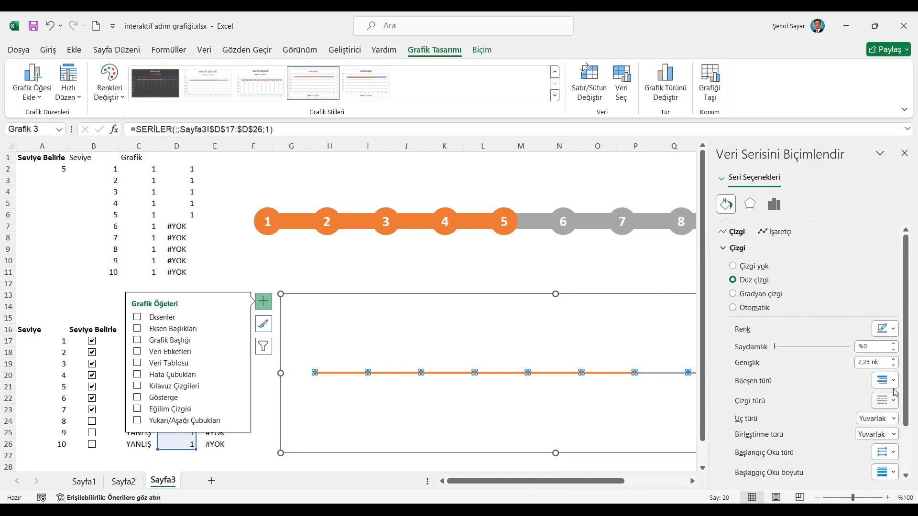
left_click(893, 360)
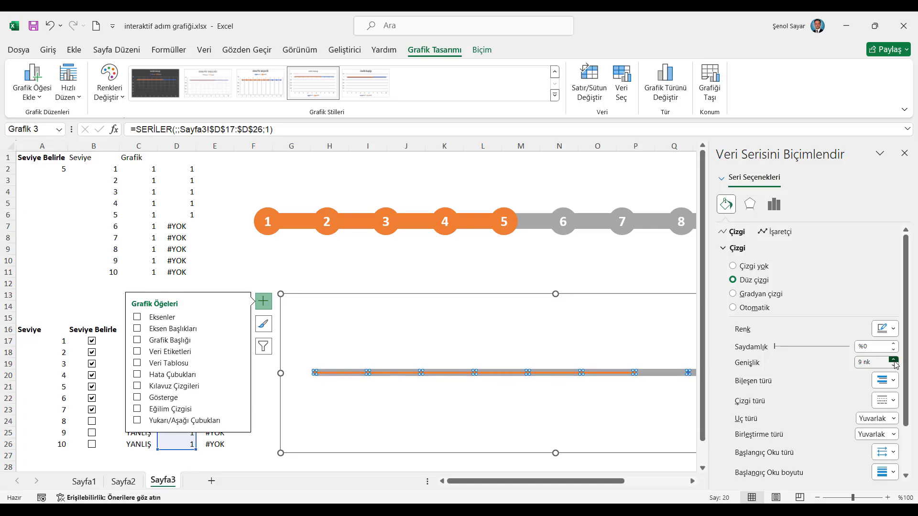
left_click(893, 360)
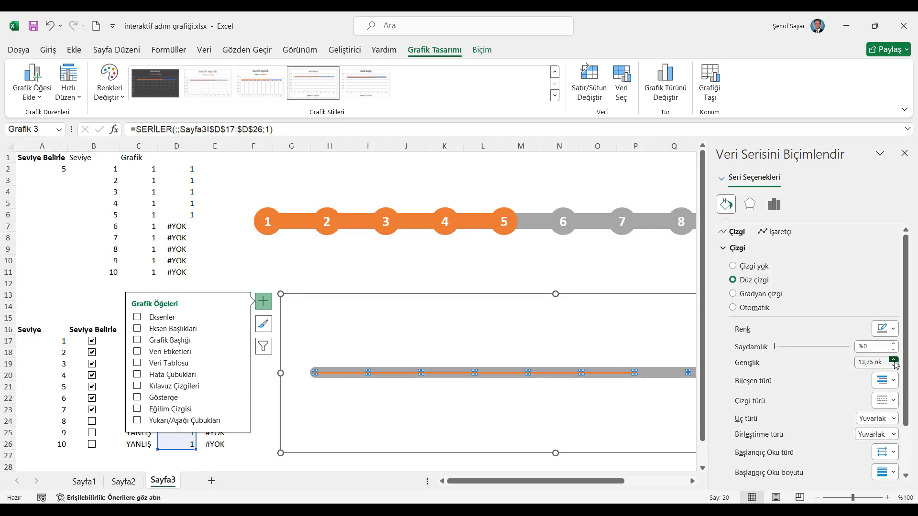
left_click(894, 360)
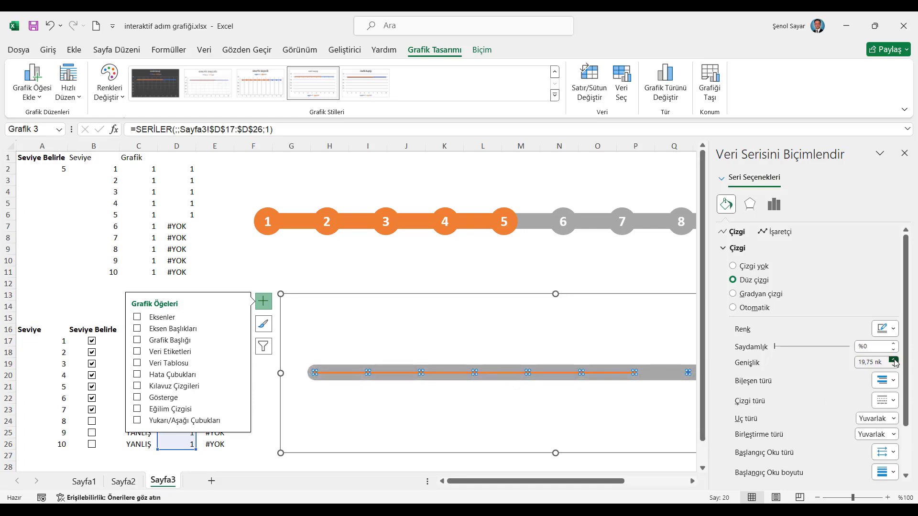
left_click(894, 360)
left_click(894, 366)
scroll(911, 341, "down", 1)
scroll(913, 341, "down", 1)
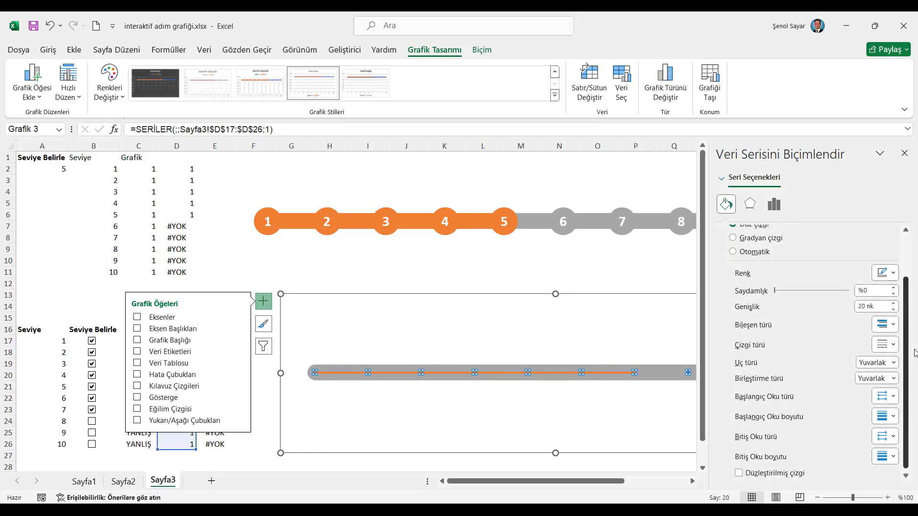
scroll(913, 306, "up", 2)
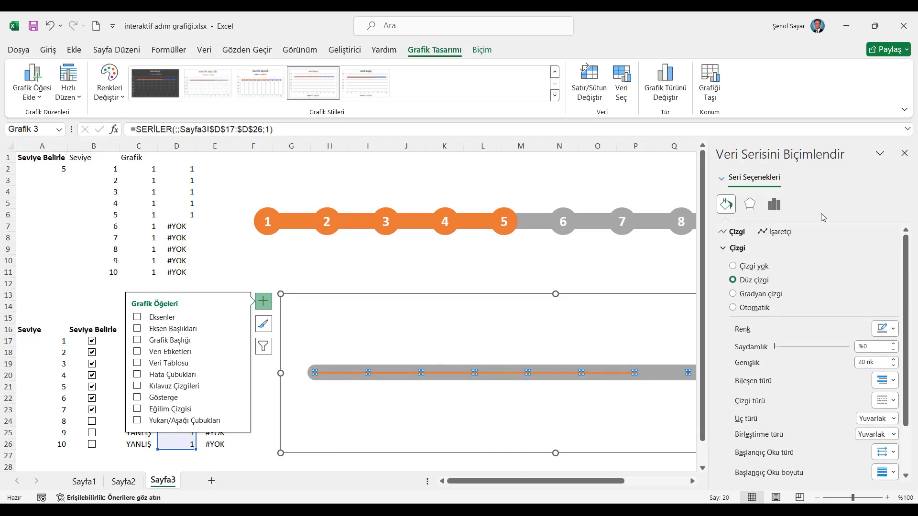
Switch the gray line to built-in markers at size 40
left_click(771, 232)
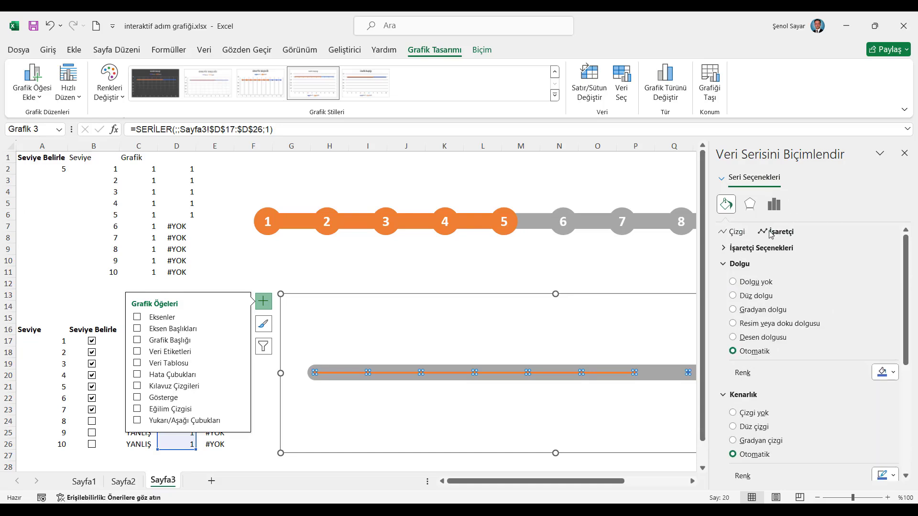
left_click(731, 255)
left_click(749, 292)
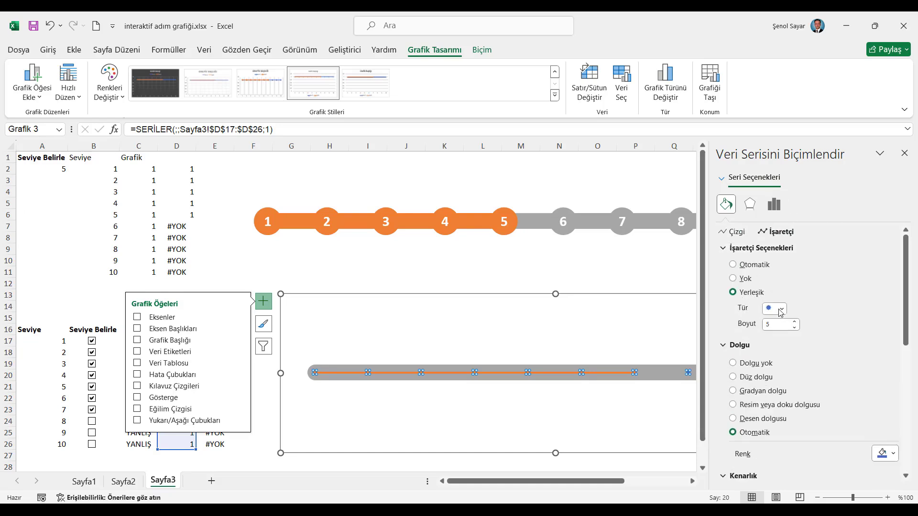
left_click(794, 322)
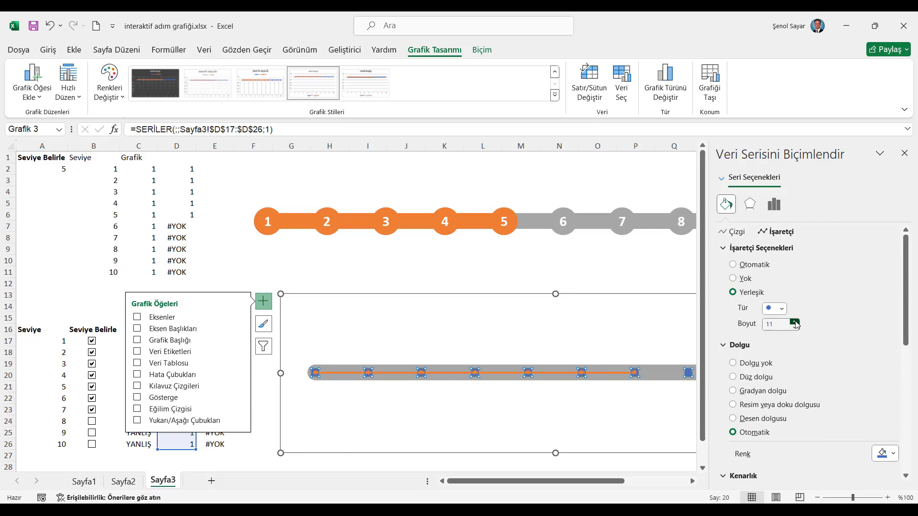
left_click(794, 323)
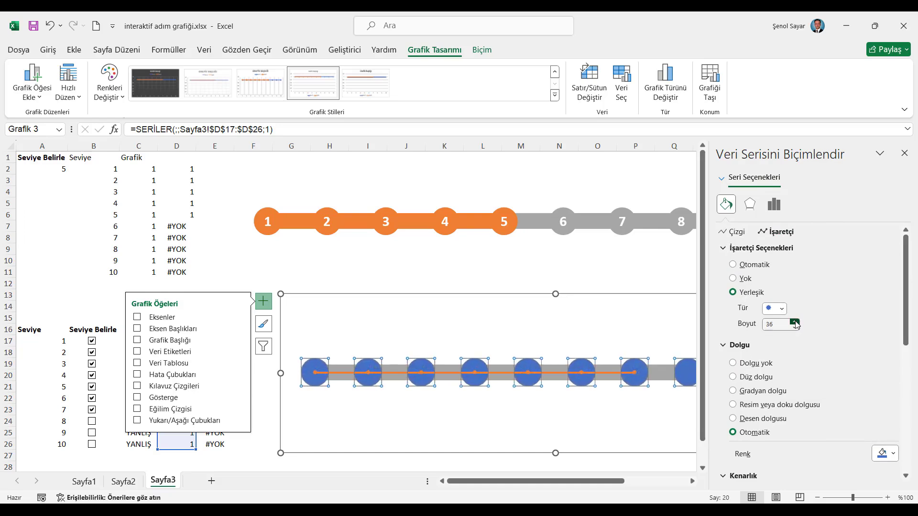
left_click(795, 323)
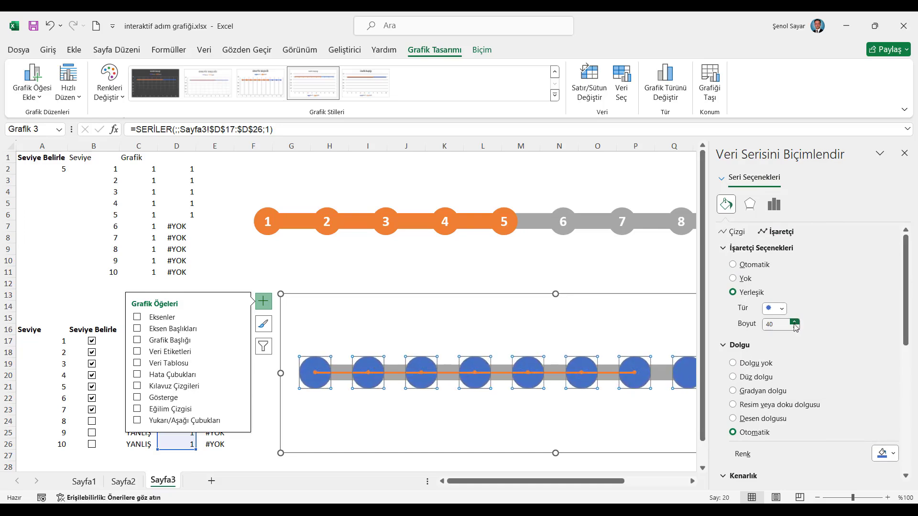
Give the markers a solid gray fill with no border line, then close the pane
left_click(749, 378)
left_click(885, 454)
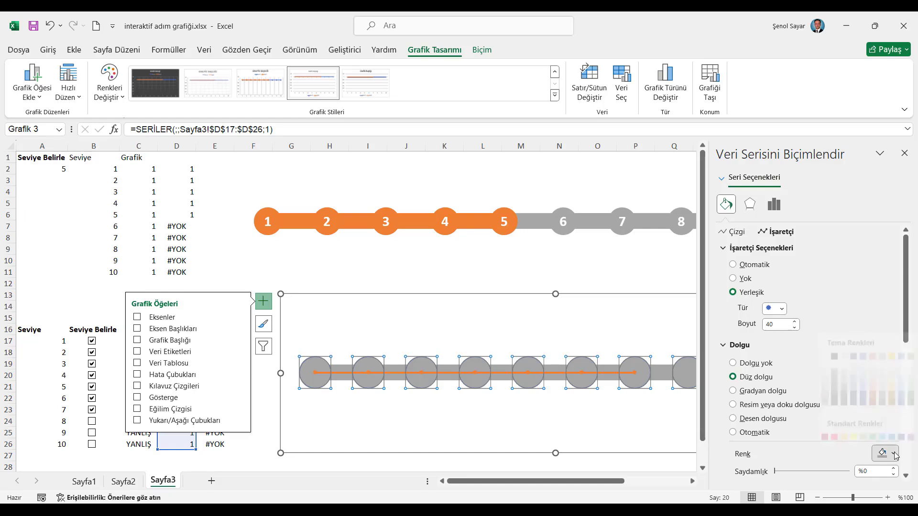
left_click(825, 382)
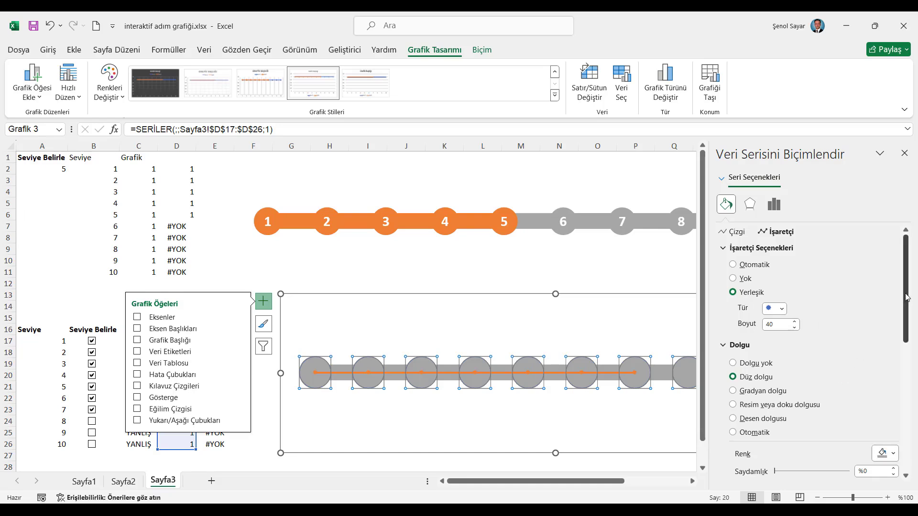
scroll(774, 364, "down", 3)
scroll(765, 356, "down", 2)
left_click(753, 368)
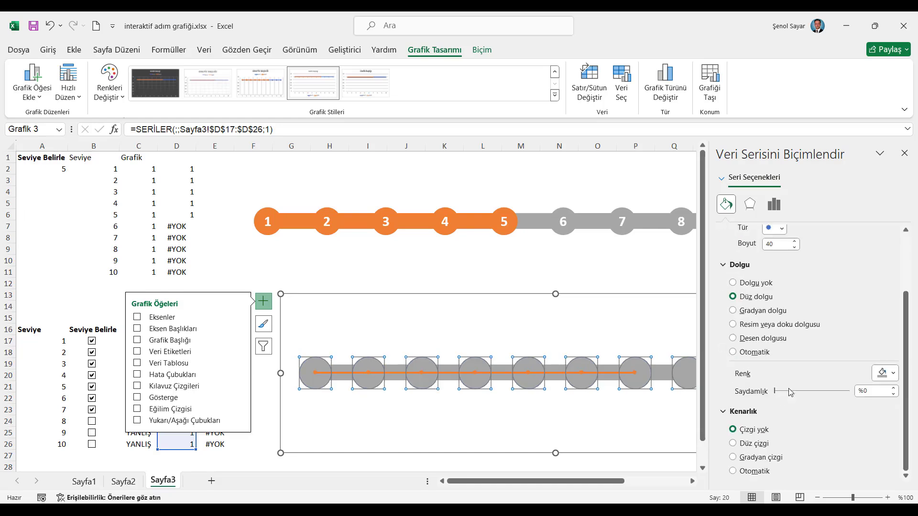
left_click(904, 153)
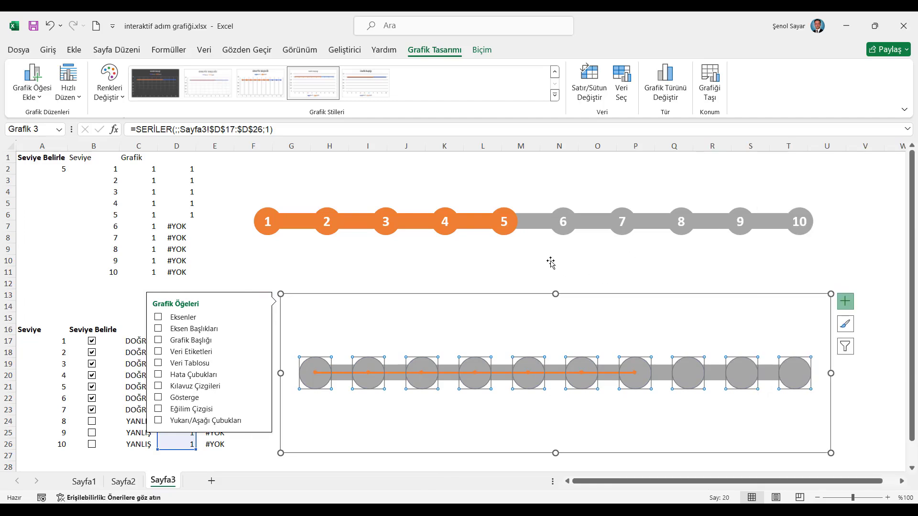
left_click(470, 261)
Shift the lower chart slightly left and widen it to the right
left_click(363, 297)
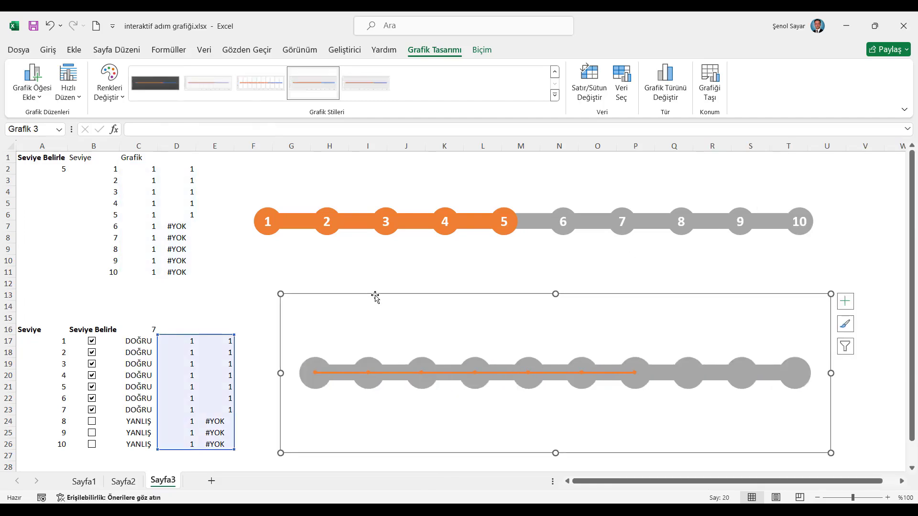
left_click_drag(375, 293, 343, 293)
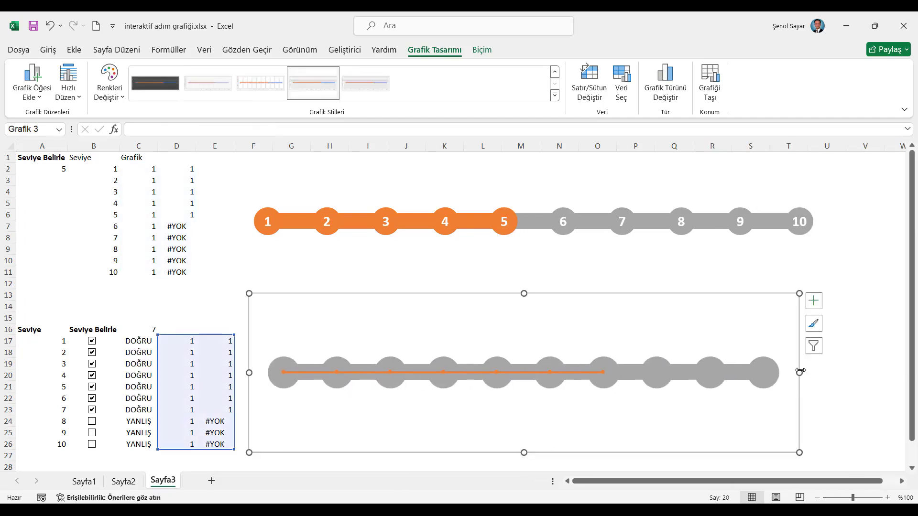
left_click_drag(799, 372, 831, 372)
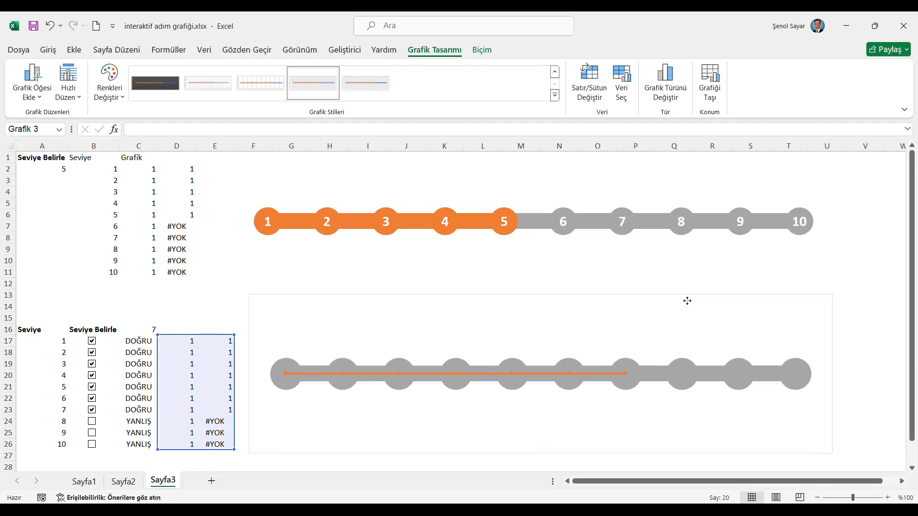
Set the lower chart's Shape Fill and Shape Outline to none
left_click(481, 50)
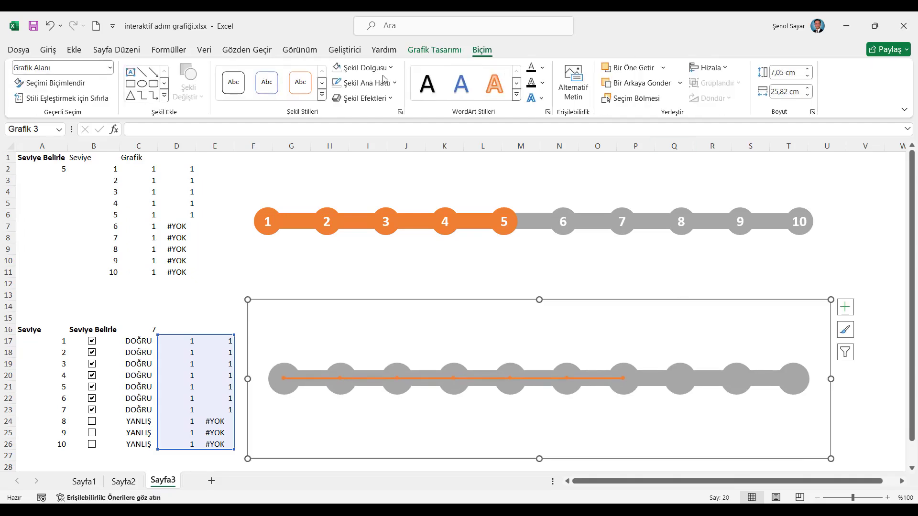
left_click(383, 68)
left_click(361, 213)
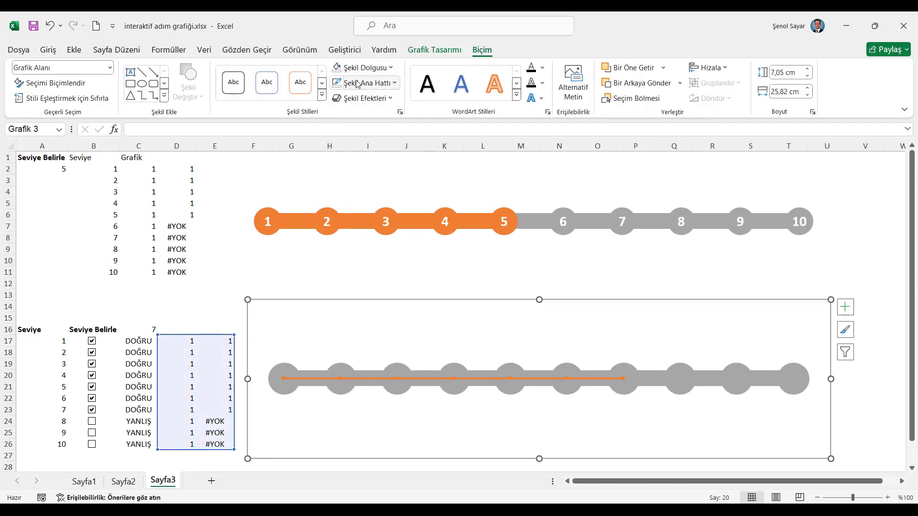
left_click(358, 83)
left_click(361, 231)
Nudge the upper chart right so the steps of both charts line up
left_click(328, 264)
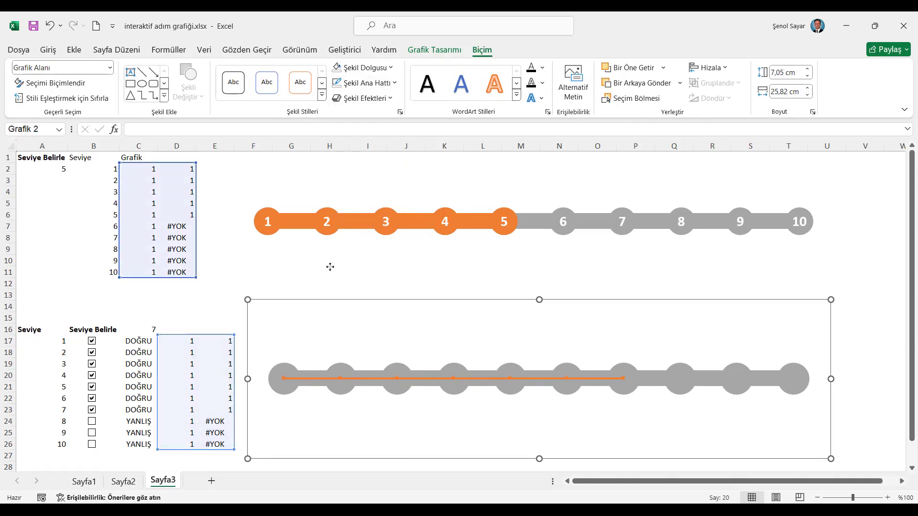
mouse_move(335, 275)
left_mouse_down()
mouse_move(363, 272)
mouse_move(383, 298)
left_mouse_up()
left_click(364, 341)
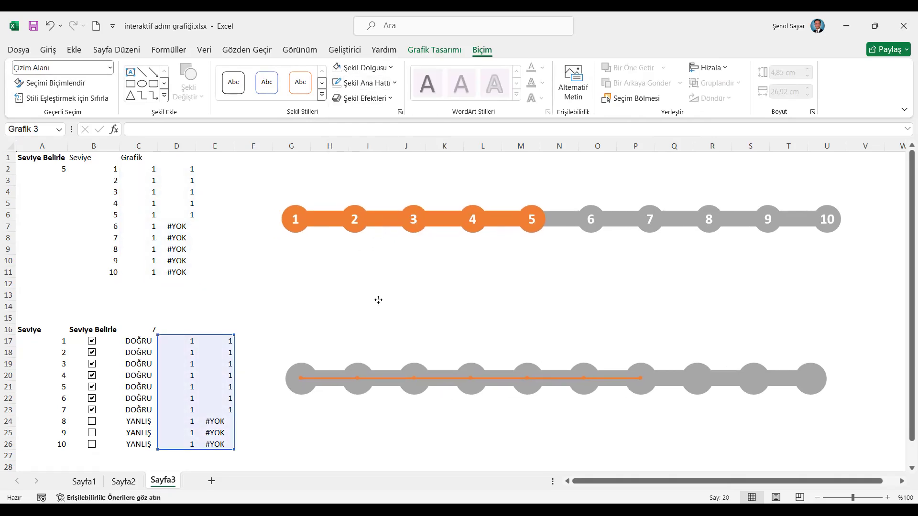
left_click(383, 298)
Give the orange series built-in circle markers enlarged to size 40
left_click(395, 377)
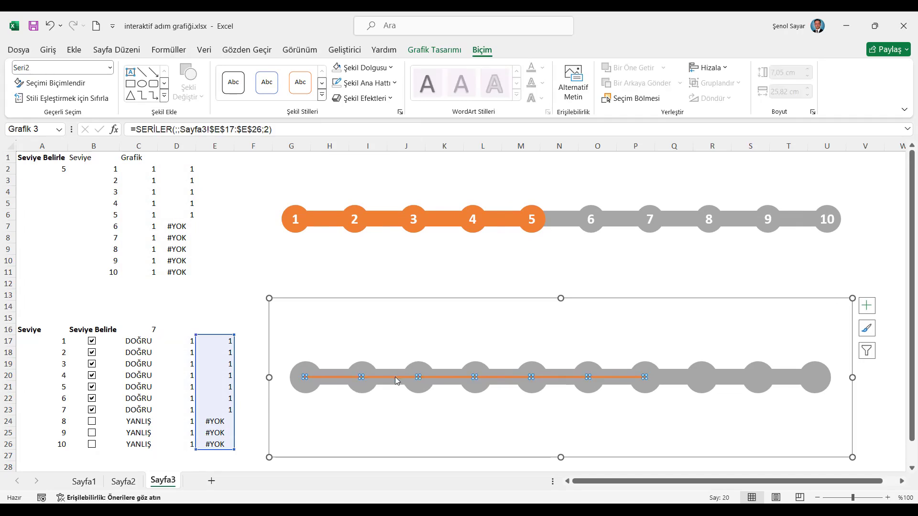
right_click(395, 376)
left_click(440, 366)
left_click(726, 204)
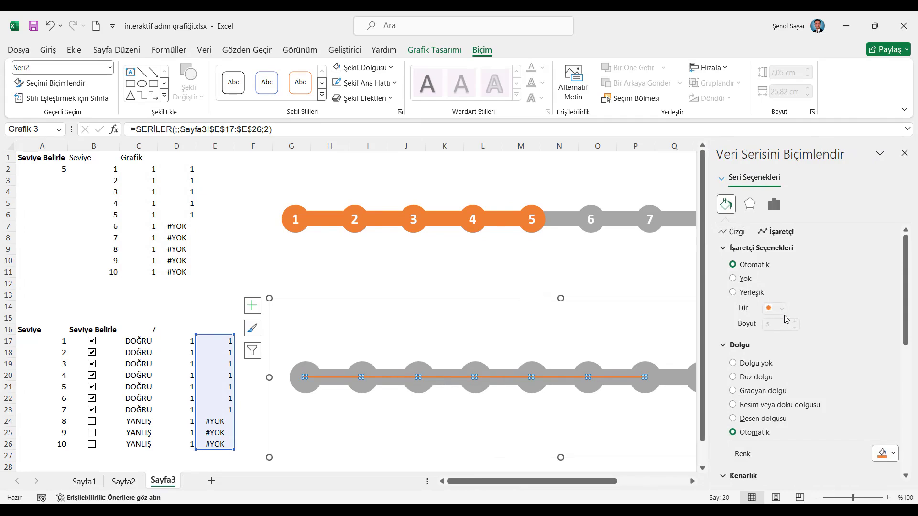
left_click(733, 292)
left_click(794, 322)
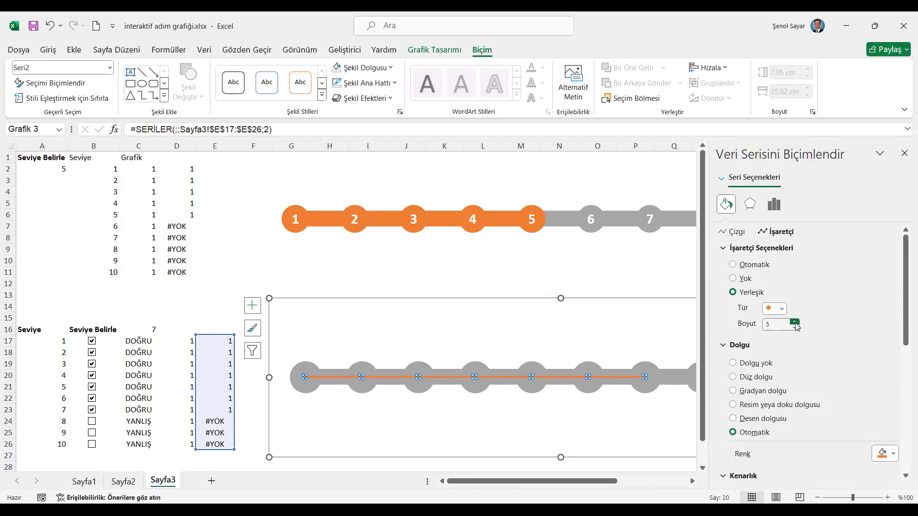
left_click(794, 321)
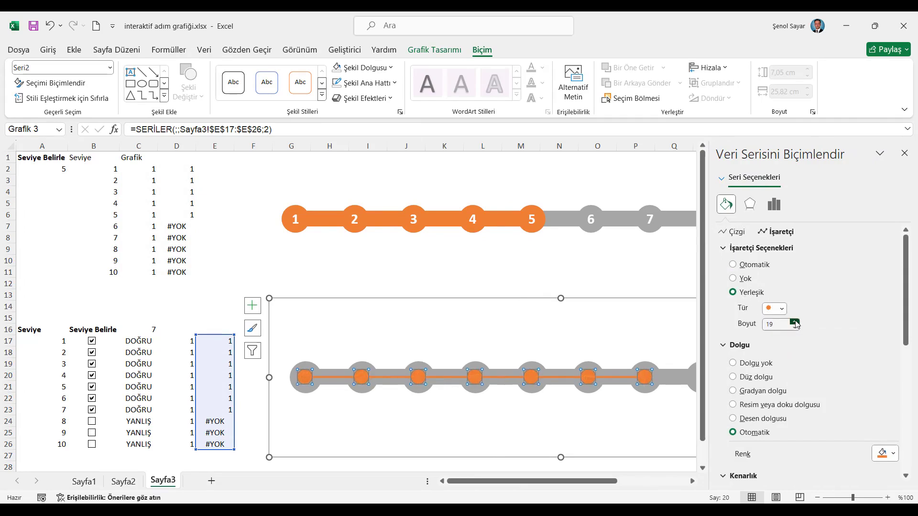
left_click(794, 322)
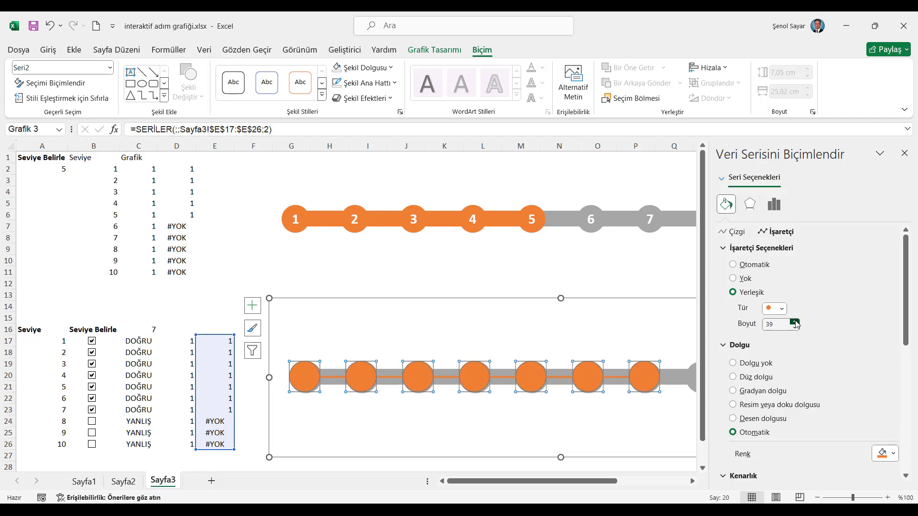
mouse_move(905, 290)
left_mouse_down()
mouse_move(908, 328)
mouse_move(907, 280)
left_mouse_up()
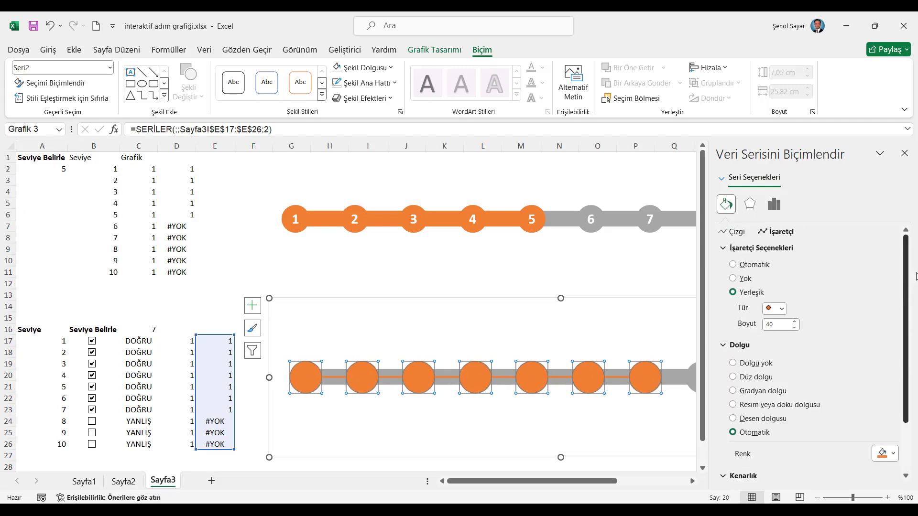
left_click(737, 231)
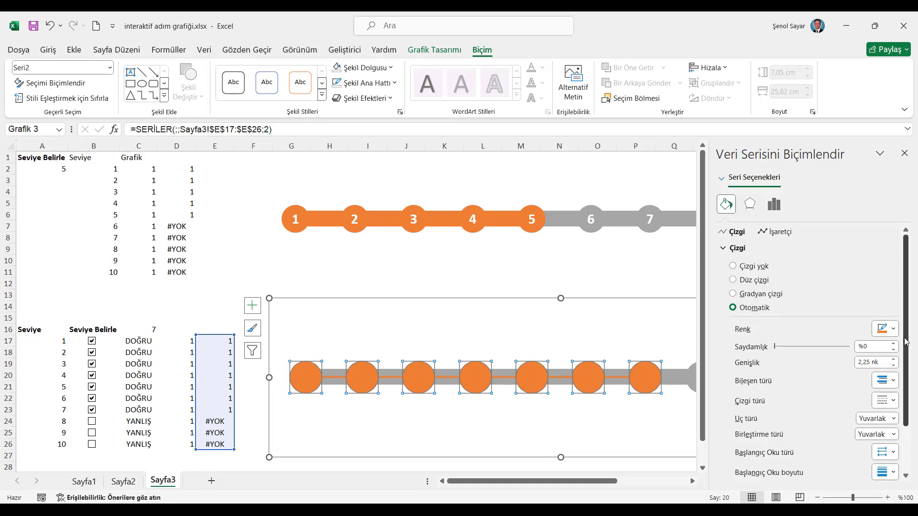
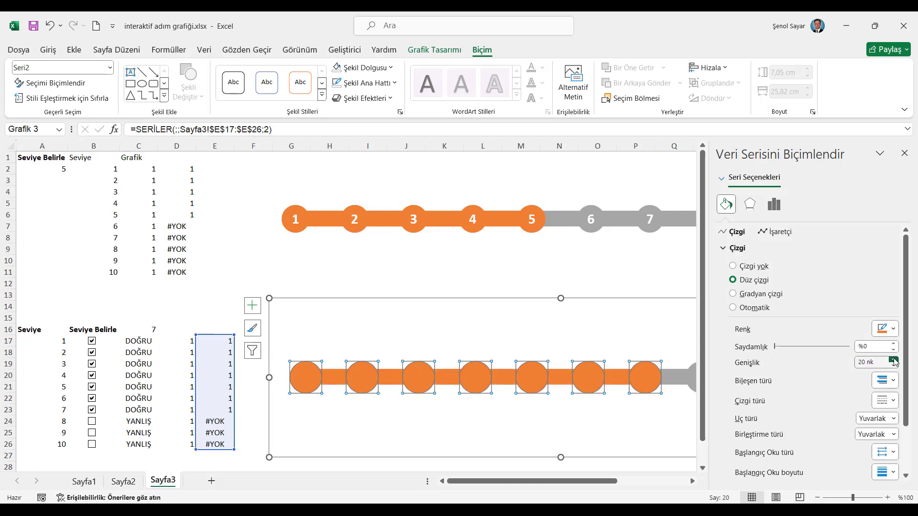
Add data labels to the lower chart's data series
left_click(904, 153)
left_click(885, 367)
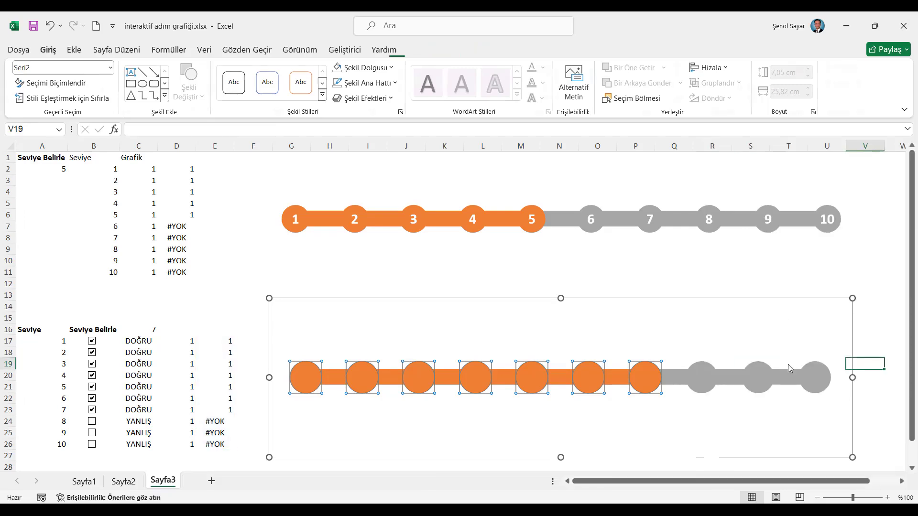
left_click(781, 321)
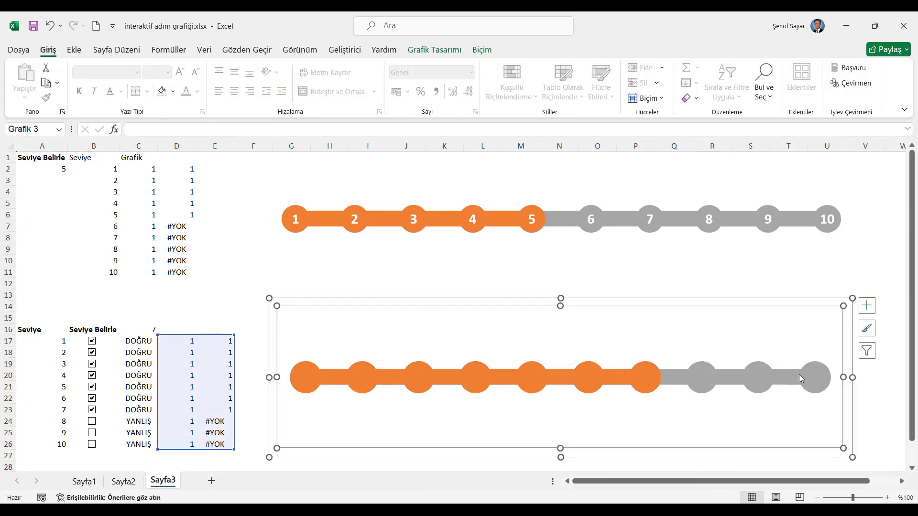
left_click(813, 380)
left_click(866, 305)
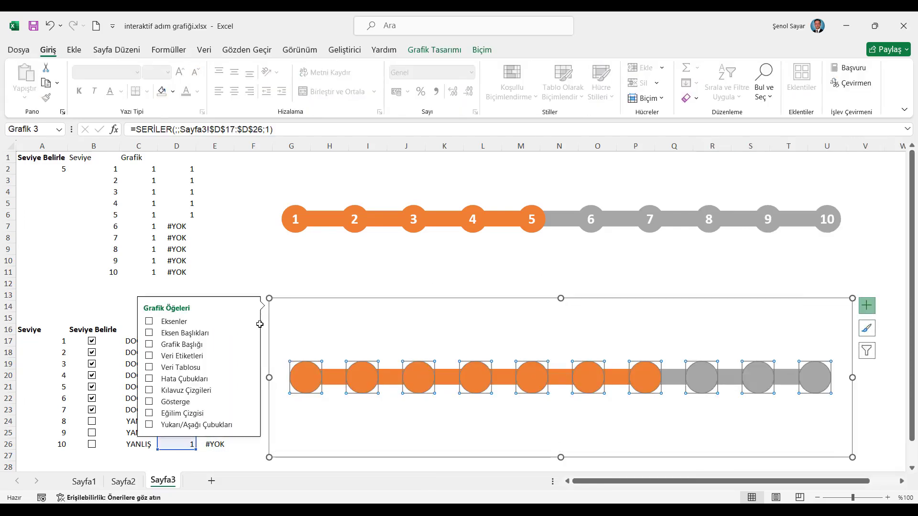
left_click(149, 356)
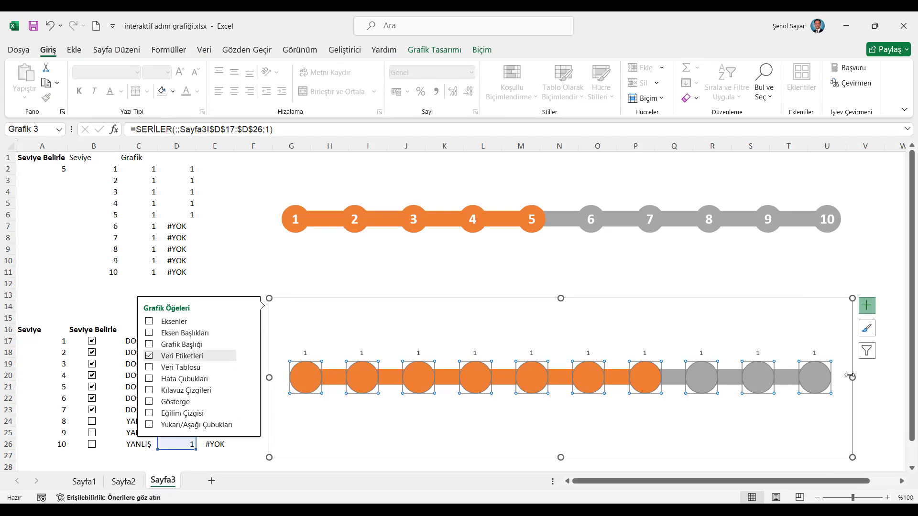
Take label text from cells A17:A26, hide the Value, and centre the labels
left_click(815, 356)
right_click(815, 355)
left_click(782, 341)
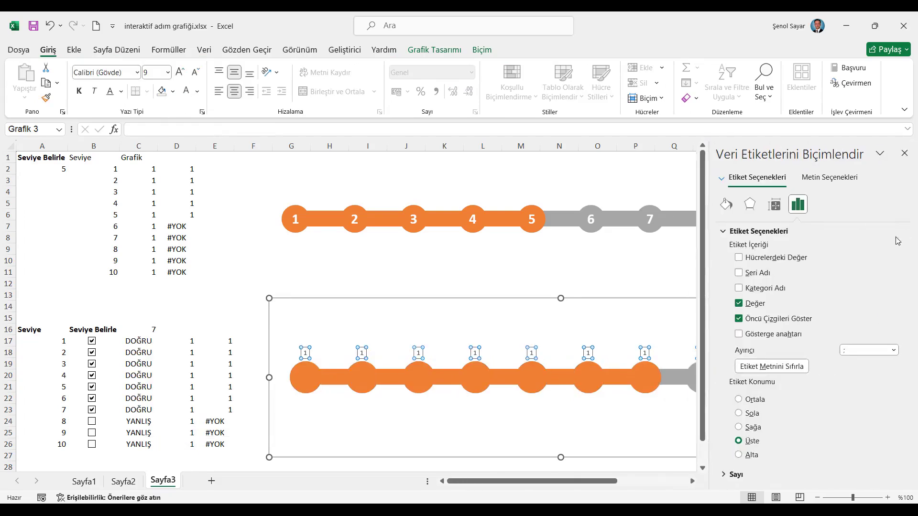
left_click(739, 257)
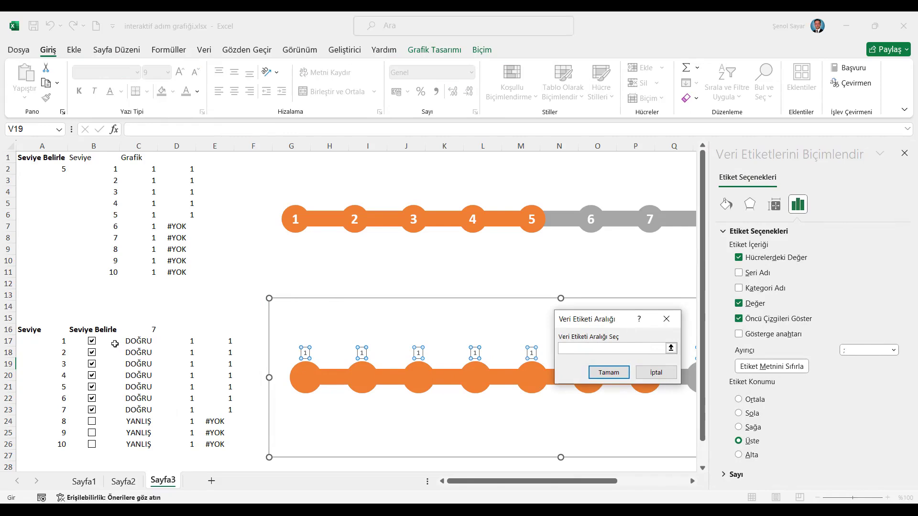
left_click_drag(58, 342, 60, 444)
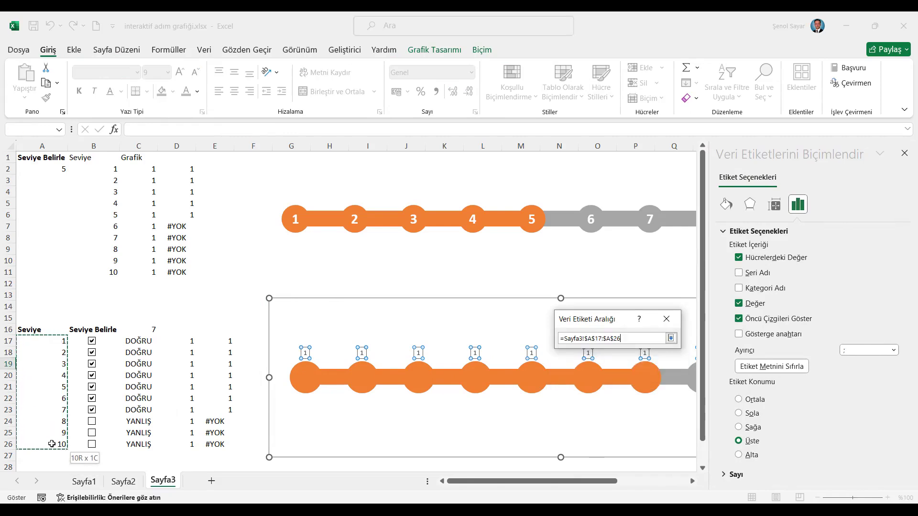
left_click(608, 371)
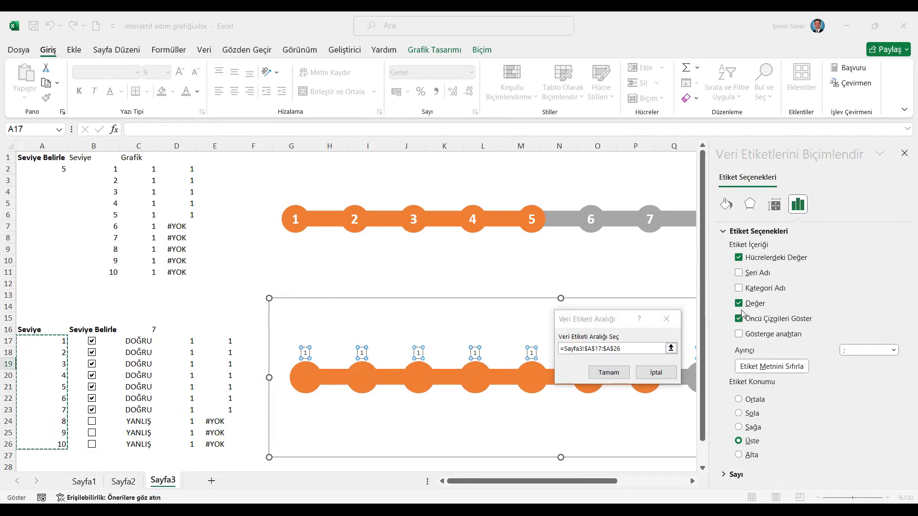
left_click(608, 371)
left_click(738, 305)
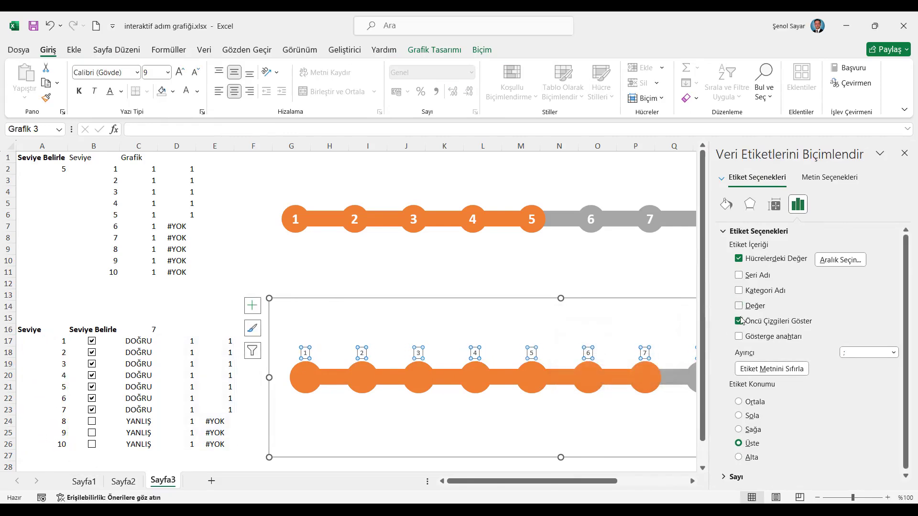
left_click(739, 401)
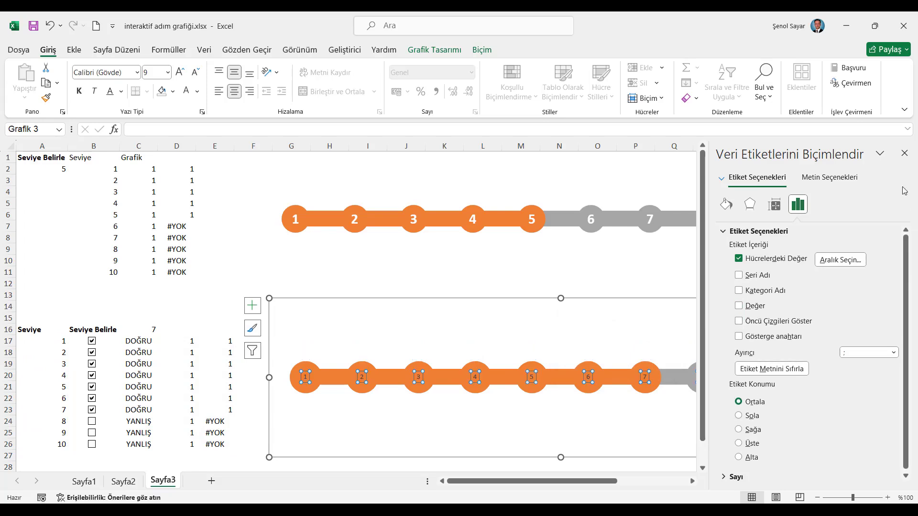
left_click(904, 153)
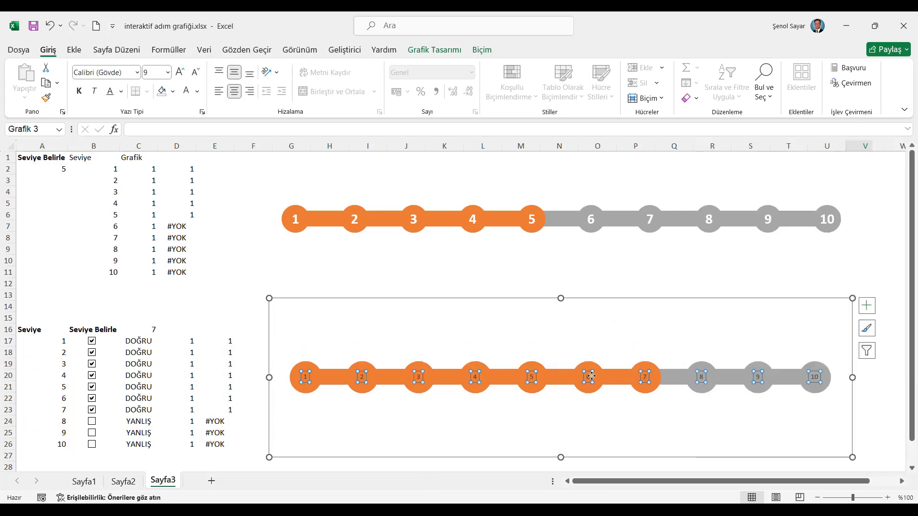
Make the data label text white at size 18
left_click(179, 72)
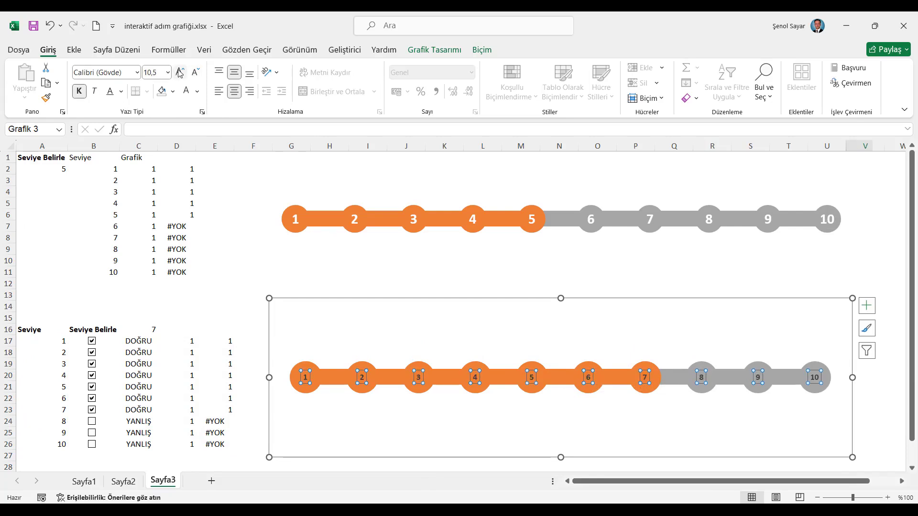
left_click(180, 72)
left_click(197, 73)
left_click(190, 92)
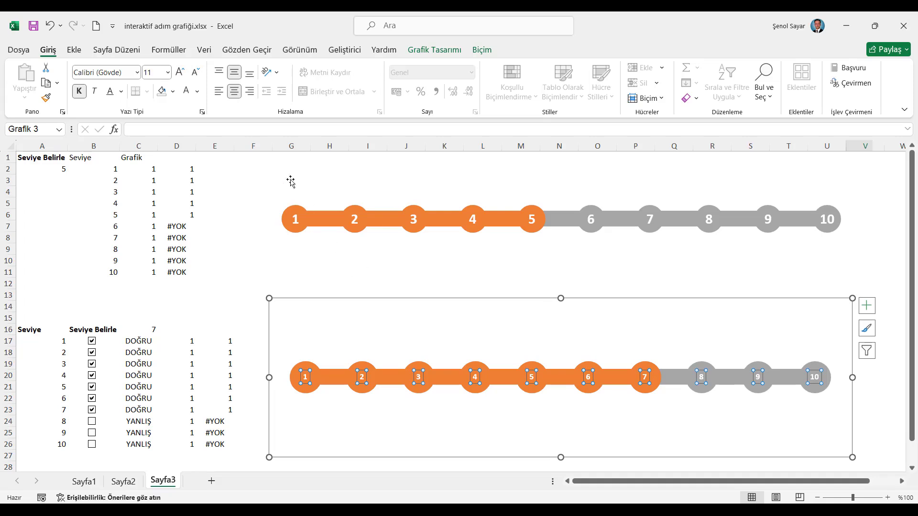
left_click(180, 72)
left_click(180, 72)
left_click(180, 72)
left_click(181, 73)
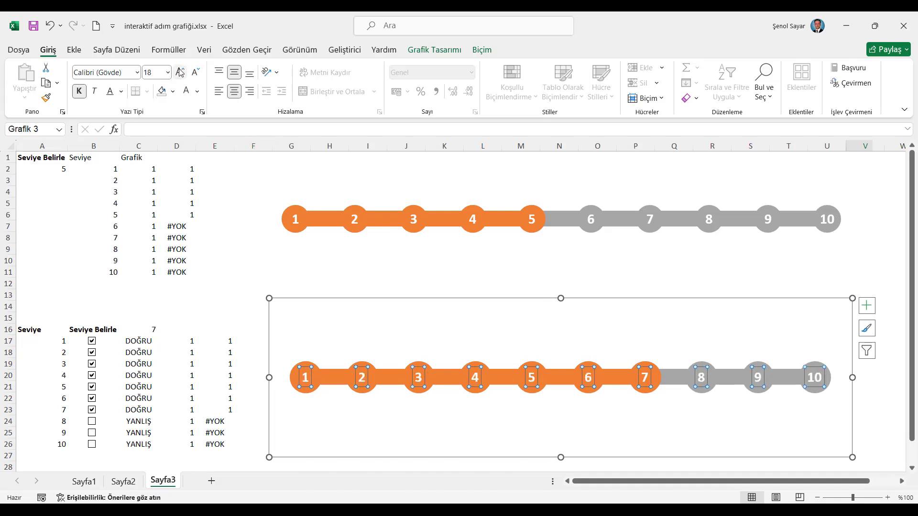
left_click(231, 215)
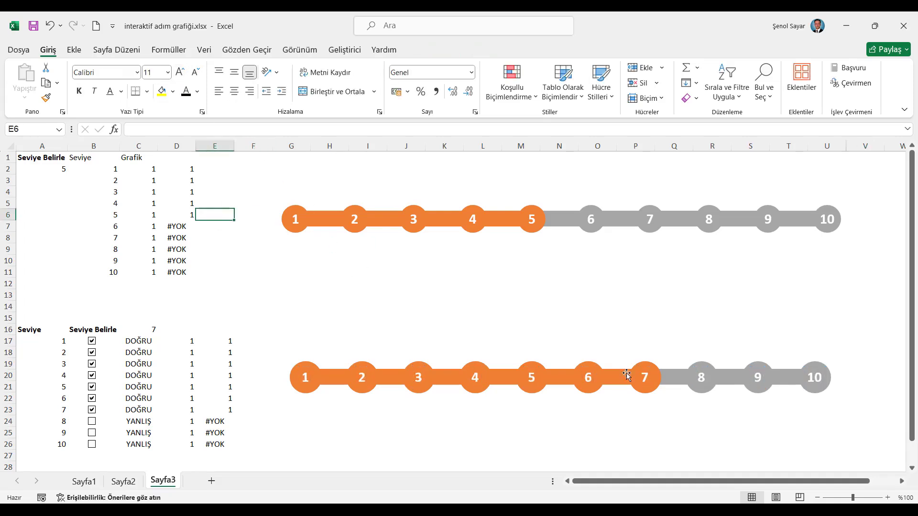
Make the lower chart's orange connecting line green
left_click(644, 372)
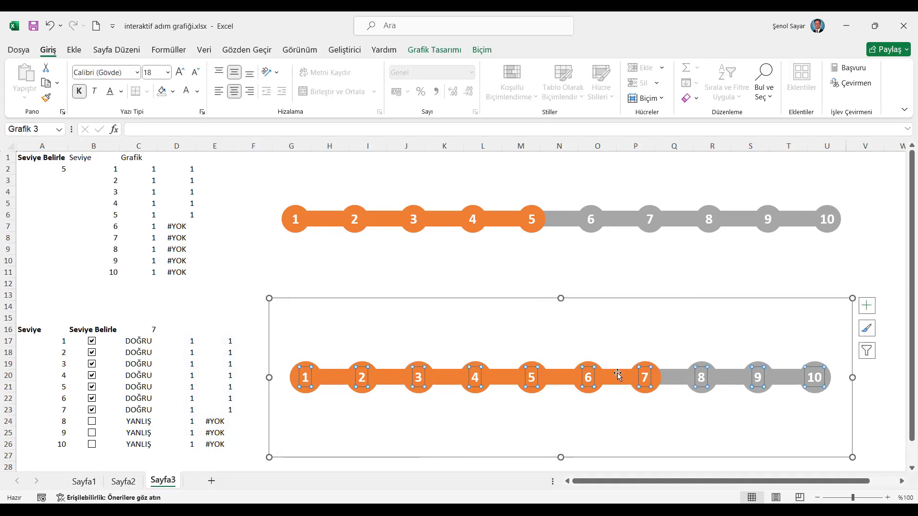
right_click(617, 375)
left_click(676, 486)
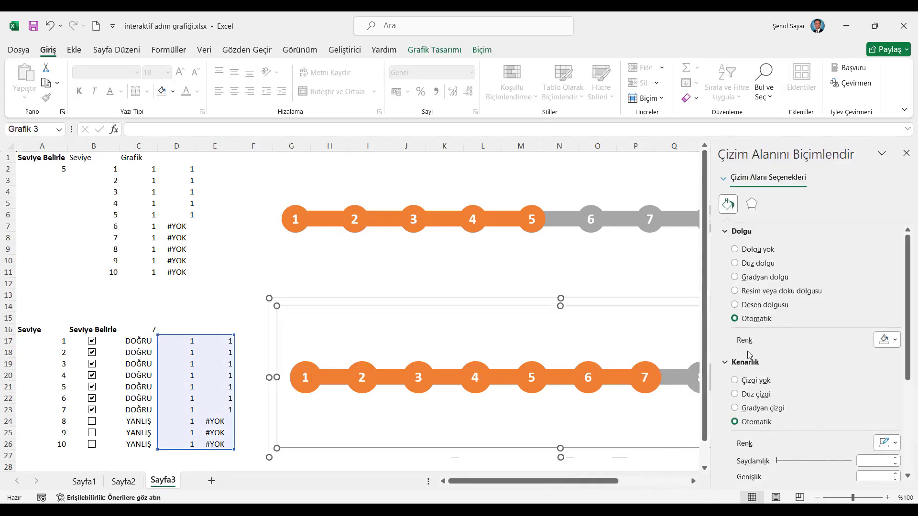
left_click(561, 381)
left_click(892, 330)
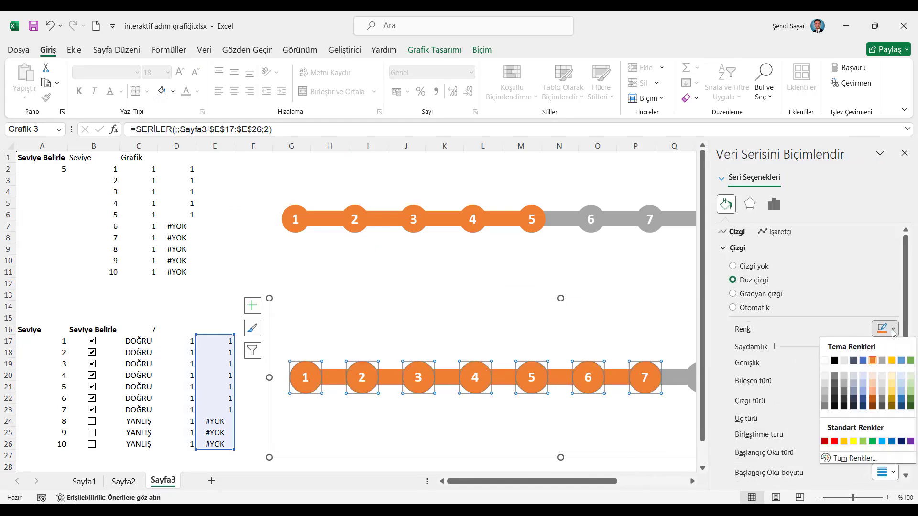
left_click(871, 441)
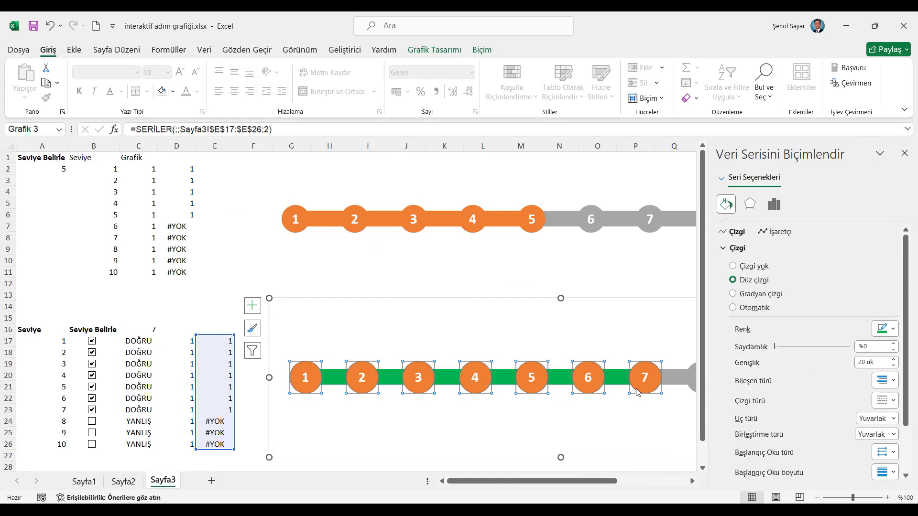
Give the circle markers a solid green fill
left_click(770, 233)
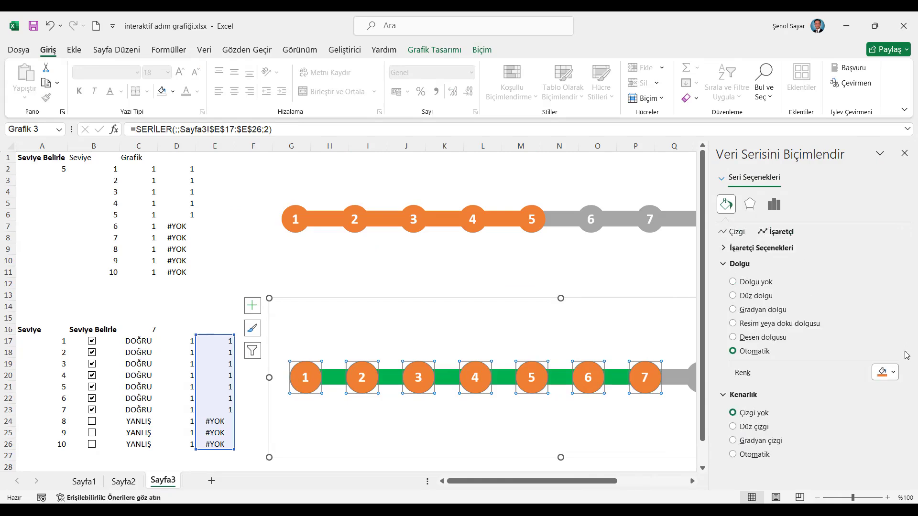
left_click(892, 373)
left_click(873, 341)
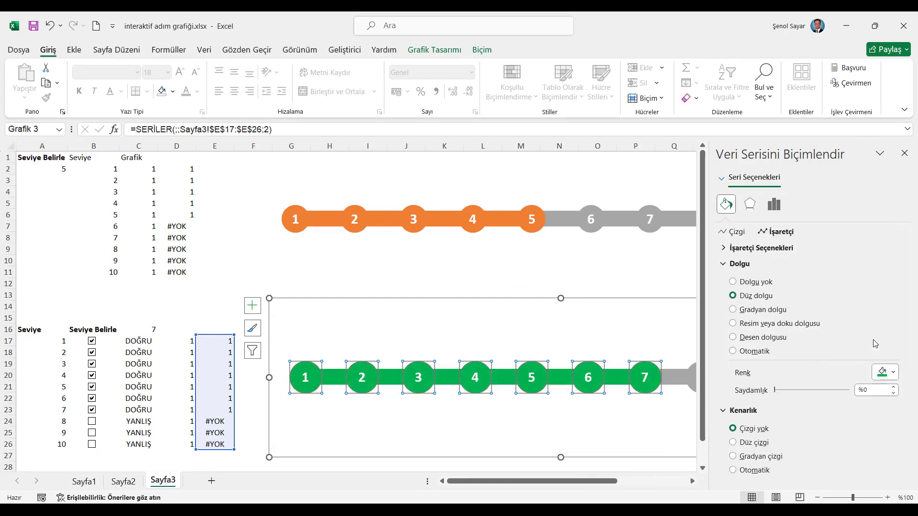
left_click(903, 153)
Hide helper columns C through E
left_click(56, 162)
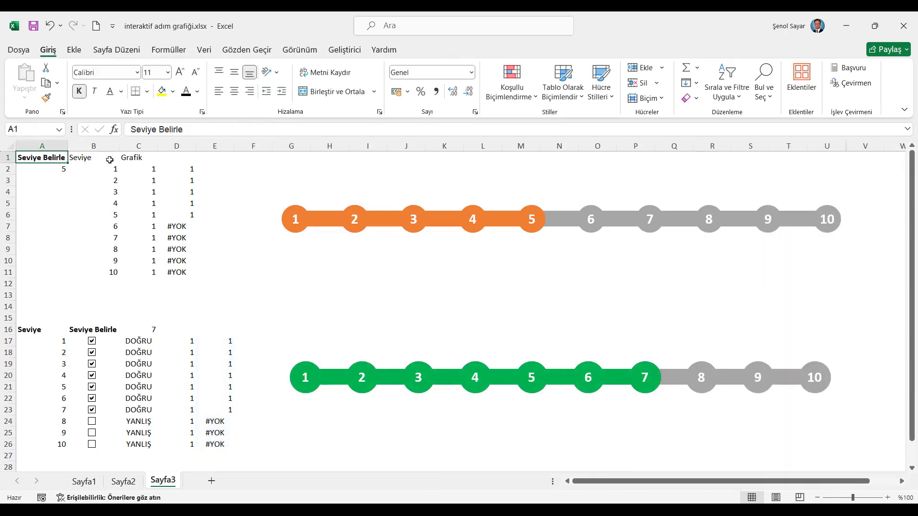
left_click_drag(215, 146, 136, 145)
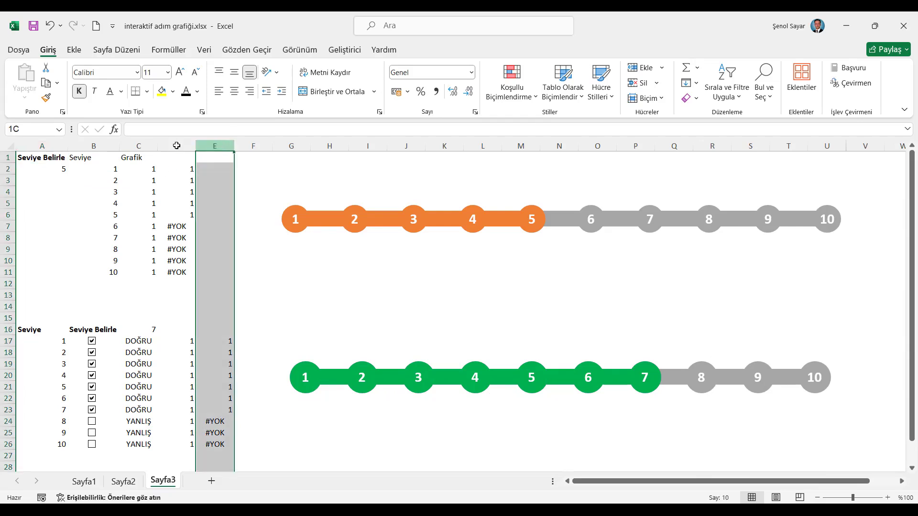
right_click(136, 145)
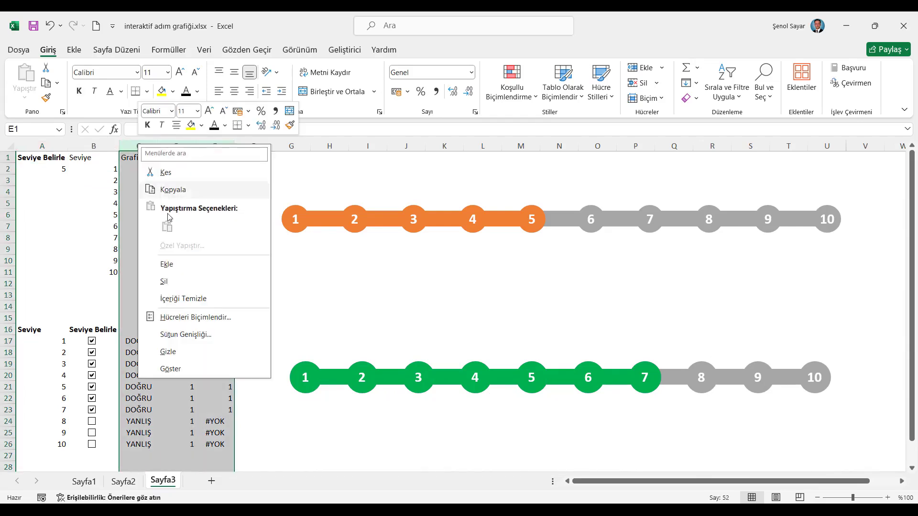
left_click(181, 350)
Open the blank chart's Hidden and Empty Cells settings from Select Data
right_click(195, 225)
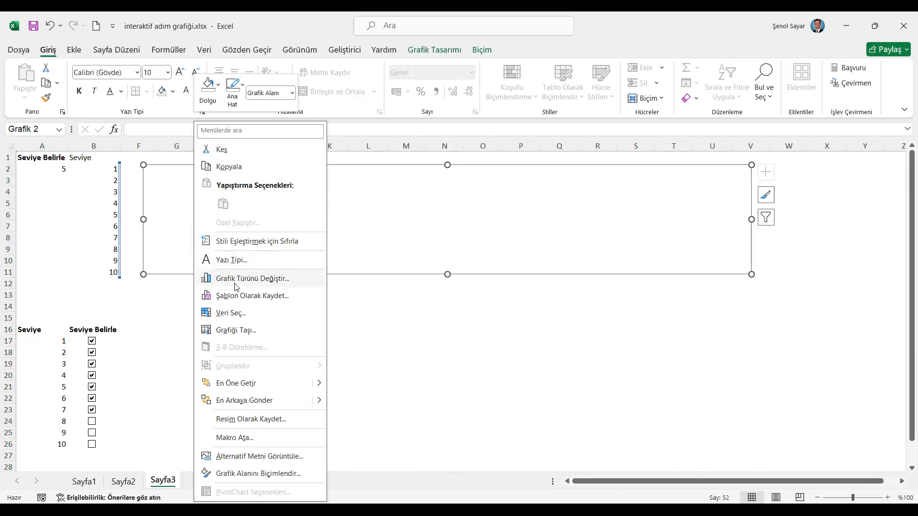
left_click(231, 312)
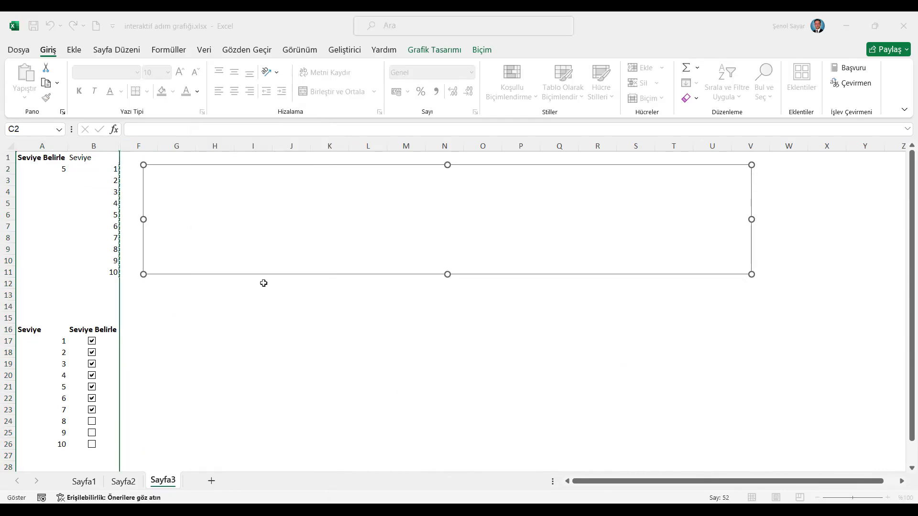
left_click(472, 427)
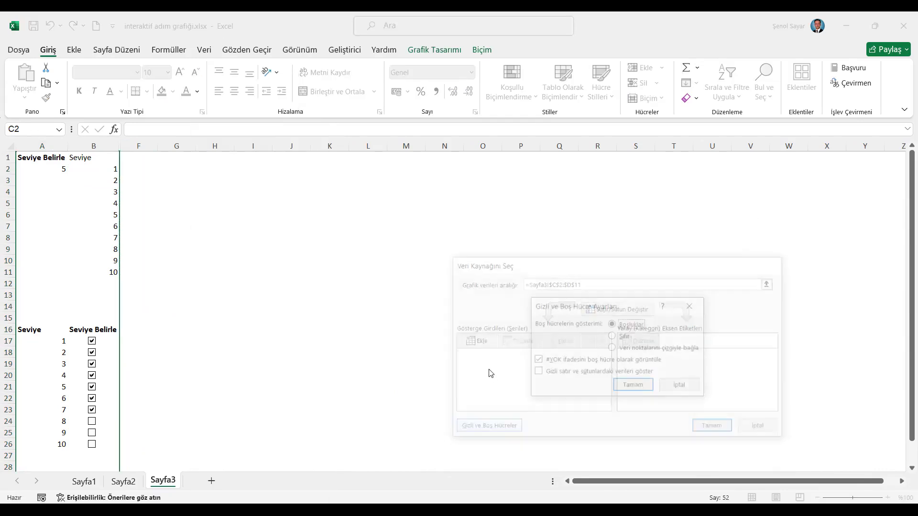
Turn on showing data in hidden rows and columns for the upper chart
left_click(536, 372)
left_click(631, 386)
left_click(715, 430)
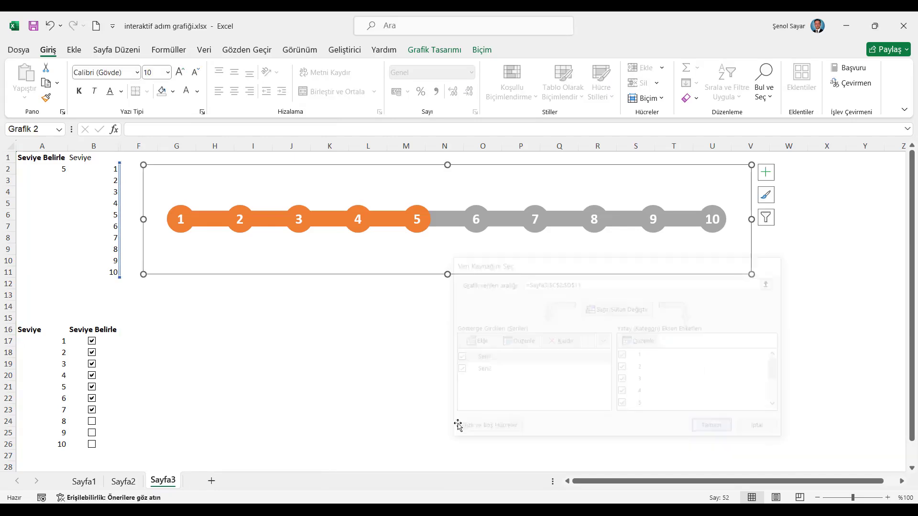
Turn on showing hidden rows and columns data for the lower green chart too
right_click(331, 401)
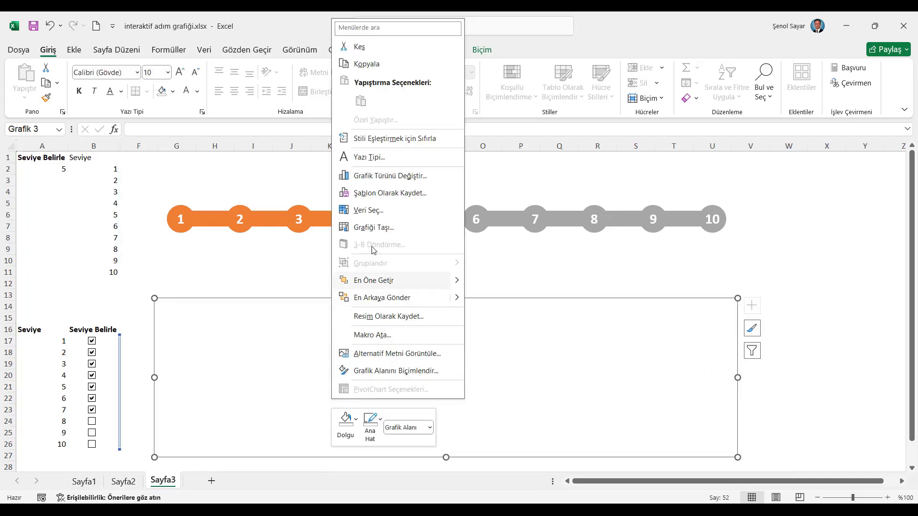
left_click(369, 215)
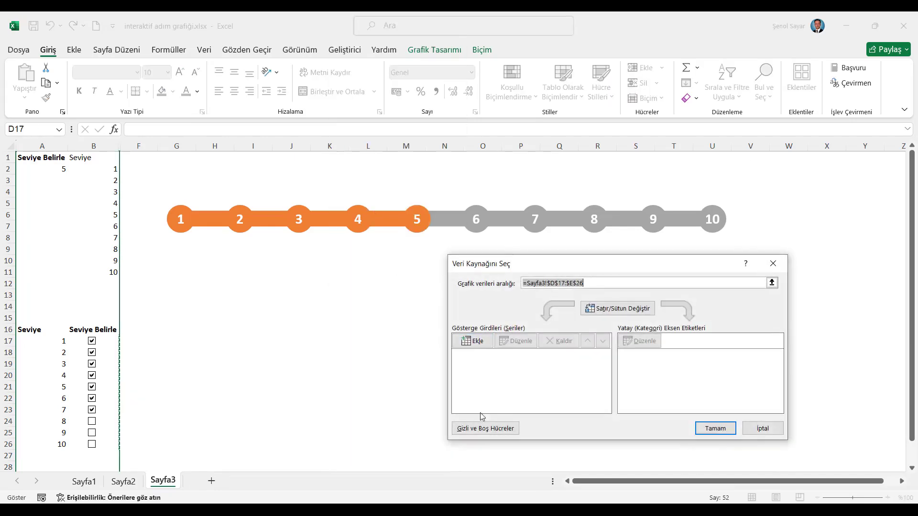
left_click(483, 426)
left_click(537, 373)
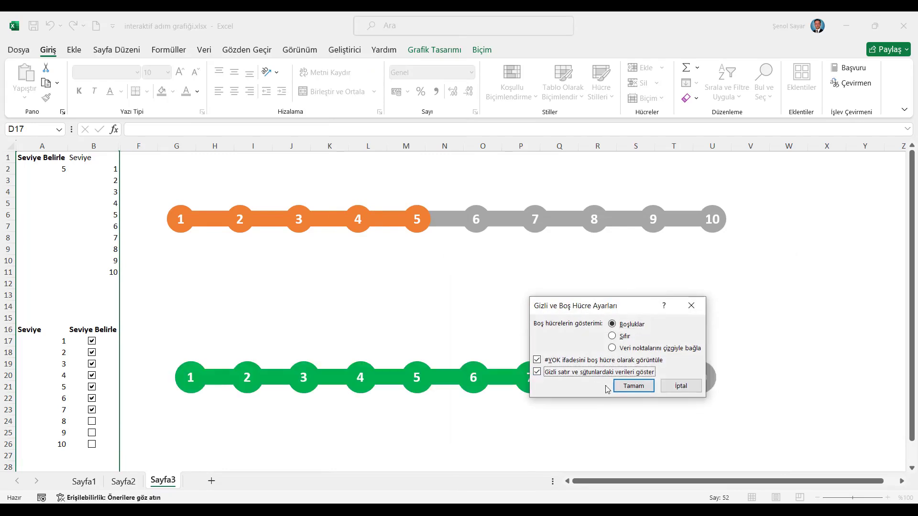
left_click(633, 385)
left_click(747, 424)
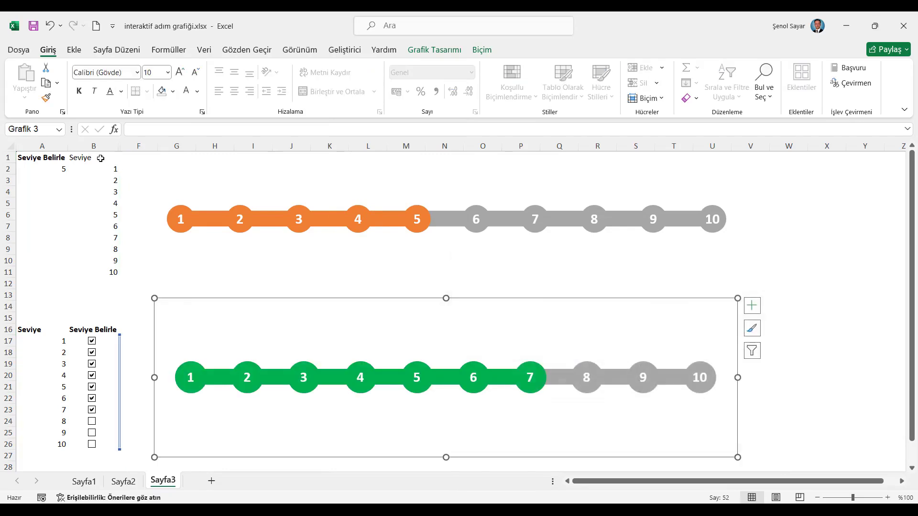
Set the font colour of B1:B12 to white
left_click_drag(100, 158, 102, 283)
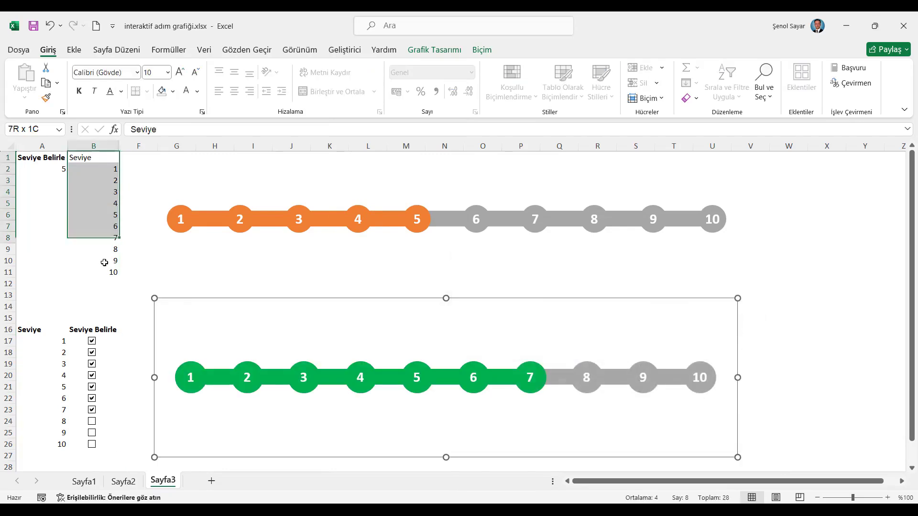
left_click(195, 93)
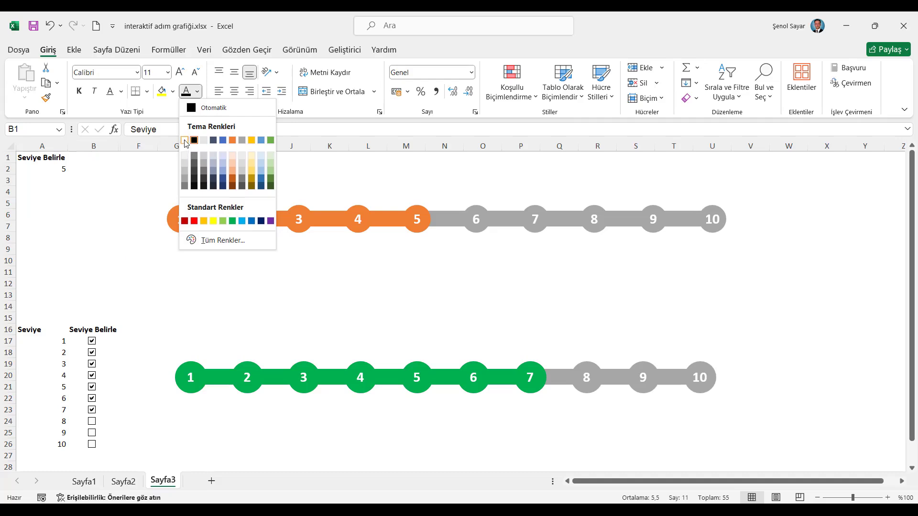
left_click(186, 142)
Drag the orange and green step charts further to the right
left_click(336, 168)
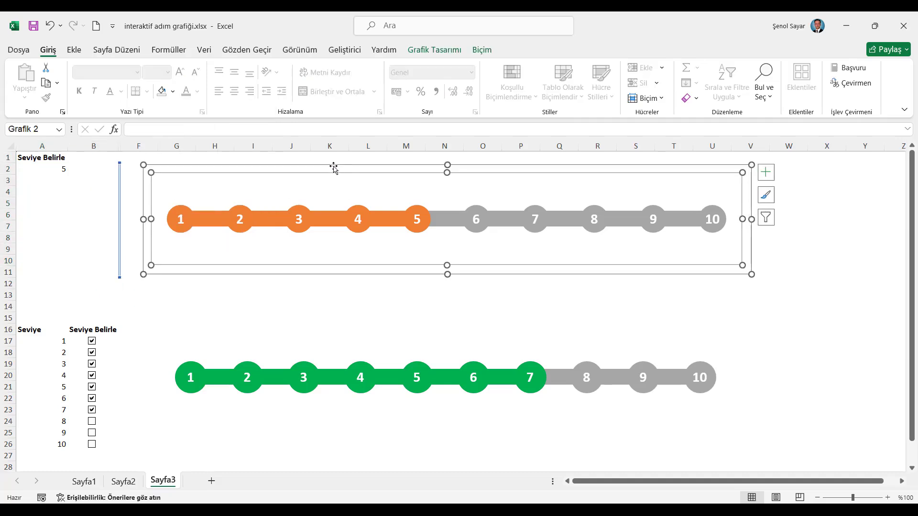
left_click_drag(334, 167, 402, 174)
left_click(351, 306)
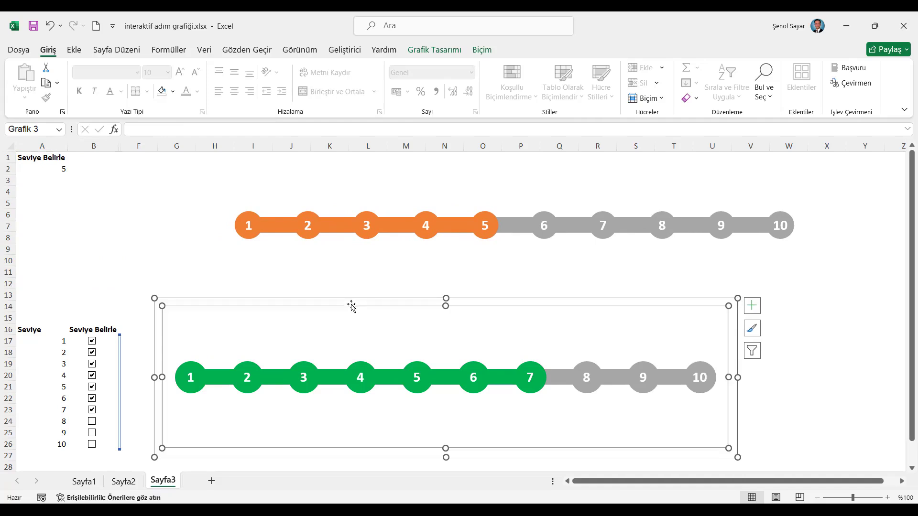
left_click_drag(351, 306, 418, 300)
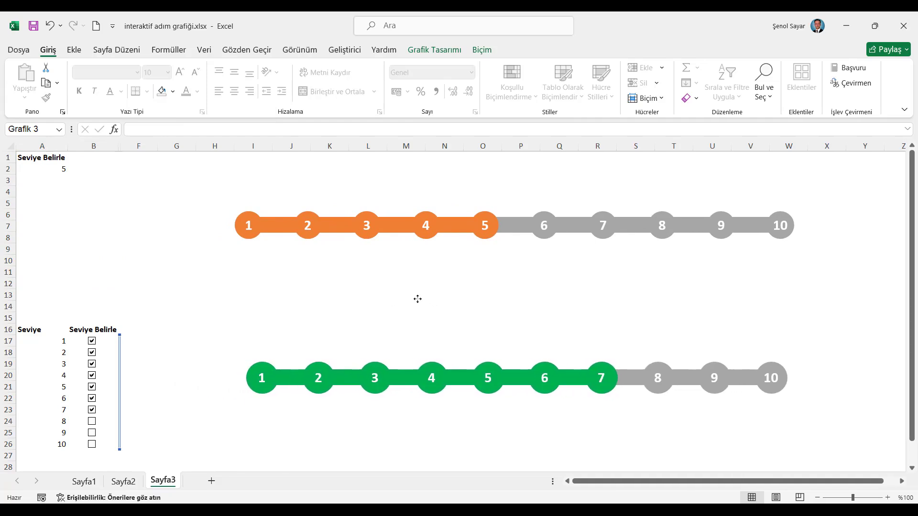
Tick the green chart's level 8, 9 and 10 checkboxes
left_click(45, 244)
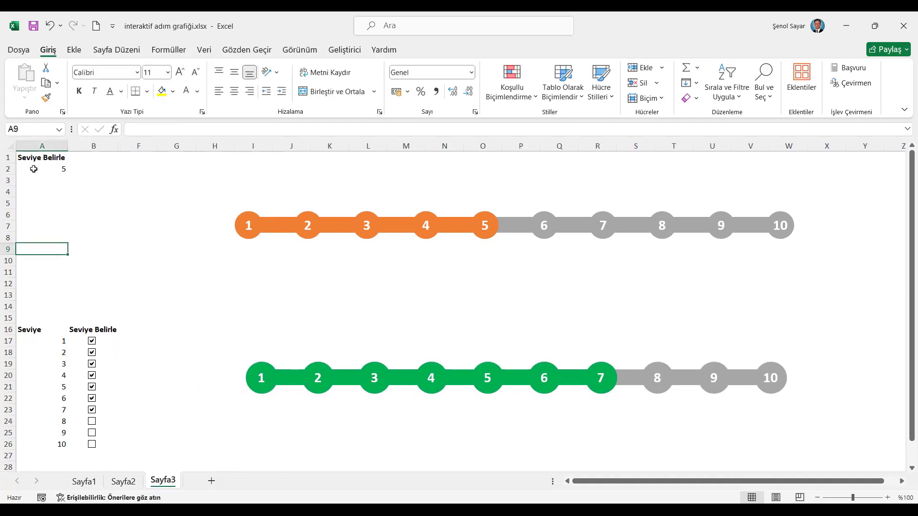
left_click(33, 159)
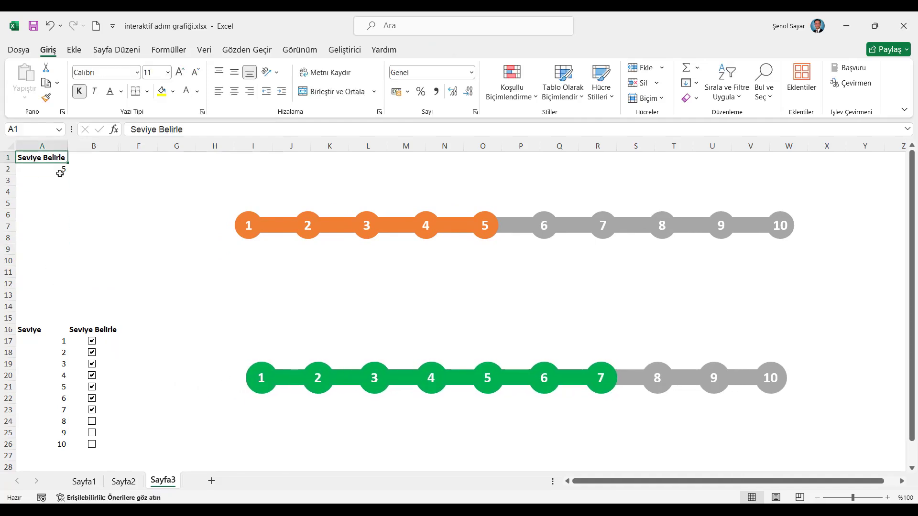
left_click(93, 421)
left_click(92, 433)
left_click(92, 444)
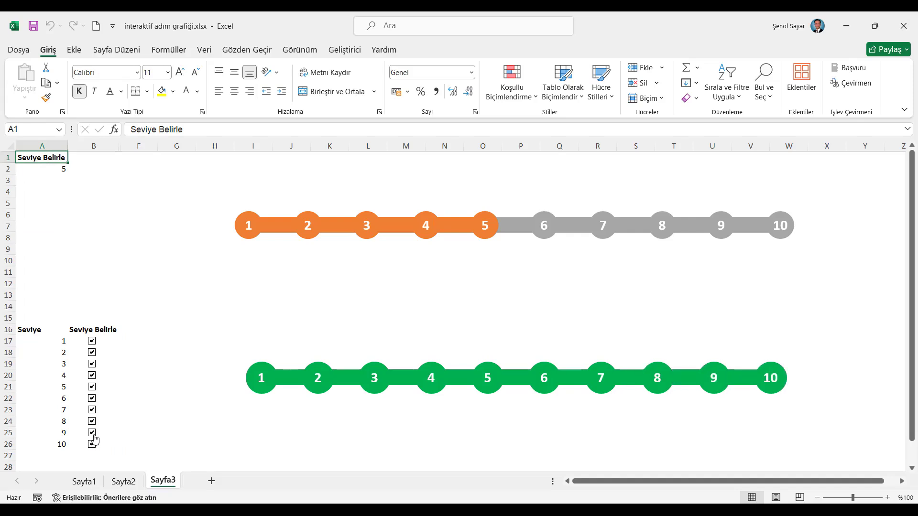
Untick levels 2, 3, 5, 7, 9, 10, 8, 6 and 4
left_click(92, 352)
left_click(92, 364)
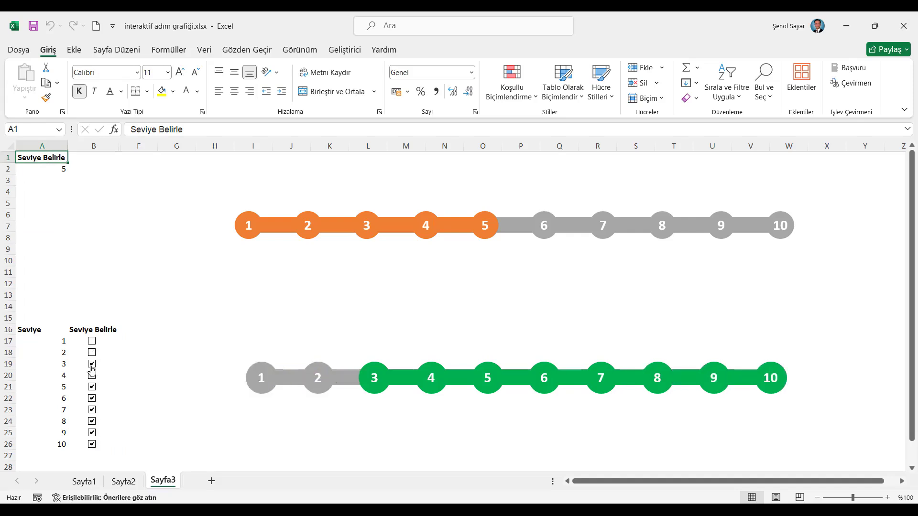
left_click(91, 386)
left_click(92, 411)
left_click(92, 433)
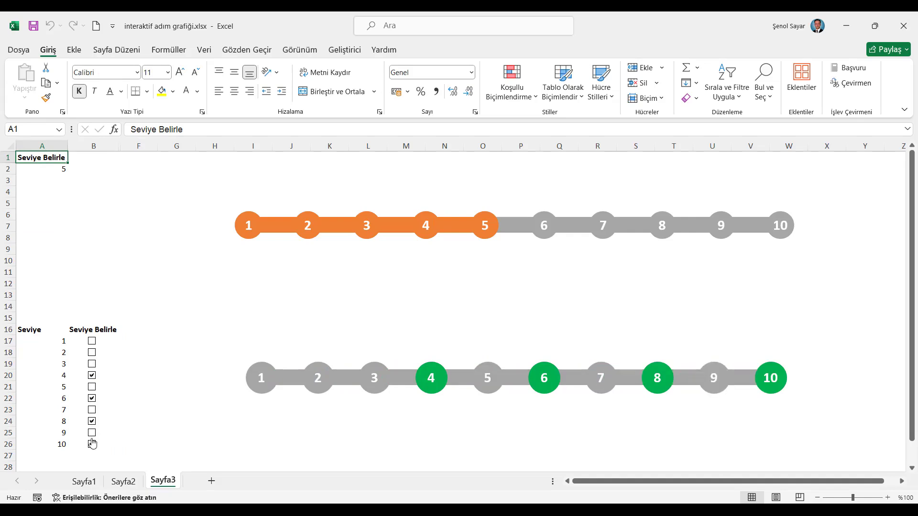
left_click(92, 444)
left_click(93, 421)
left_click(91, 398)
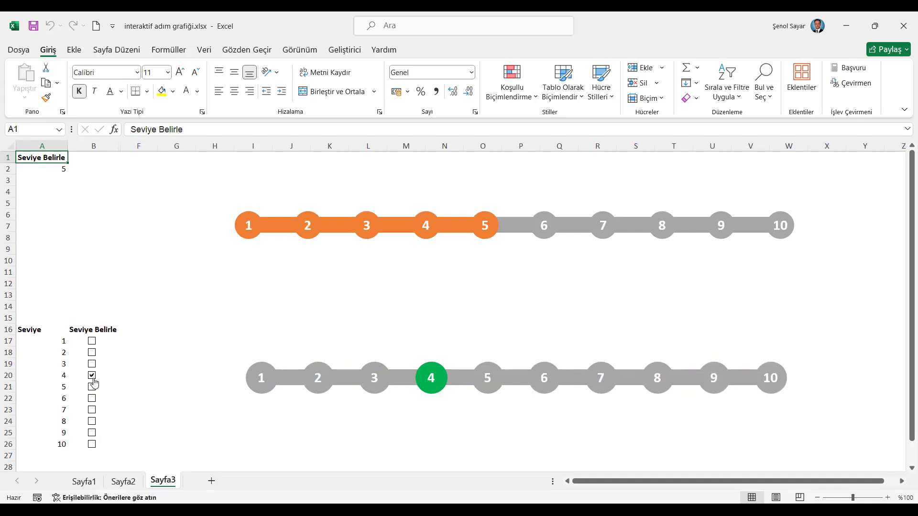
left_click(92, 375)
Tick levels 1 through 10 so all ten steps show green
left_click(92, 340)
left_click(91, 352)
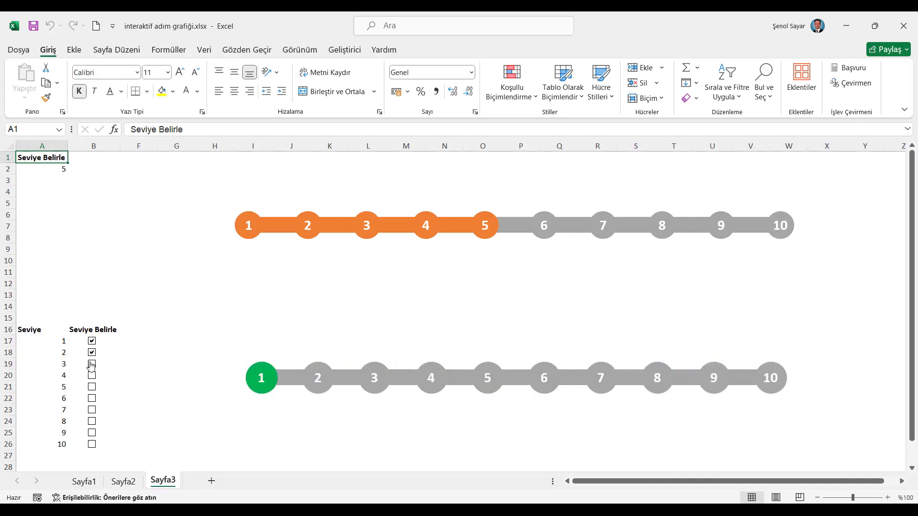
left_click(92, 364)
left_click(92, 375)
left_click(92, 387)
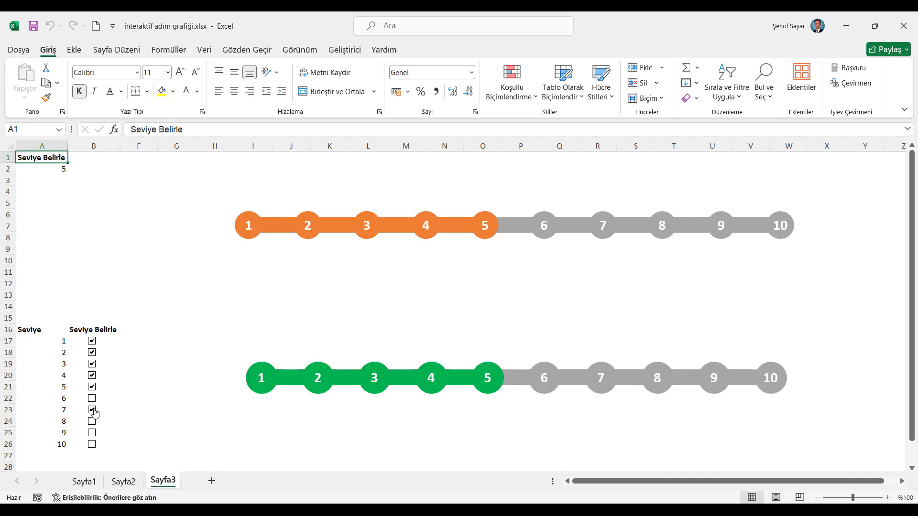
left_click(92, 410)
left_click(91, 421)
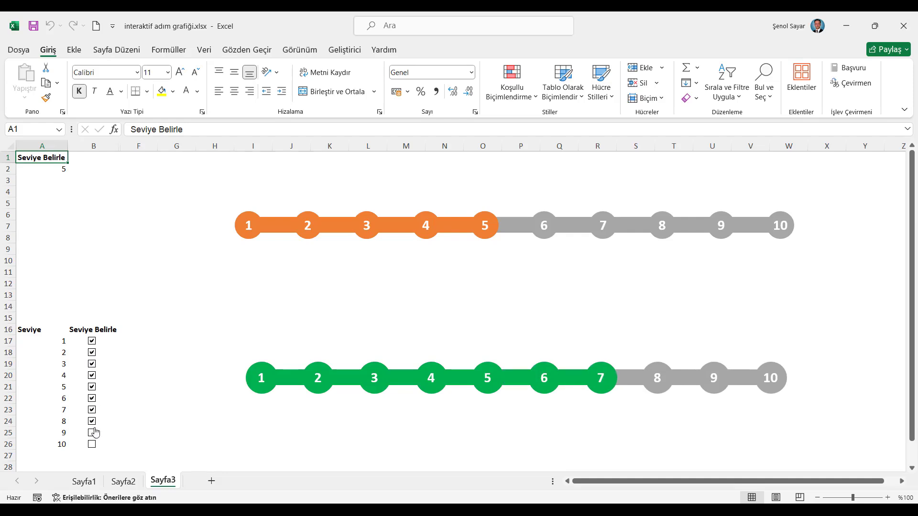
left_click(92, 433)
left_click(92, 444)
Test the orange chart by setting A2's level to 10, then 5, then 6
left_click(59, 173)
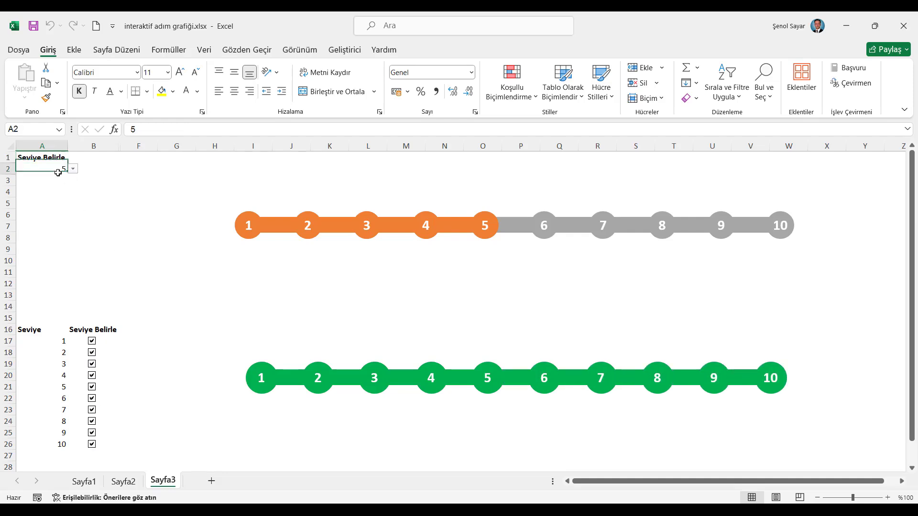
left_click(73, 170)
left_click(40, 235)
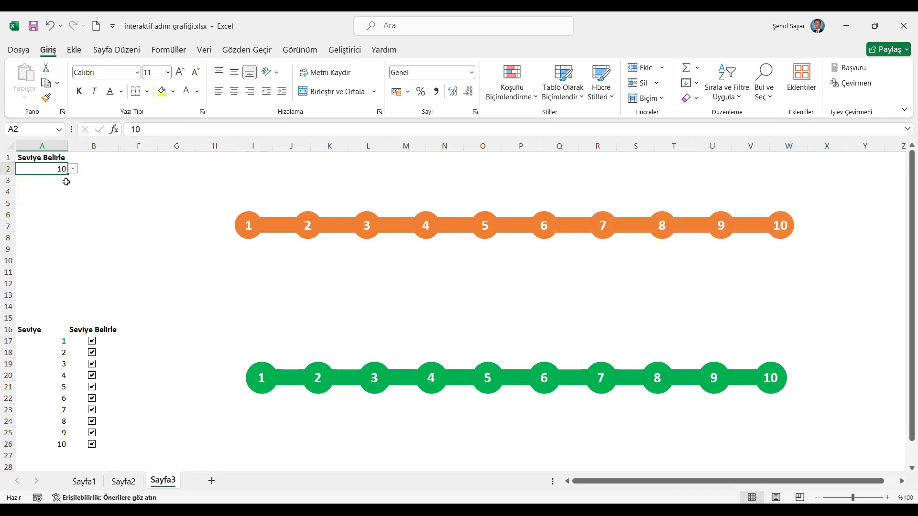
left_click(73, 169)
left_click(49, 195)
left_click(73, 169)
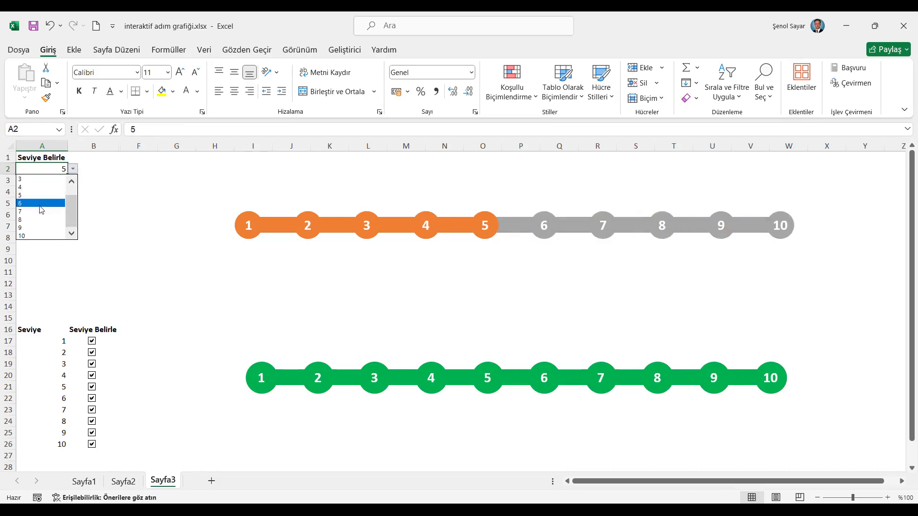
left_click(48, 204)
Set A2's level to 1, then back to 10, and minimize Excel
left_click(72, 169)
scroll(70, 206, "up", 2)
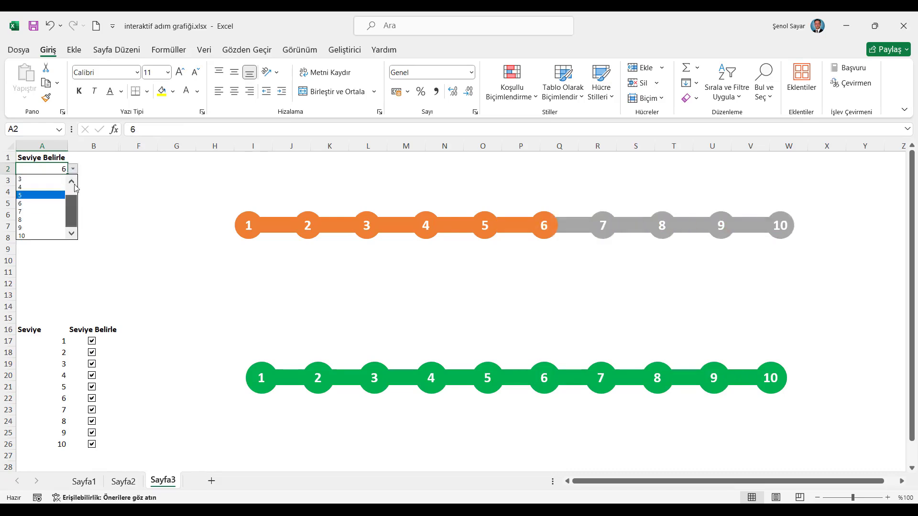
left_click(52, 179)
left_click(73, 169)
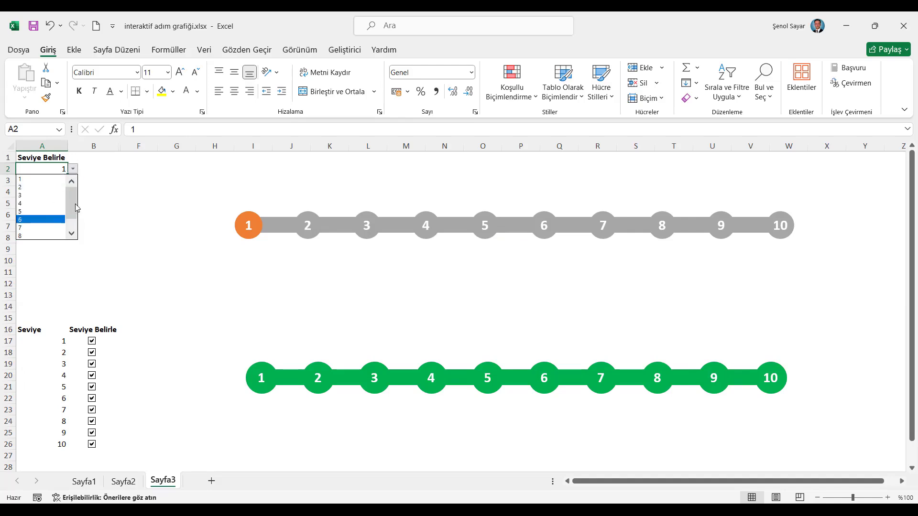
scroll(48, 215, "down", 2)
left_click(41, 237)
left_click(53, 156)
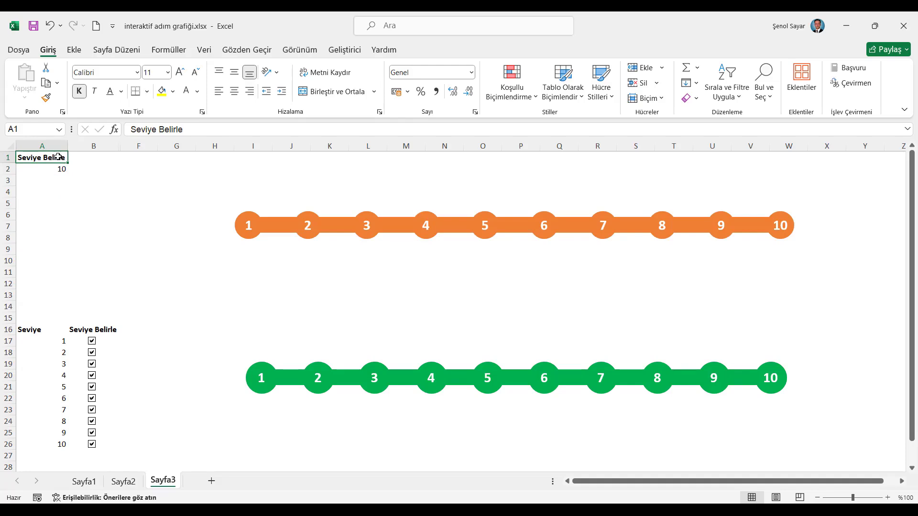
left_click(846, 26)
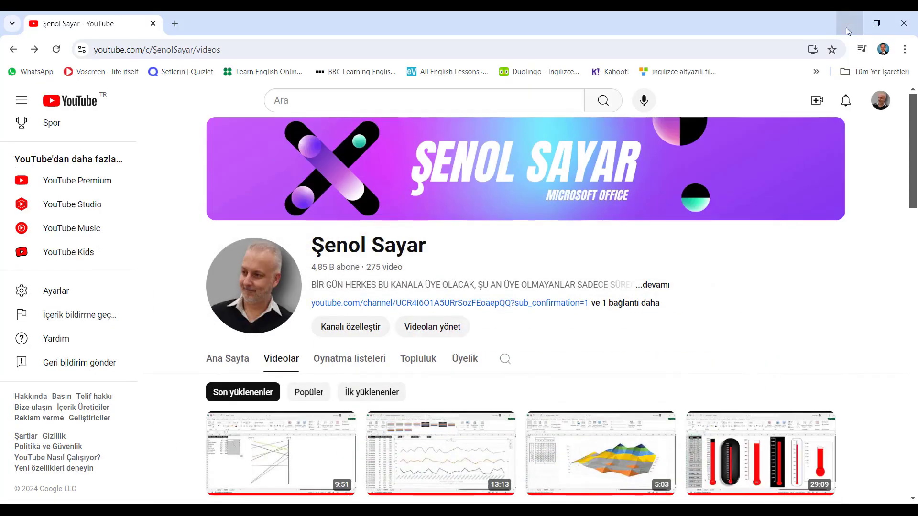